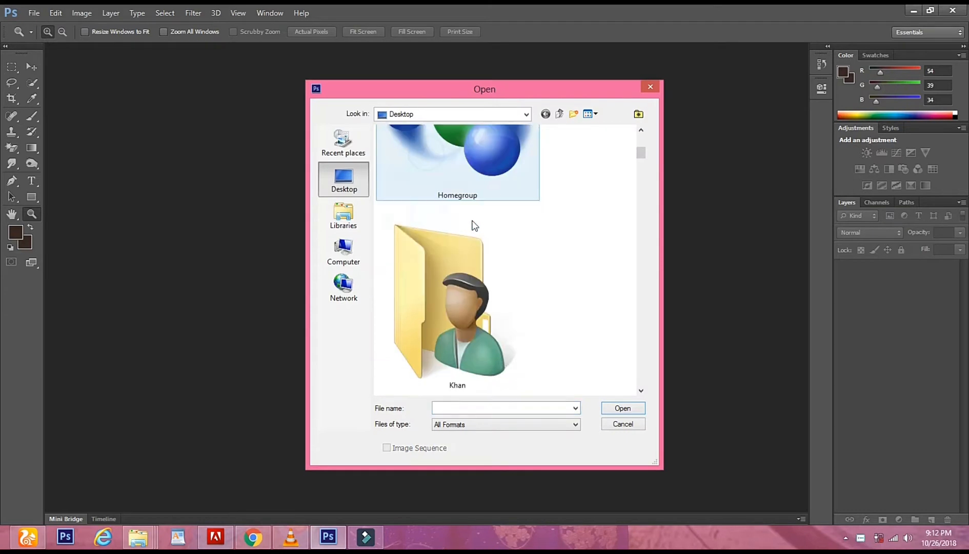
# Step: Open the image govinda-fry-day-hi-feature-img from the Desktop
pyautogui.scroll(-5, 472, 220)
pyautogui.scroll(-10, 473, 225)
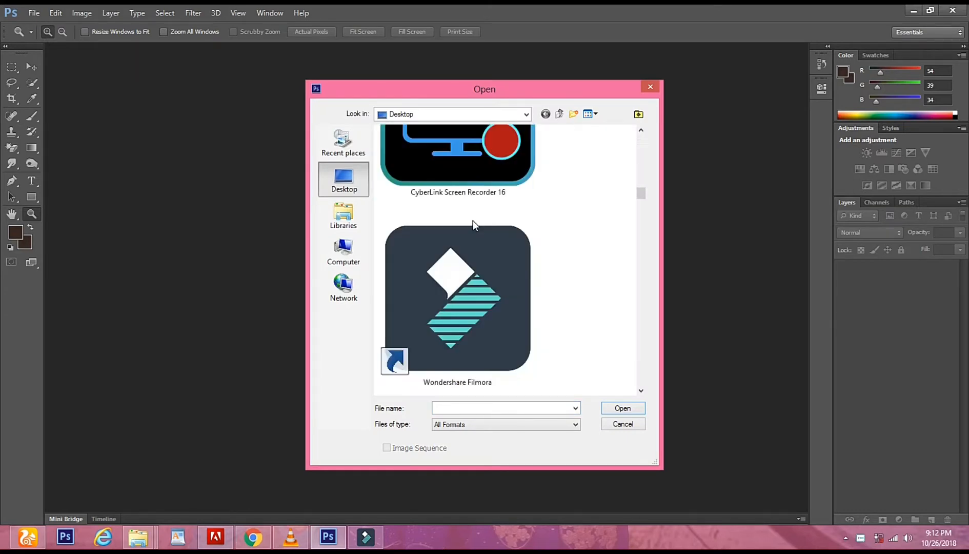
pyautogui.scroll(-2, 474, 225)
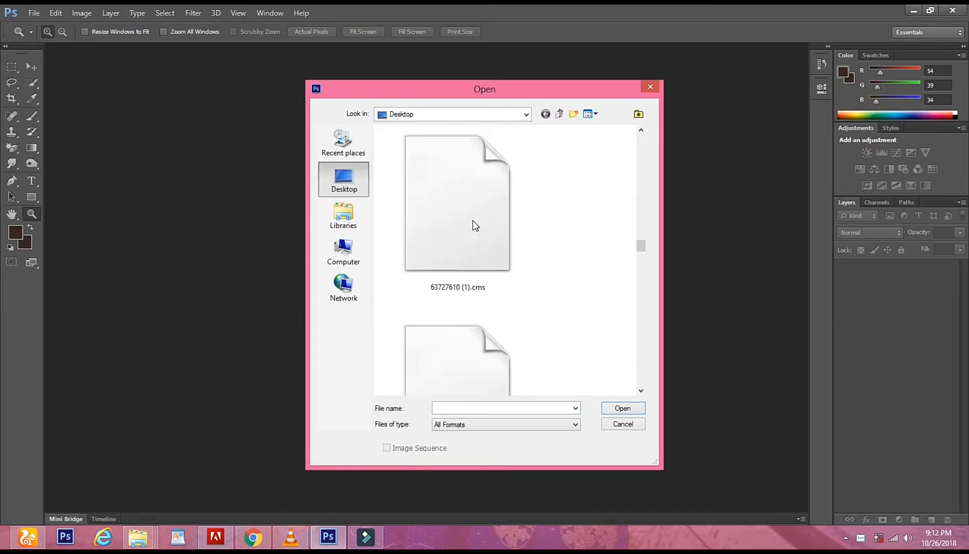
pyautogui.scroll(-8, 475, 225)
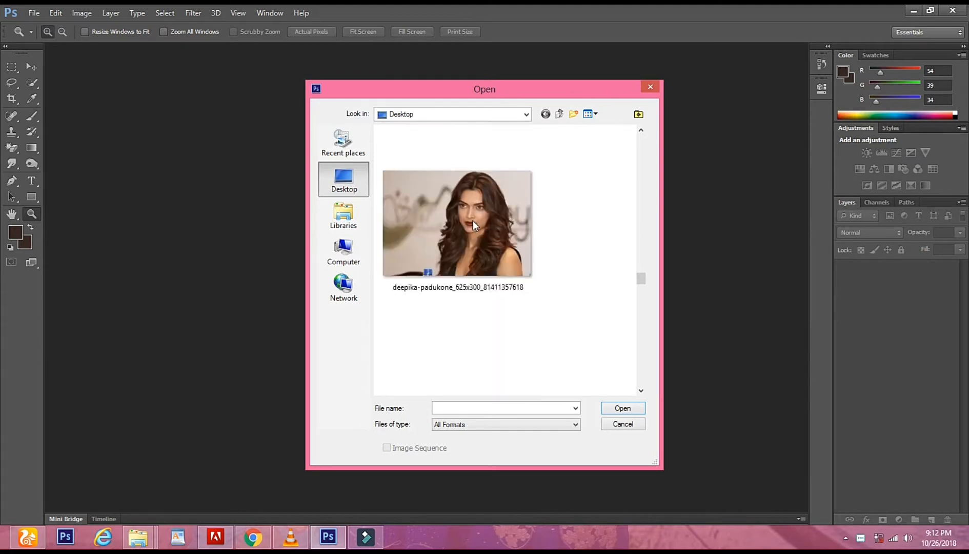
pyautogui.scroll(-8, 474, 225)
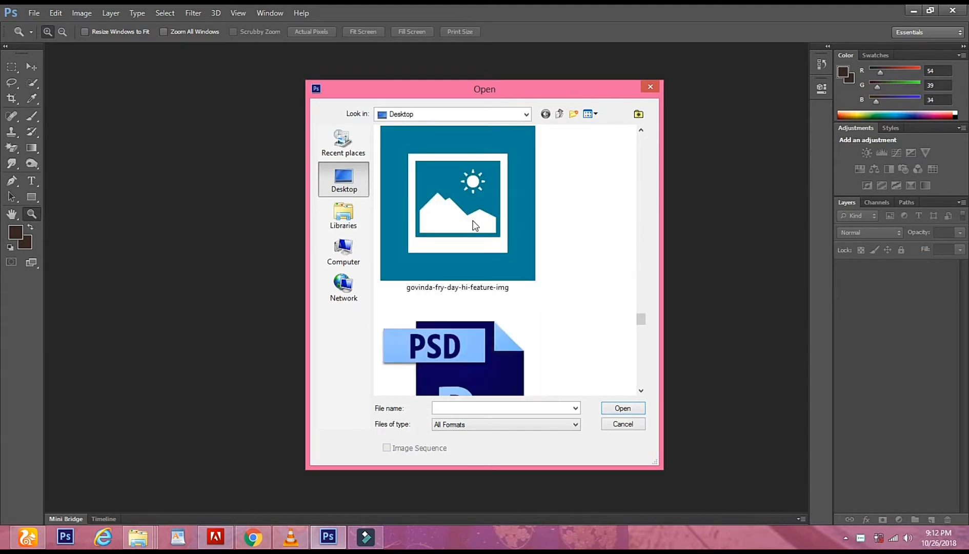
pyautogui.scroll(2, 472, 221)
pyautogui.click(472, 221)
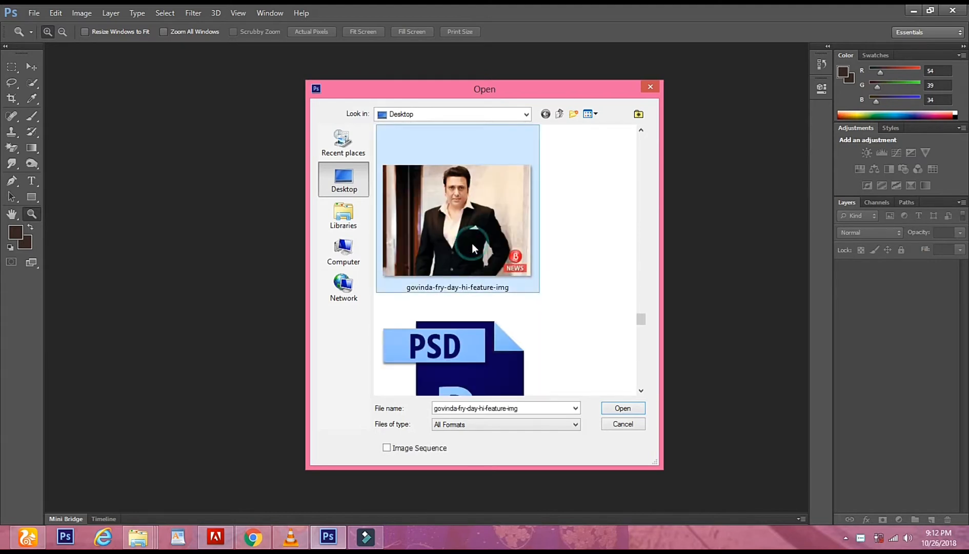
pyautogui.doubleClick(473, 244)
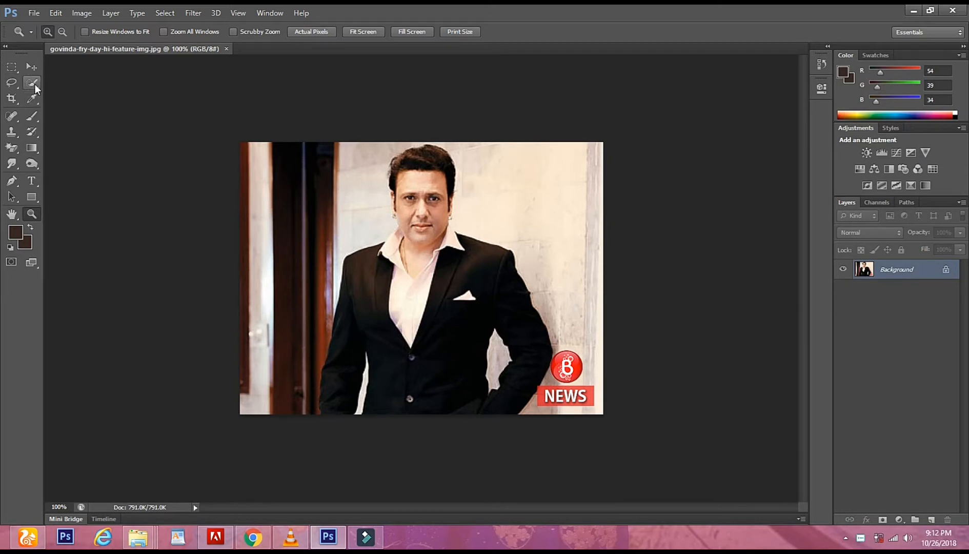
# Step: Select the light wall and NEWS logo on the right side of the man with the Quick Selection Tool
pyautogui.click(33, 83)
pyautogui.click(519, 208)
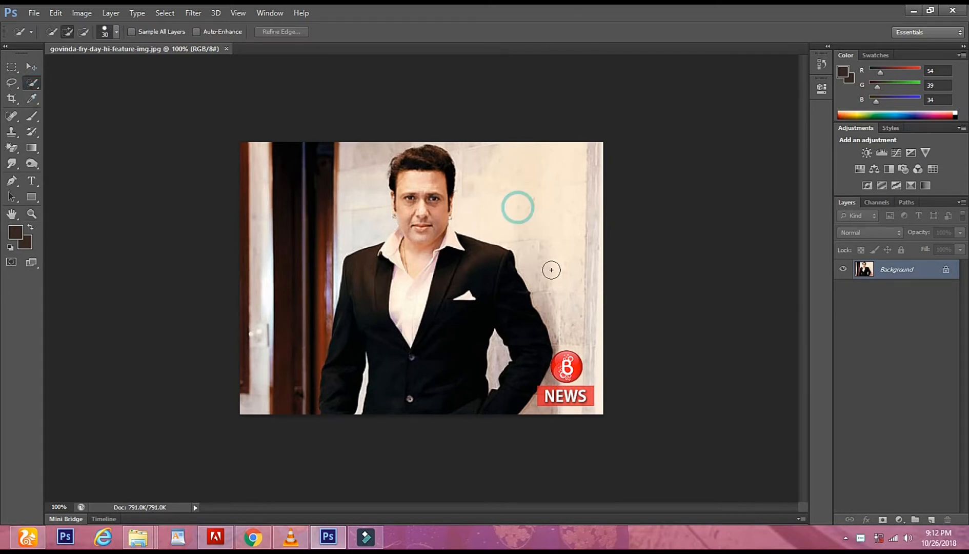
pyautogui.moveTo(555, 283); pyautogui.dragTo(559, 300)
pyautogui.moveTo(565, 367); pyautogui.dragTo(538, 406)
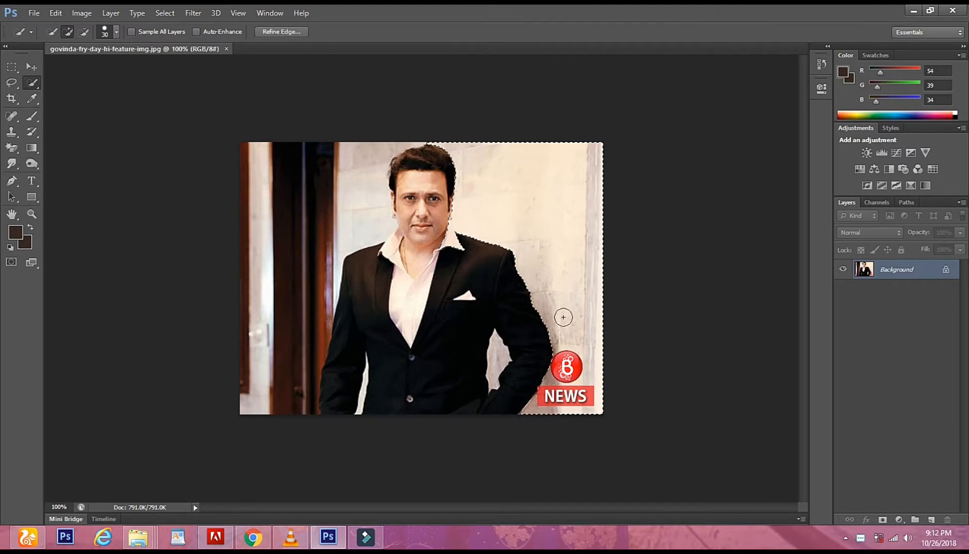
# Step: Erase the selected wall and logo area to the background colour with the Eraser Tool
pyautogui.rightClick(9, 149)
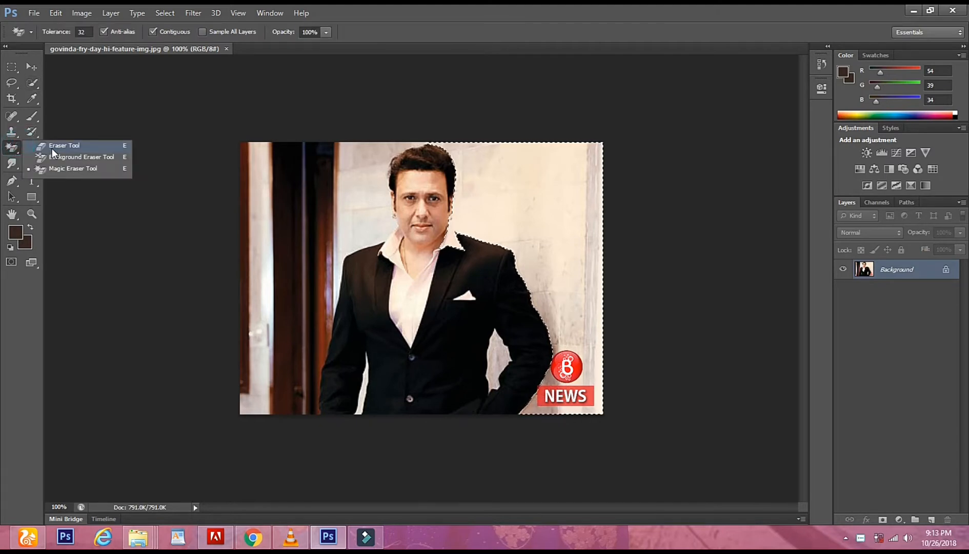
pyautogui.click(51, 148)
pyautogui.moveTo(467, 168); pyautogui.dragTo(463, 210)
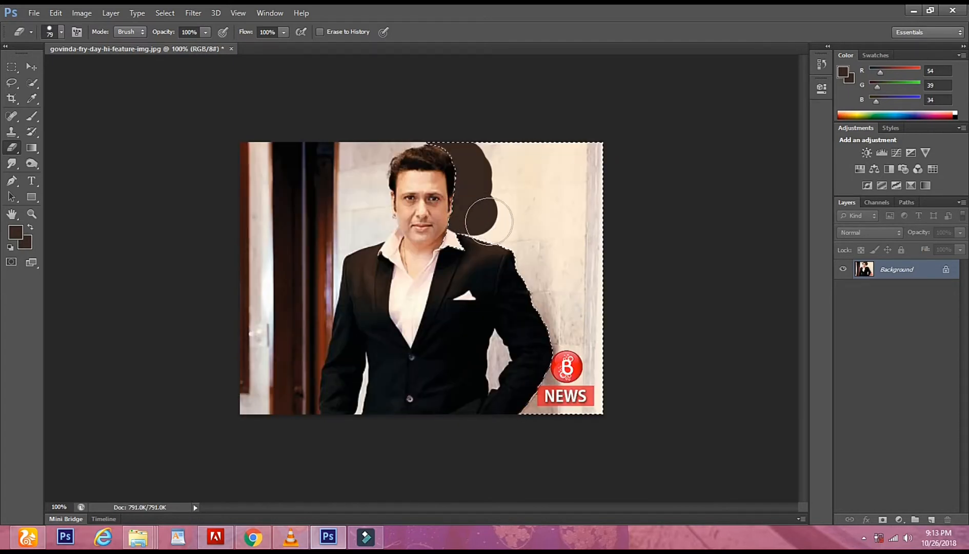
pyautogui.click(477, 215)
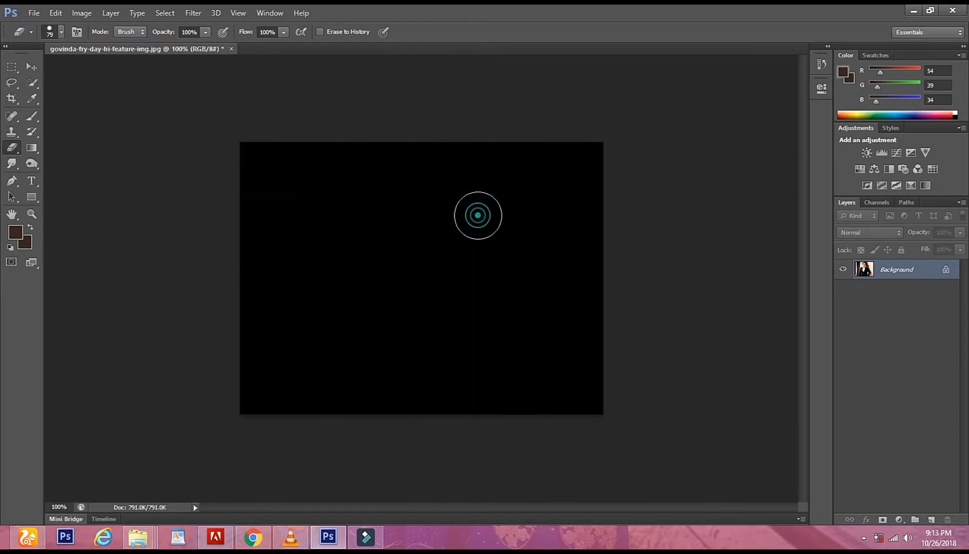
pyautogui.click(531, 243)
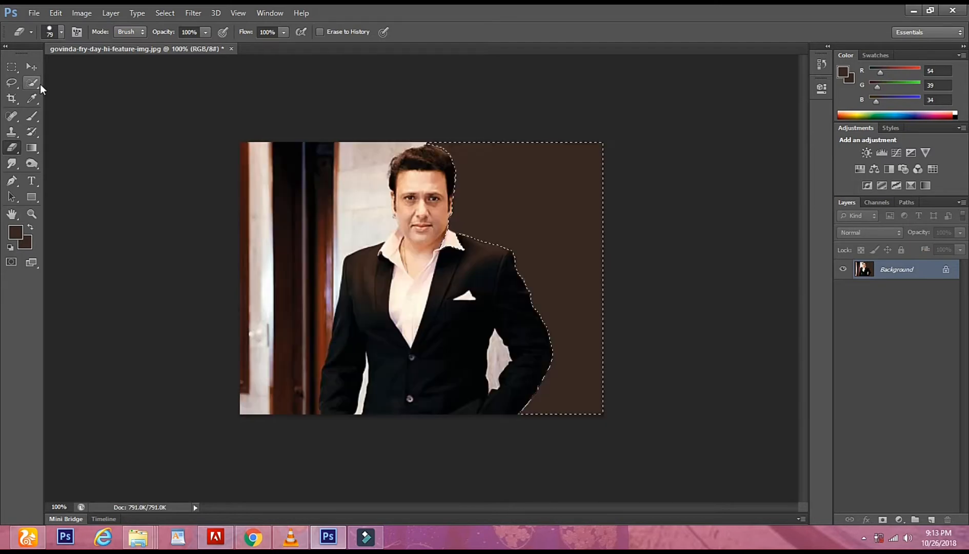
# Step: Add the wall and dark door left of the man to the quick selection, excluding his shirt collar, and erase that area
pyautogui.click(33, 82)
pyautogui.click(373, 148)
pyautogui.click(326, 281)
pyautogui.moveTo(306, 307); pyautogui.dragTo(293, 340)
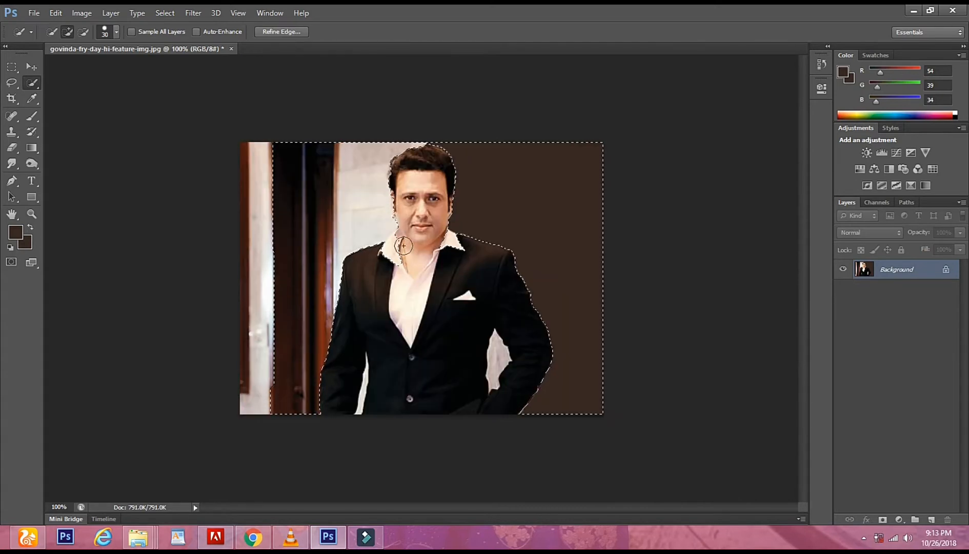
pyautogui.press('alt')
pyautogui.keyDown('alt'); pyautogui.click(389, 248); pyautogui.keyUp('alt')
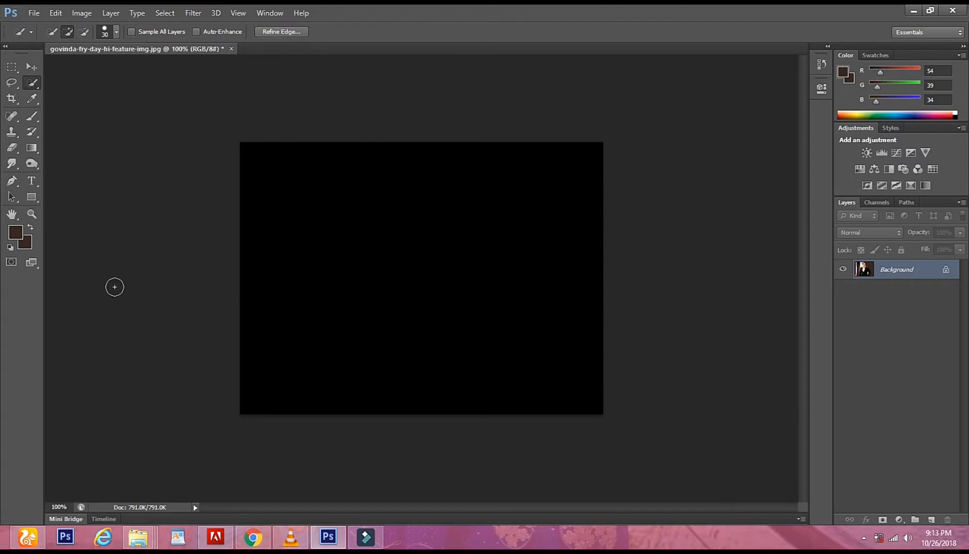
pyautogui.click(11, 145)
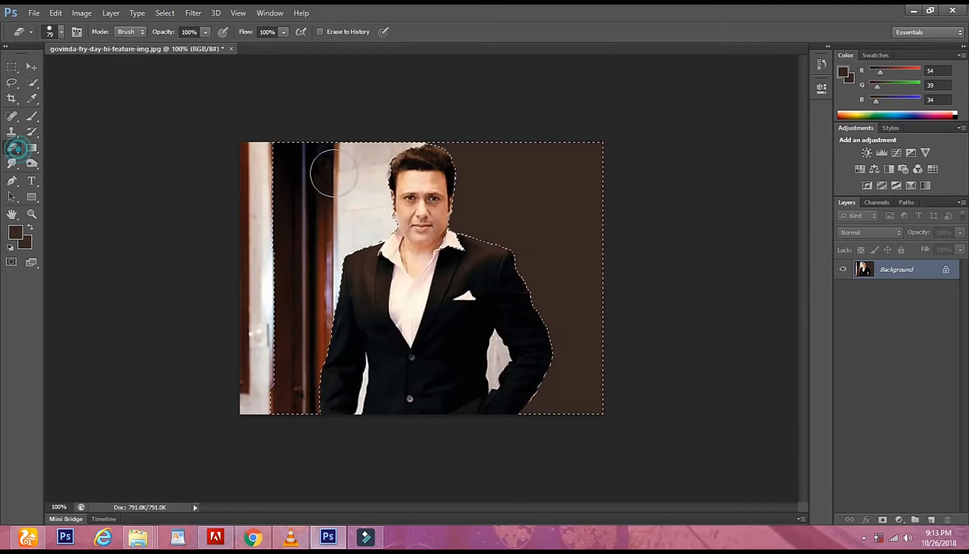
pyautogui.moveTo(439, 153)
pyautogui.mouseDown()
pyautogui.moveTo(283, 169)
pyautogui.moveTo(420, 219)
pyautogui.mouseUp()
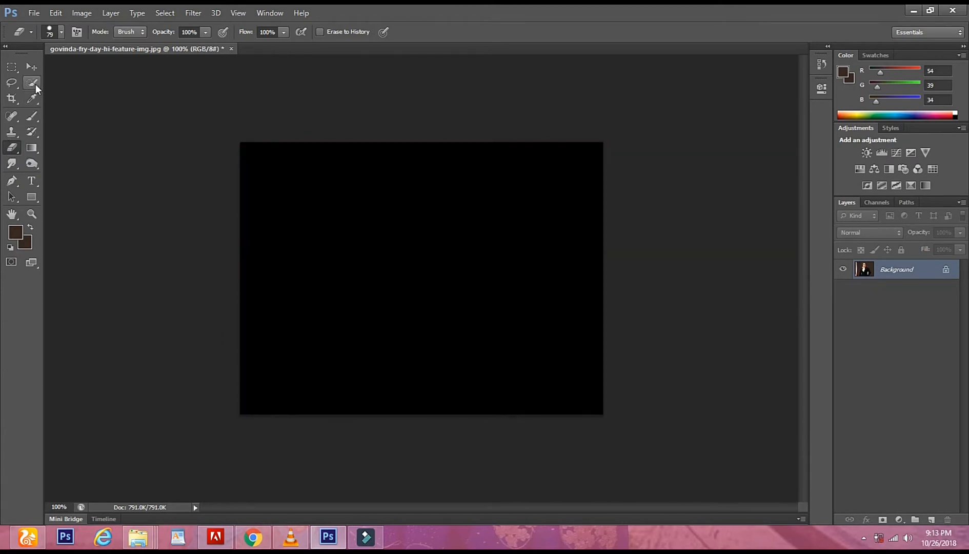
# Step: Add the gap between the man's bent arm and torso to the quick selection and erase it
pyautogui.click(32, 82)
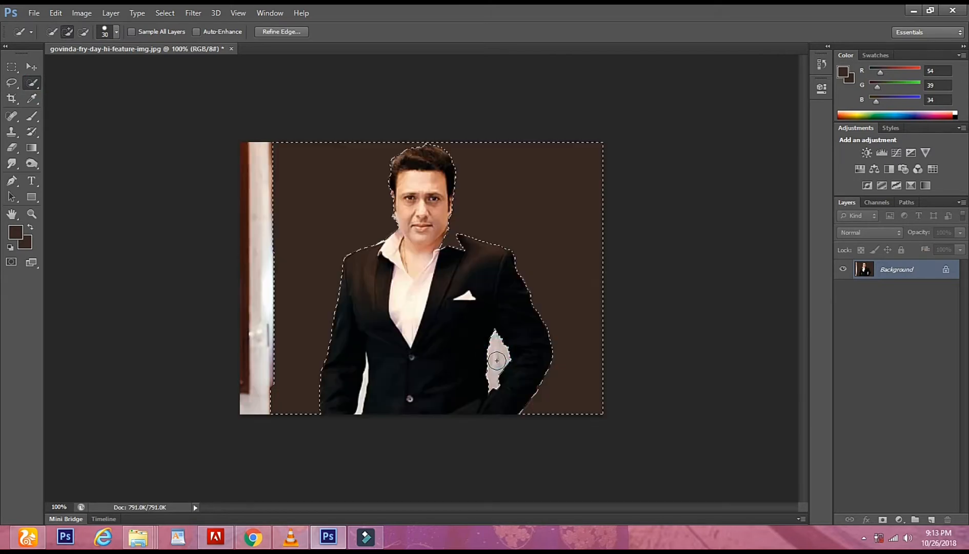
pyautogui.click(11, 150)
pyautogui.click(485, 325)
pyautogui.click(501, 410)
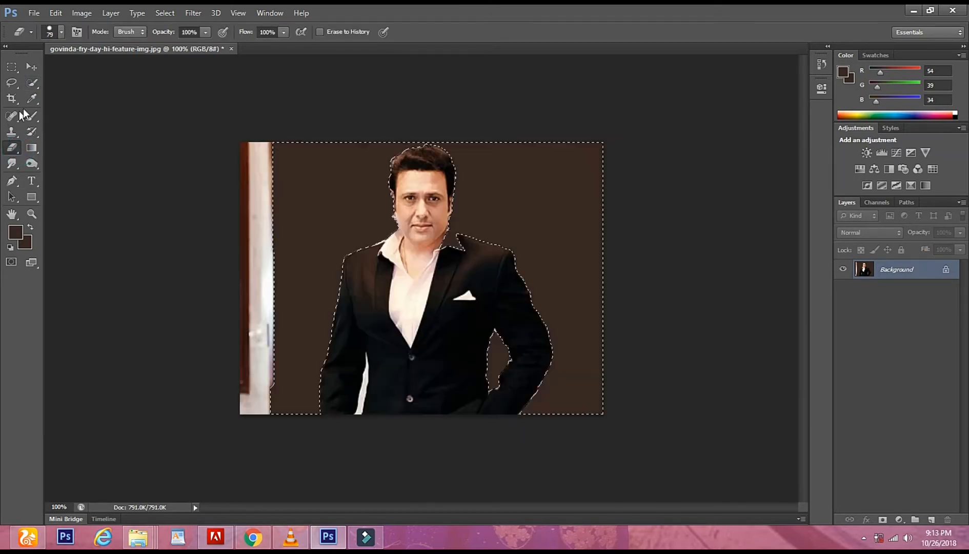
# Step: Add the remaining door strip along the photo's left edge to the quick selection and erase it
pyautogui.click(32, 82)
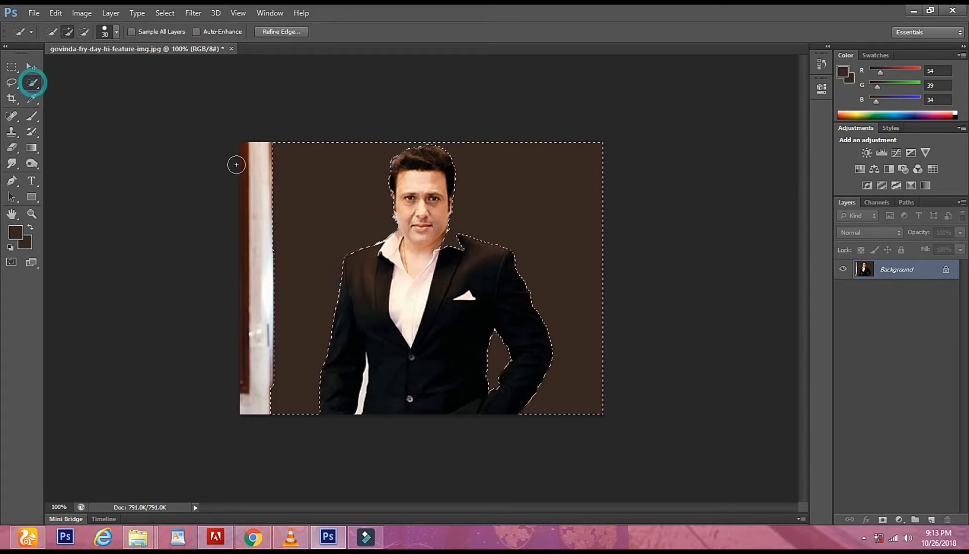
pyautogui.moveTo(255, 186); pyautogui.dragTo(256, 329)
pyautogui.click(11, 148)
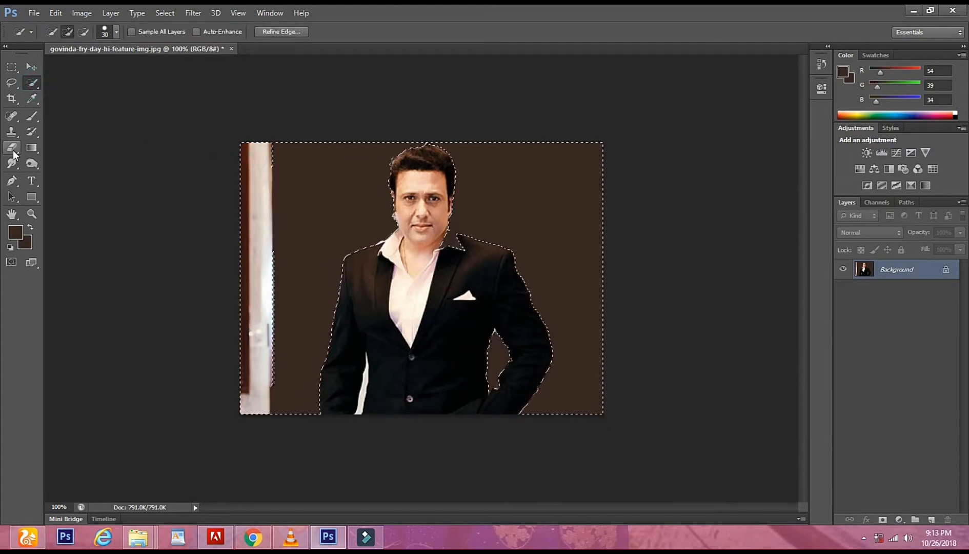
pyautogui.moveTo(275, 151)
pyautogui.mouseDown()
pyautogui.moveTo(260, 373)
pyautogui.moveTo(249, 149)
pyautogui.moveTo(253, 276)
pyautogui.mouseUp()
pyautogui.moveTo(242, 242); pyautogui.dragTo(241, 408)
# Step: Make the brown backdrop around the man transparent with the Magic Eraser Tool
pyautogui.rightClick(11, 148)
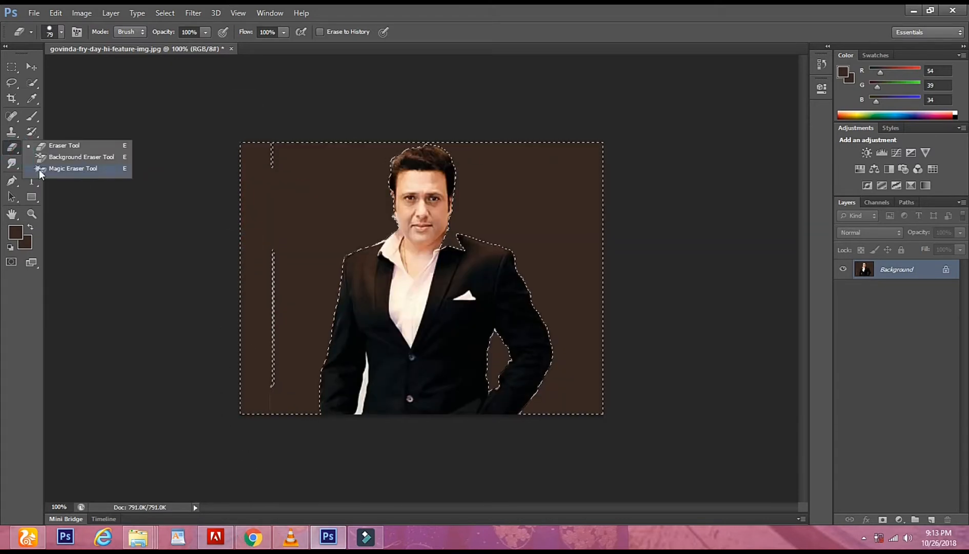
pyautogui.click(56, 170)
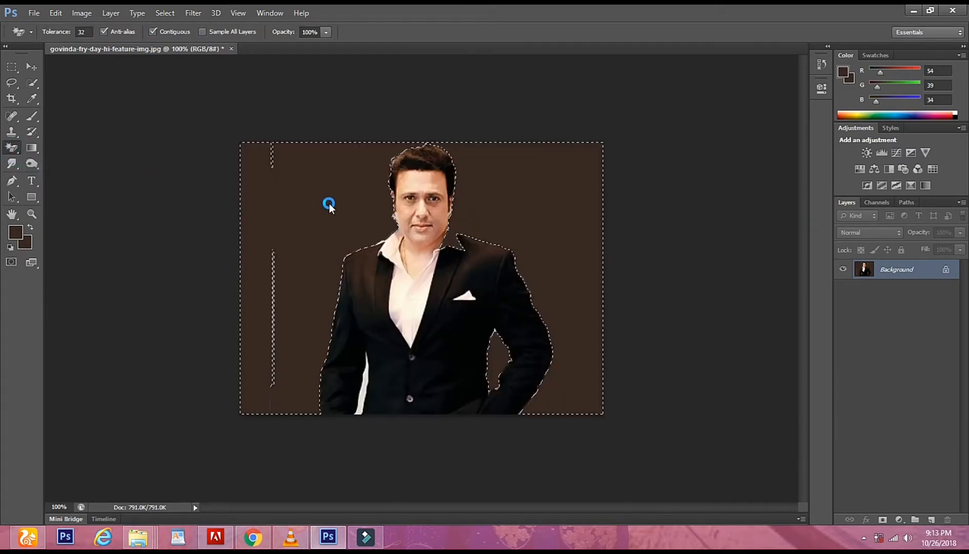
pyautogui.click(328, 203)
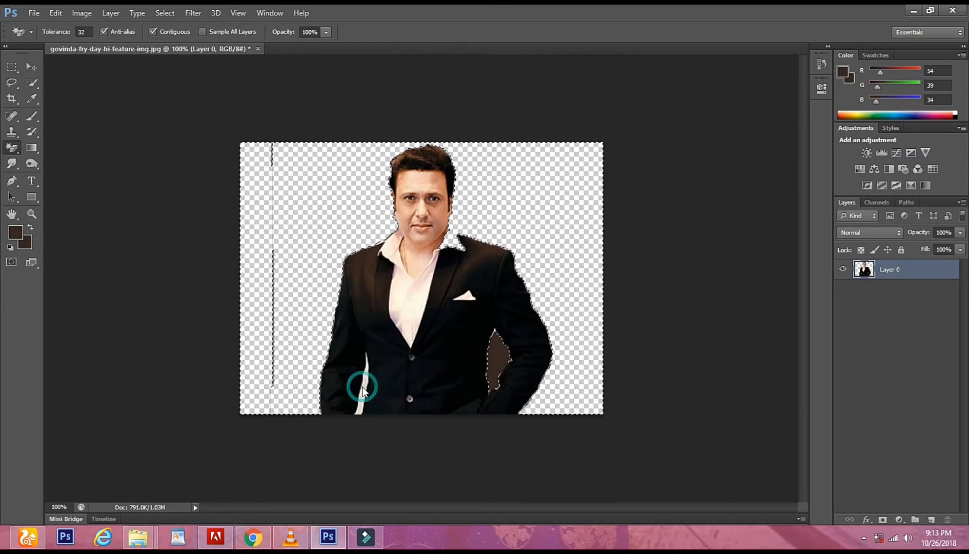
# Step: Deselect the area and remove the leftover fill in the gaps between the man's arms and torso with the Magic Eraser Tool
pyautogui.click(12, 82)
pyautogui.click(331, 195)
pyautogui.click(11, 148)
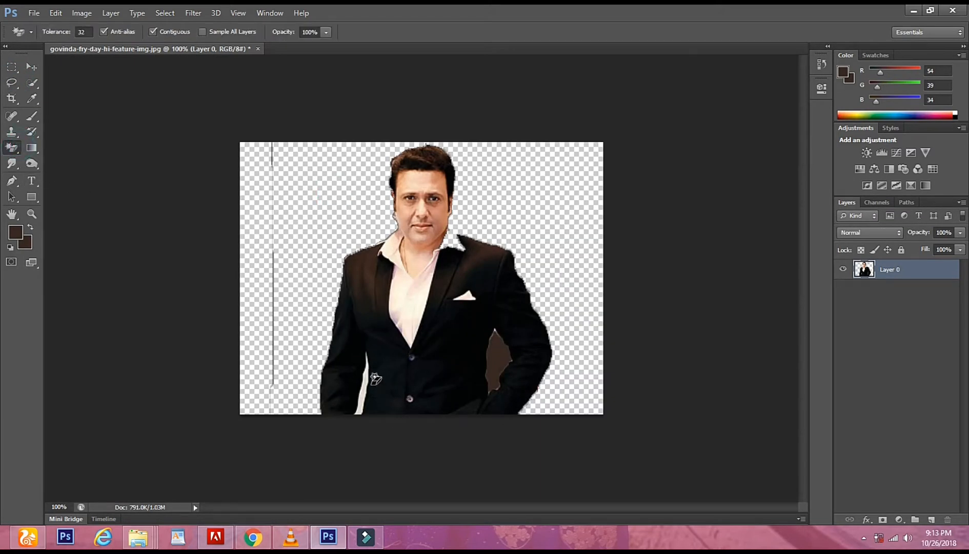
pyautogui.click(503, 358)
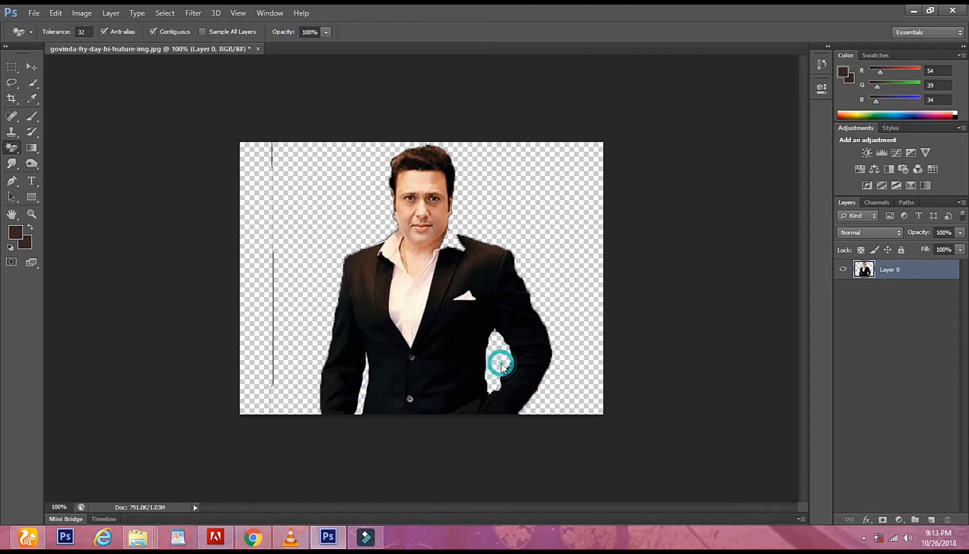
# Step: Erase the thin vertical line left in the transparent area beside the man with the Eraser Tool
pyautogui.rightClick(5, 150)
pyautogui.click(59, 146)
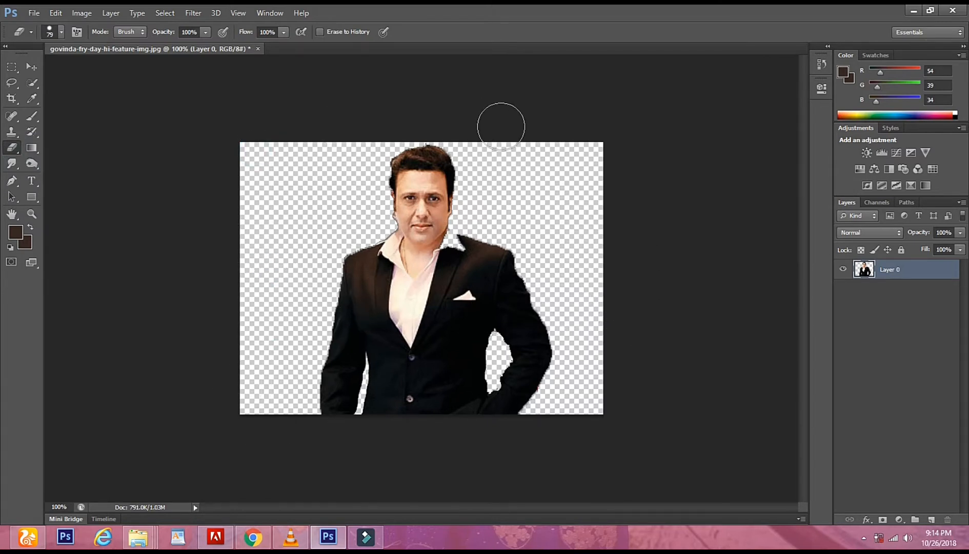
pyautogui.click(30, 215)
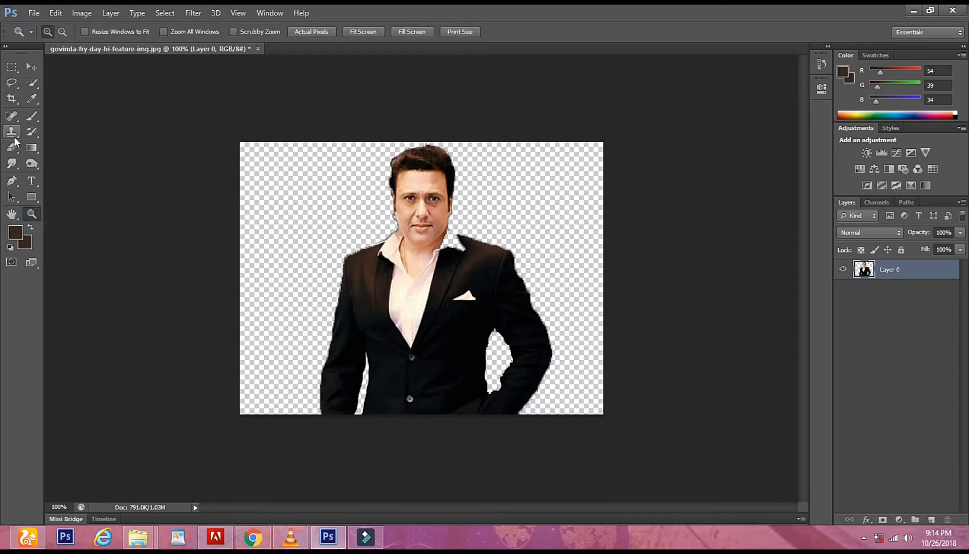
# Step: Enlarge the canvas on all sides of the cut-out man with the Crop Tool
pyautogui.click(12, 100)
pyautogui.moveTo(241, 144); pyautogui.dragTo(216, 143)
pyautogui.click(624, 143)
pyautogui.moveTo(624, 143); pyautogui.dragTo(646, 127)
pyautogui.moveTo(648, 422); pyautogui.dragTo(656, 424)
pyautogui.press('Return')
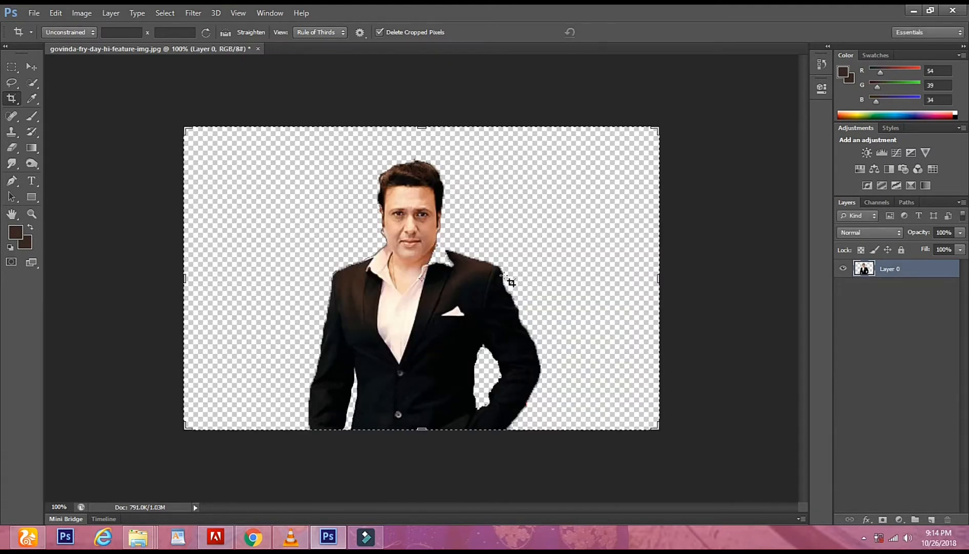
# Step: Open the image 5320447-images-for-wallpaper from the Desktop
pyautogui.click(11, 86)
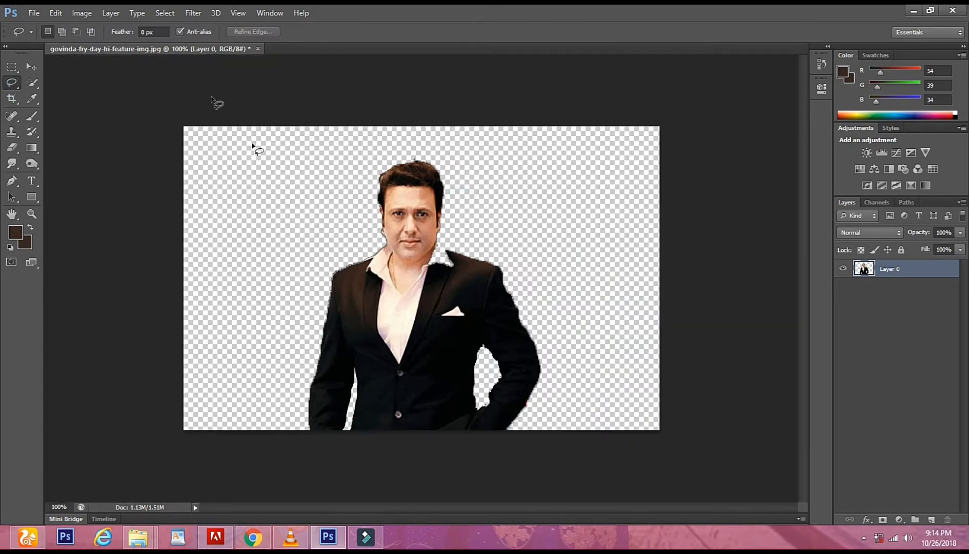
pyautogui.click(34, 12)
pyautogui.click(42, 31)
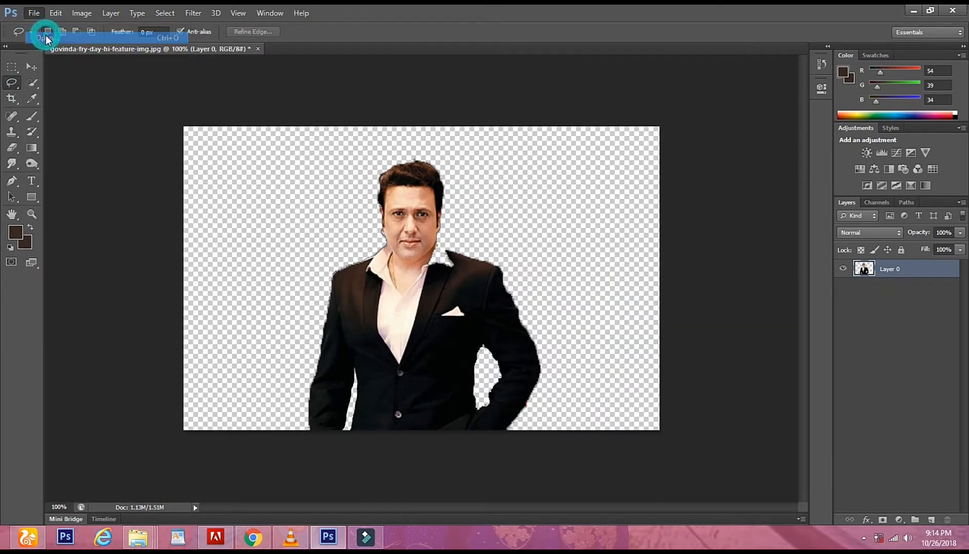
pyautogui.scroll(-5, 507, 200)
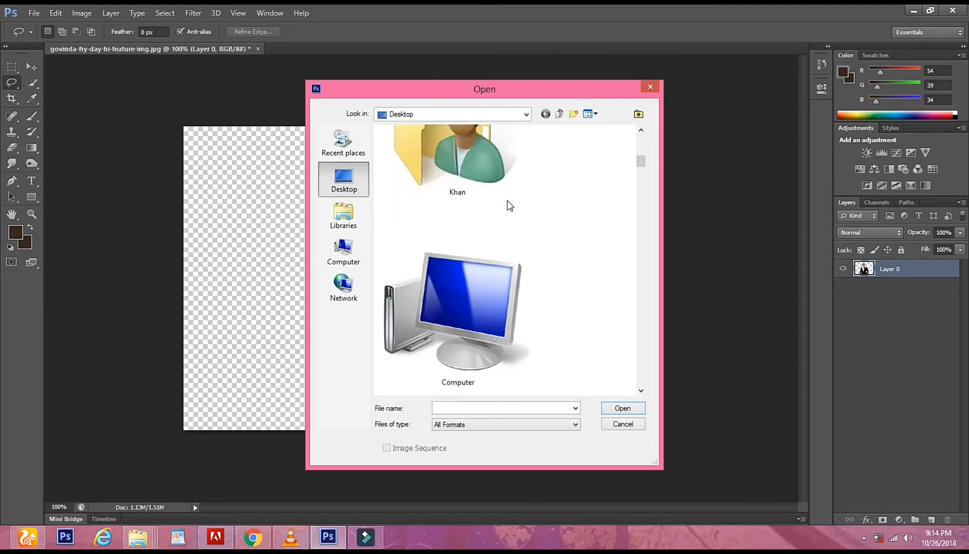
pyautogui.scroll(-8, 507, 205)
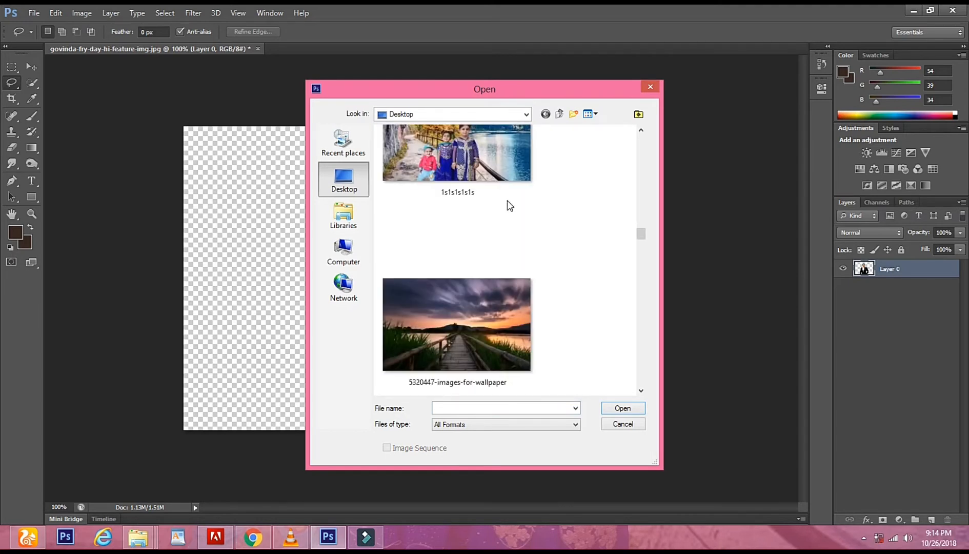
pyautogui.scroll(-8, 507, 200)
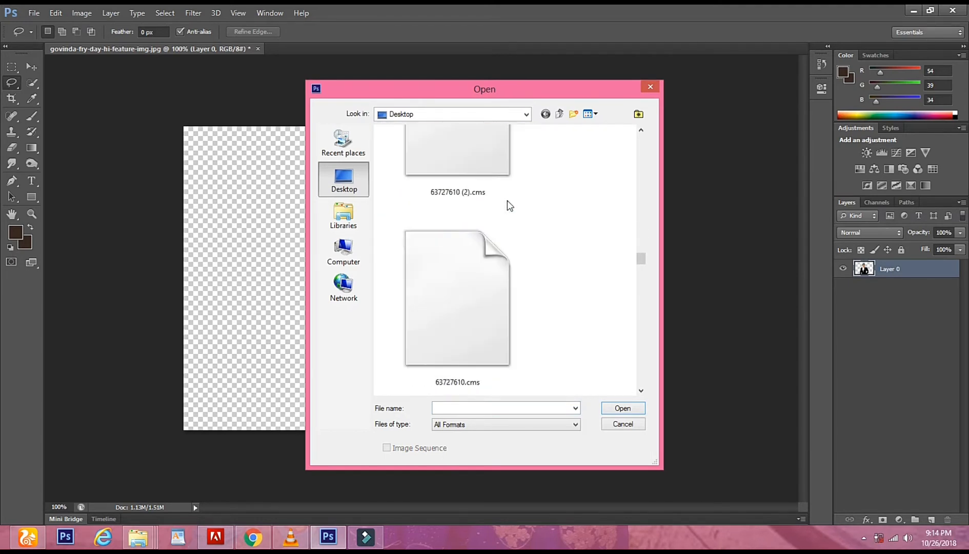
pyautogui.scroll(4, 509, 205)
pyautogui.doubleClick(455, 337)
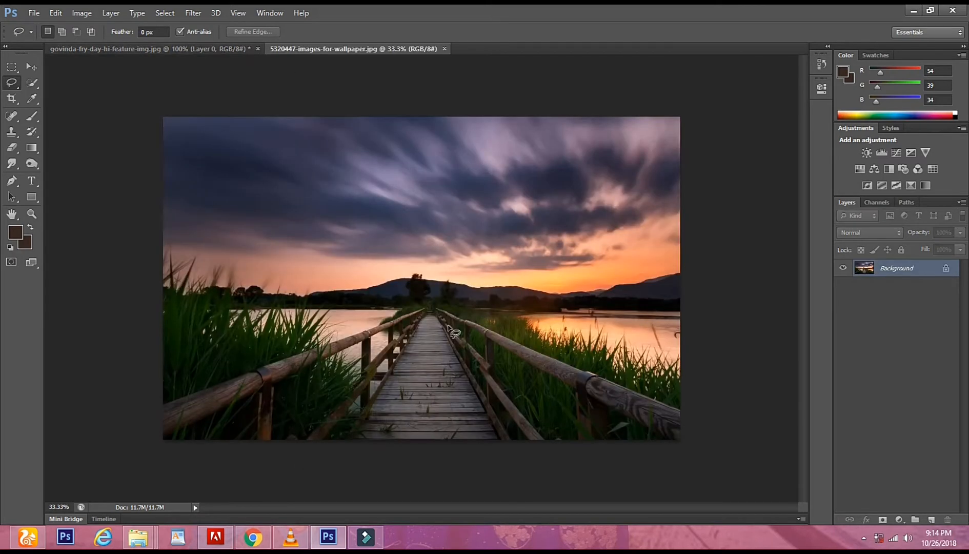
pyautogui.hotkey('ctrl', 'a')
pyautogui.click(29, 67)
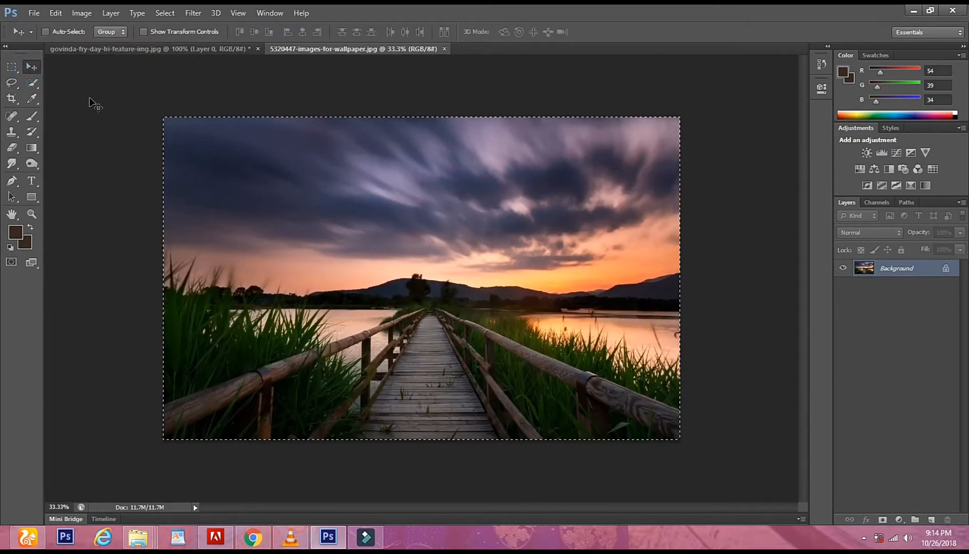
pyautogui.click(18, 70)
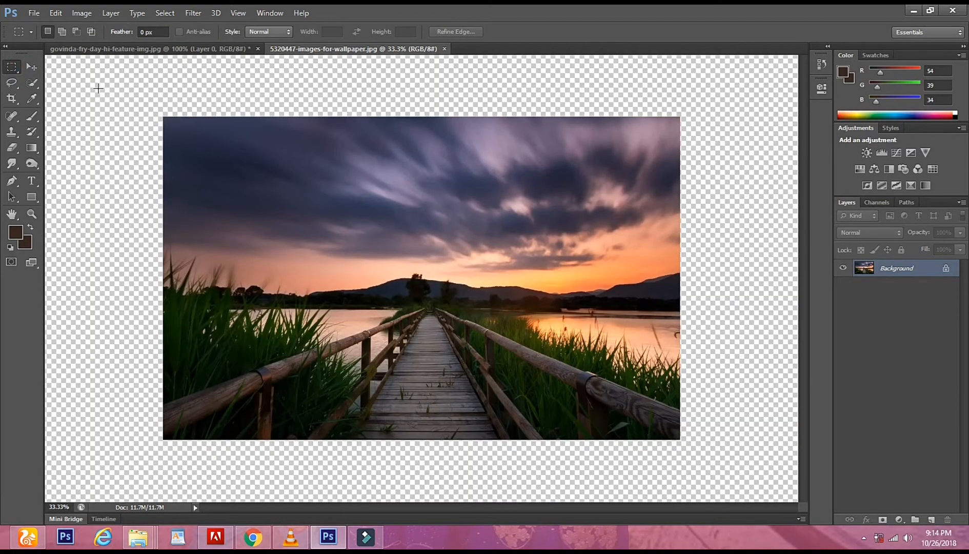
pyautogui.moveTo(163, 117); pyautogui.dragTo(388, 283)
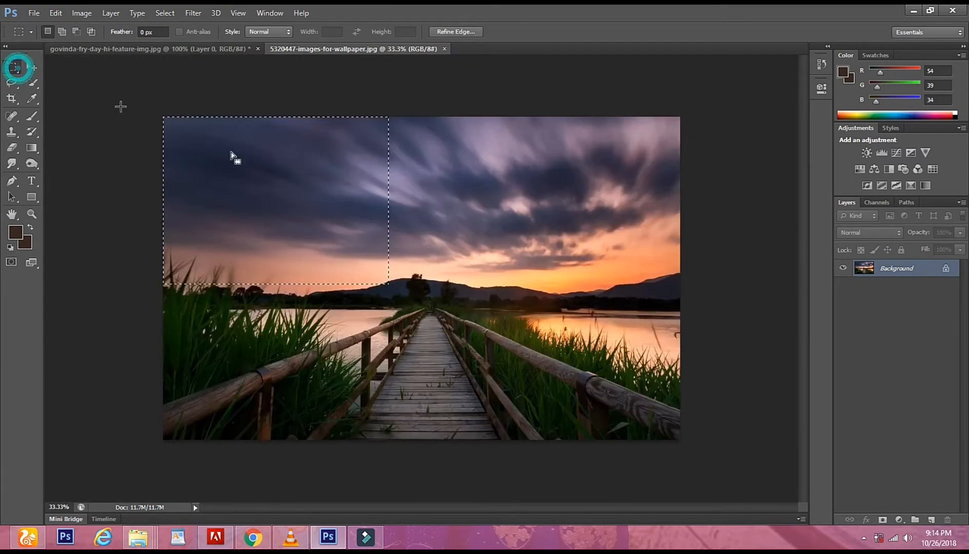
pyautogui.click(186, 148)
# Step: Select the entire wallpaper image with the Rectangular Marquee Tool and move it into the document with the cut-out man
pyautogui.moveTo(163, 117); pyautogui.dragTo(759, 458)
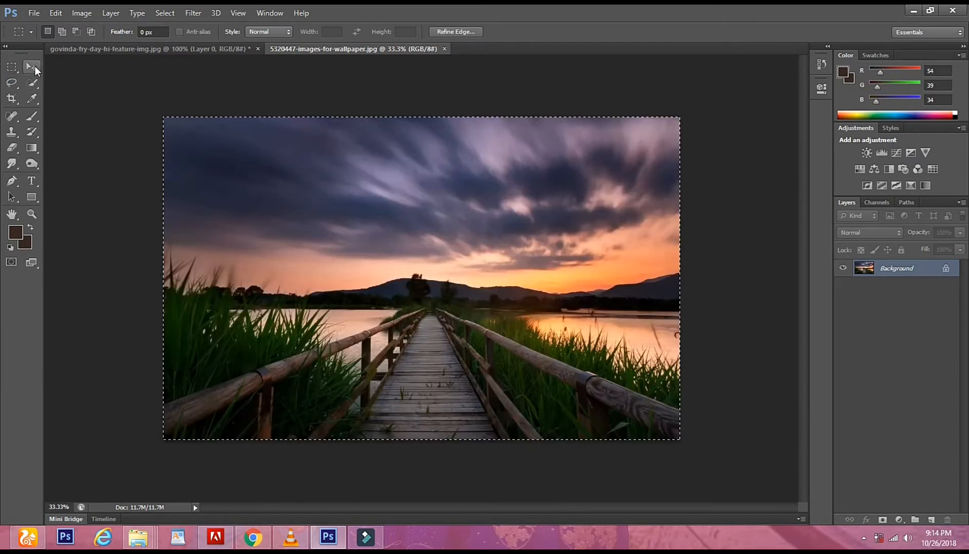
pyautogui.click(32, 67)
pyautogui.moveTo(353, 219); pyautogui.dragTo(139, 52)
pyautogui.moveTo(277, 180); pyautogui.dragTo(355, 207)
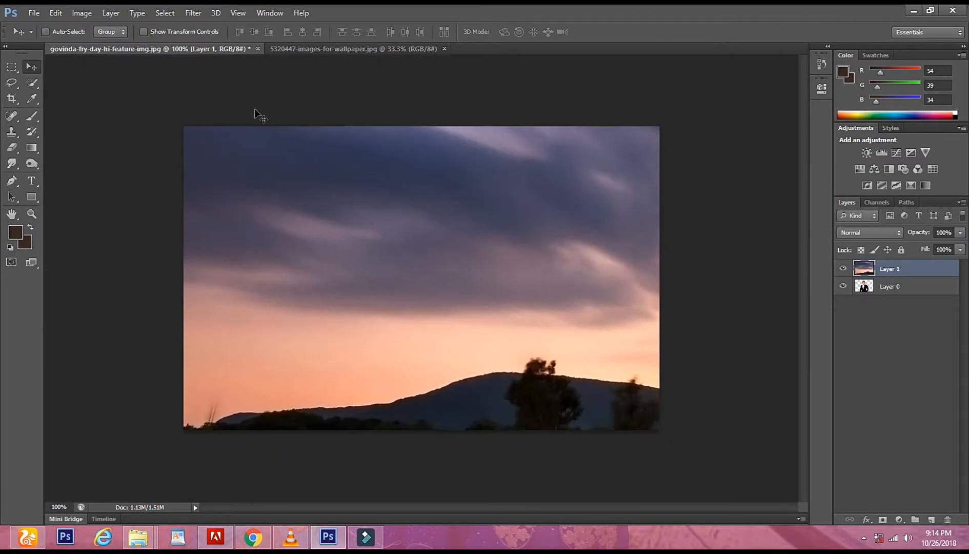
# Step: Show the transform controls, scale the wallpaper layer down to about 37.46% by 37.38% over the whole canvas, and apply the transformation
pyautogui.click(144, 31)
pyautogui.moveTo(539, 244); pyautogui.dragTo(407, 200)
pyautogui.moveTo(579, 184); pyautogui.dragTo(429, 296)
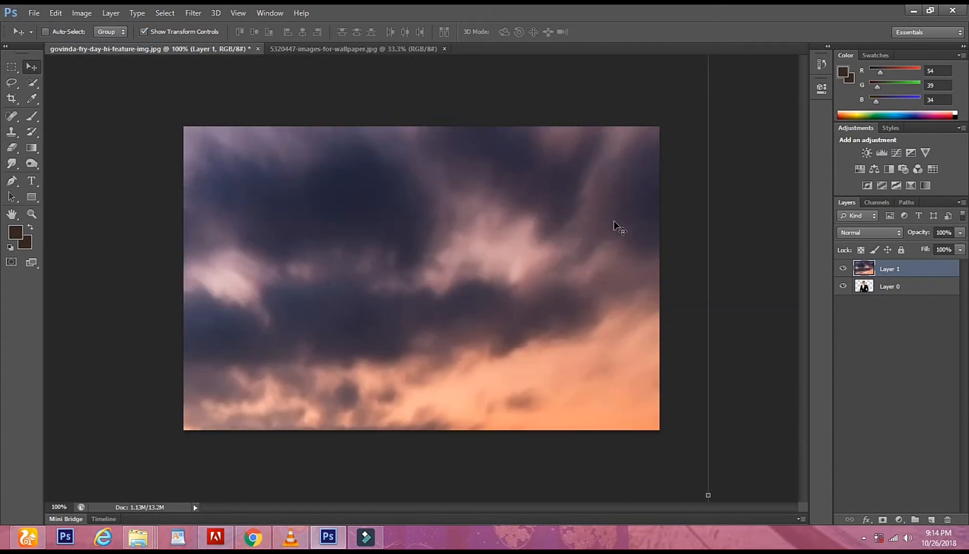
pyautogui.moveTo(619, 227); pyautogui.dragTo(361, 315)
pyautogui.moveTo(390, 160); pyautogui.dragTo(175, 457)
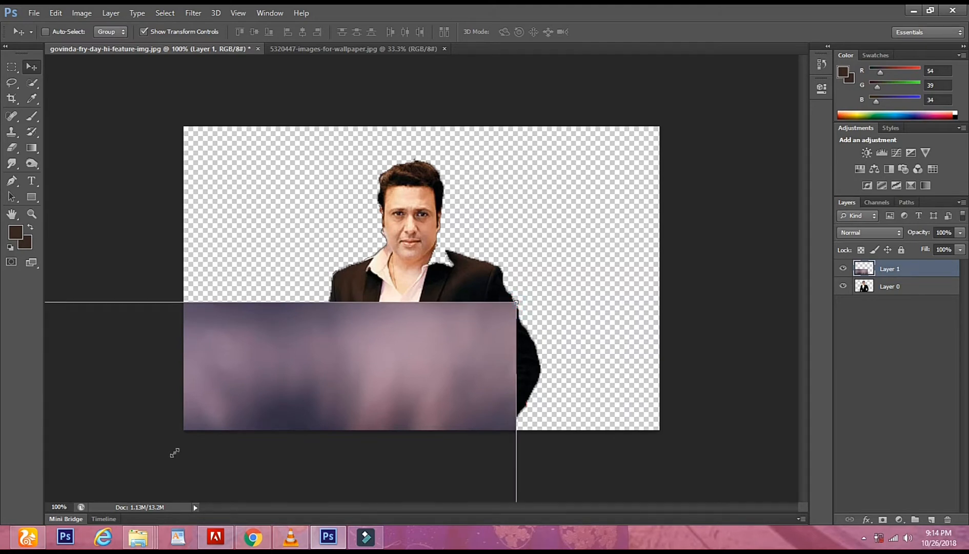
pyautogui.moveTo(210, 423); pyautogui.dragTo(710, 75)
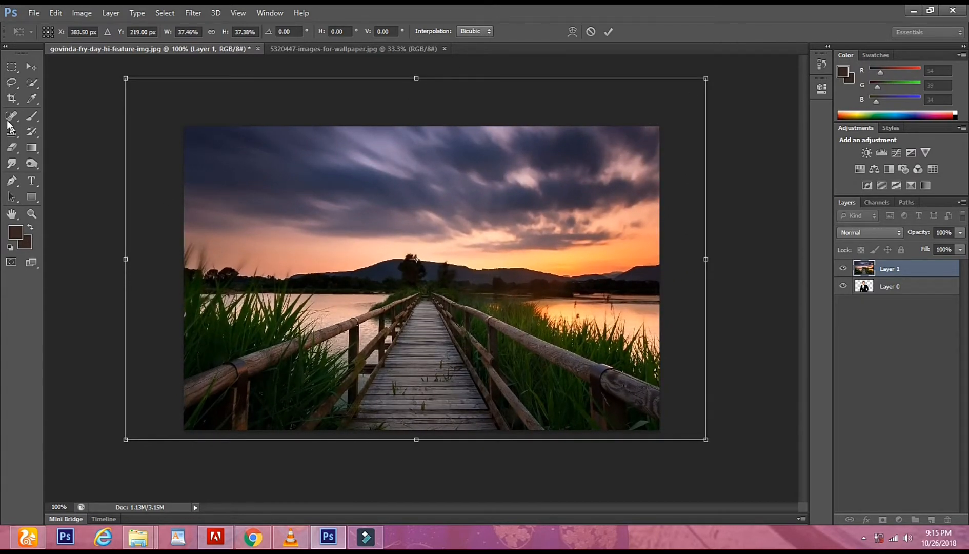
pyautogui.click(31, 66)
pyautogui.click(419, 210)
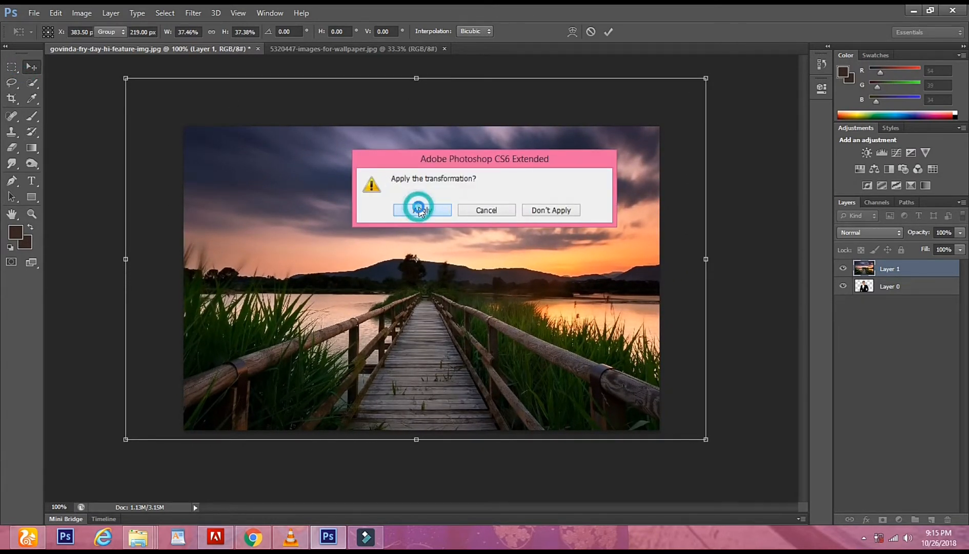
# Step: Place the wallpaper layer beneath the man's layer, then enlarge it to about 134.41% by 131.77% and shift it behind him
pyautogui.moveTo(872, 277); pyautogui.dragTo(878, 300)
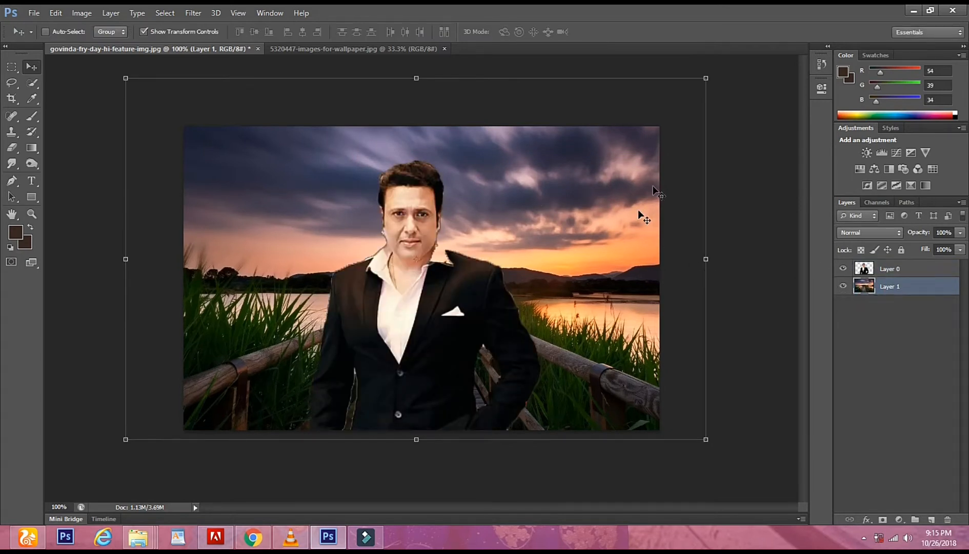
pyautogui.moveTo(558, 201); pyautogui.dragTo(566, 147)
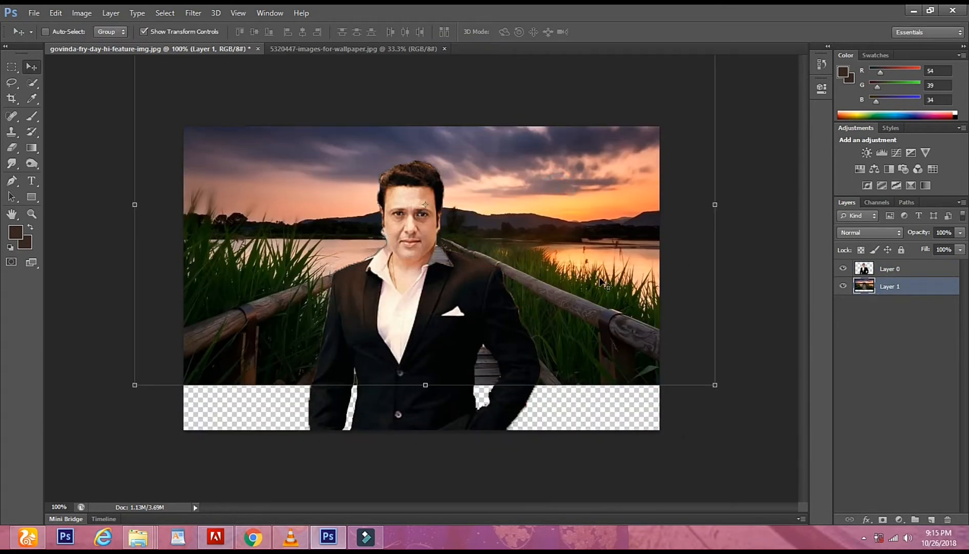
pyautogui.click(714, 383)
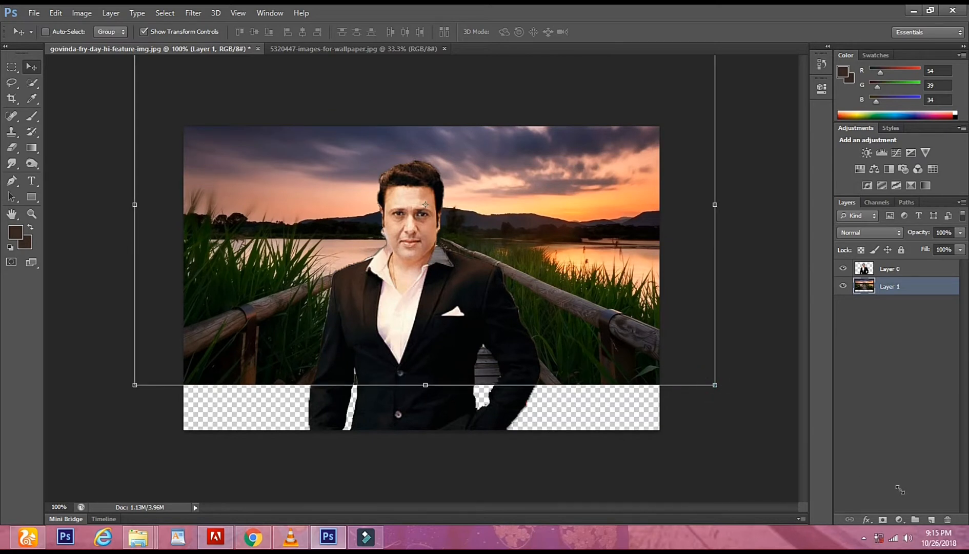
pyautogui.moveTo(934, 508); pyautogui.dragTo(916, 499)
pyautogui.moveTo(454, 302); pyautogui.dragTo(329, 201)
pyautogui.press('Return')
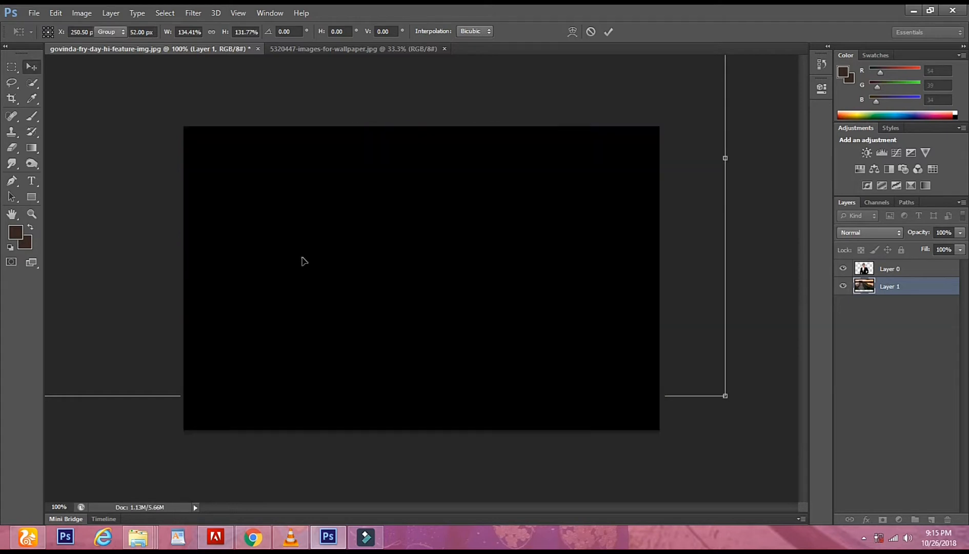
# Step: Enlarge the wallpaper layer by about 119.16% by 122.59%, position it at X 205 px, Y 77 px to fill the canvas, and apply
pyautogui.click(721, 393)
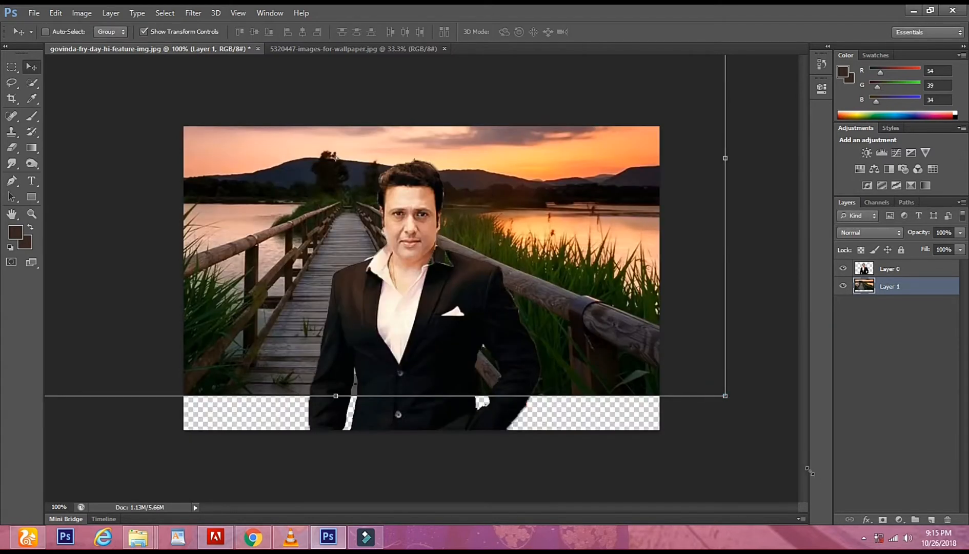
pyautogui.moveTo(814, 476); pyautogui.dragTo(878, 505)
pyautogui.moveTo(541, 391); pyautogui.dragTo(442, 349)
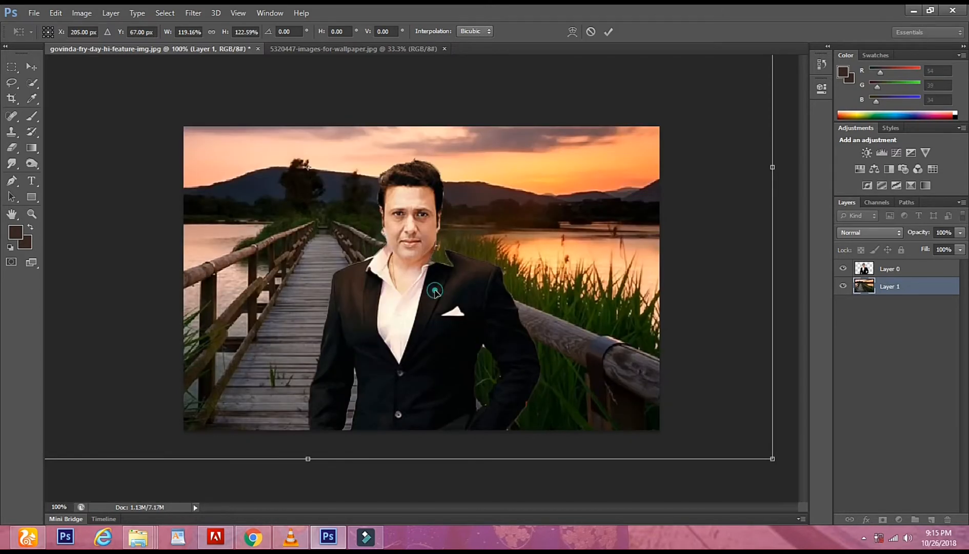
pyautogui.hotkey('shift', 'Down')
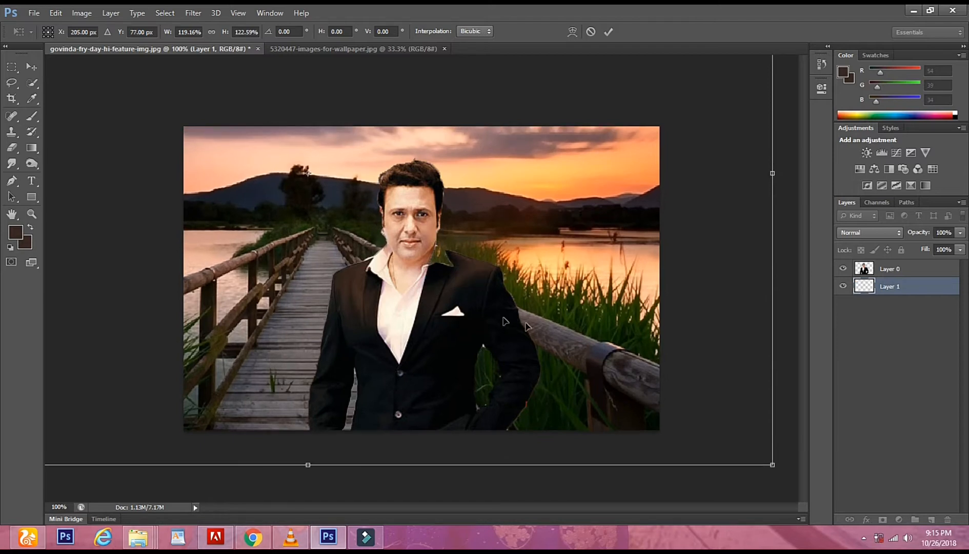
pyautogui.click(7, 84)
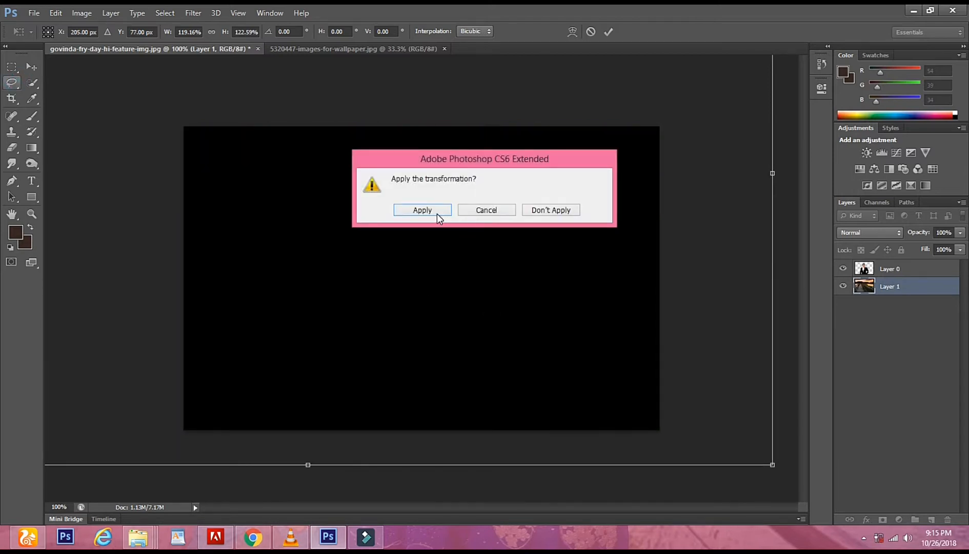
pyautogui.click(437, 213)
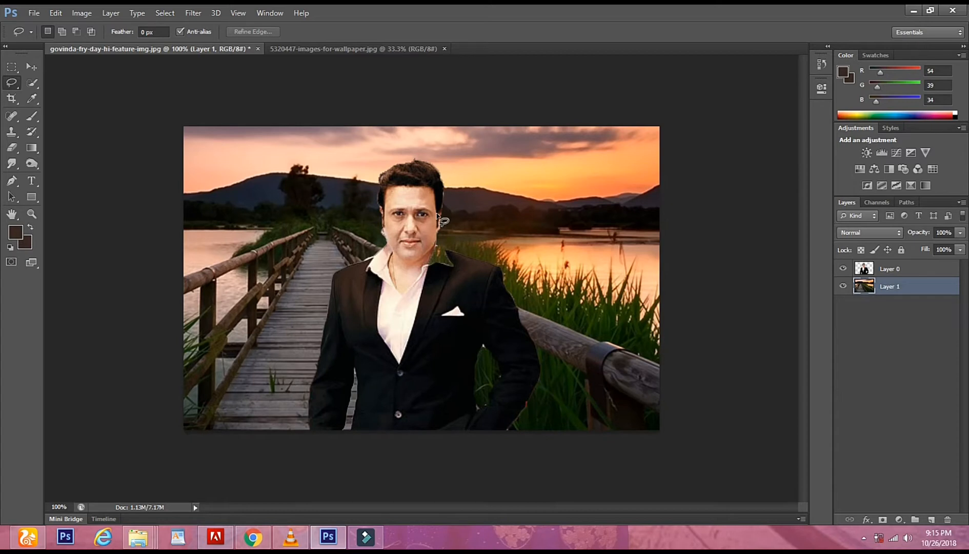
# Step: Select the man's layer and set the Eraser Tool to 11 px for close work around his face and collar
pyautogui.click(25, 214)
pyautogui.click(383, 94)
pyautogui.click(383, 166)
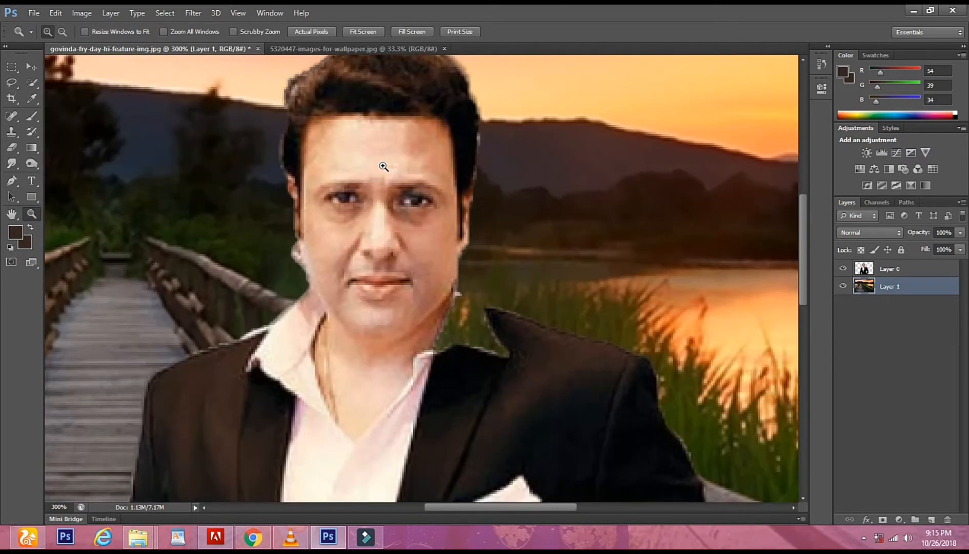
pyautogui.click(341, 251)
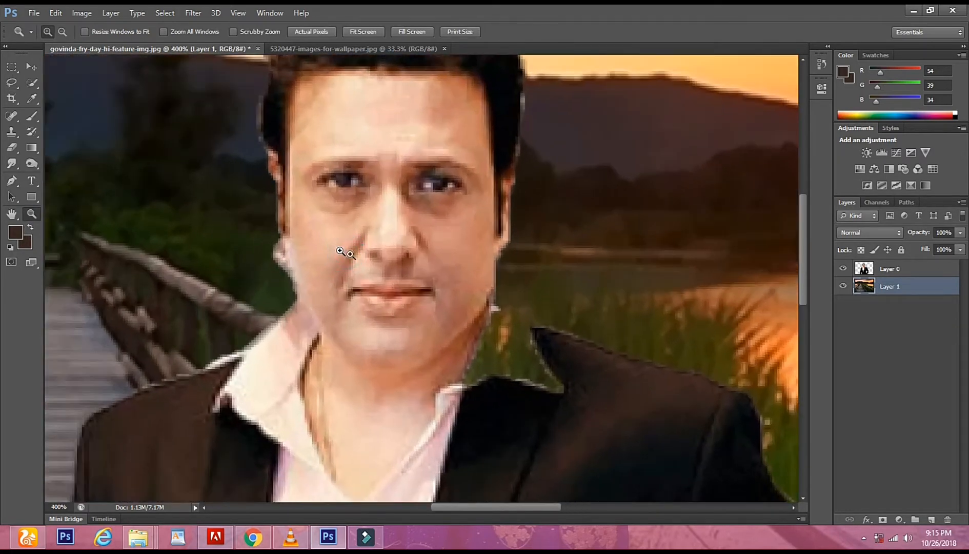
pyautogui.click(12, 149)
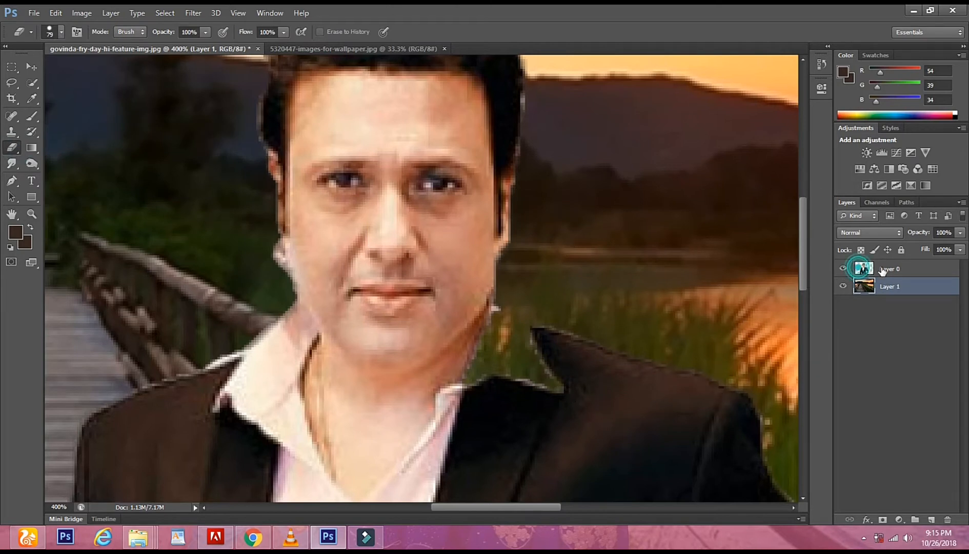
pyautogui.click(882, 270)
pyautogui.click(16, 146)
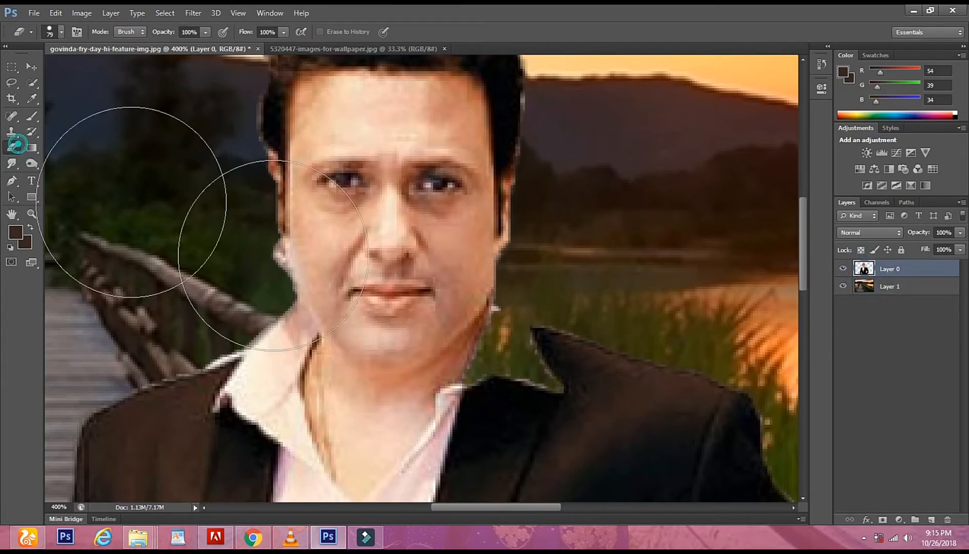
pyautogui.rightClick(408, 284)
pyautogui.moveTo(443, 311); pyautogui.dragTo(424, 311)
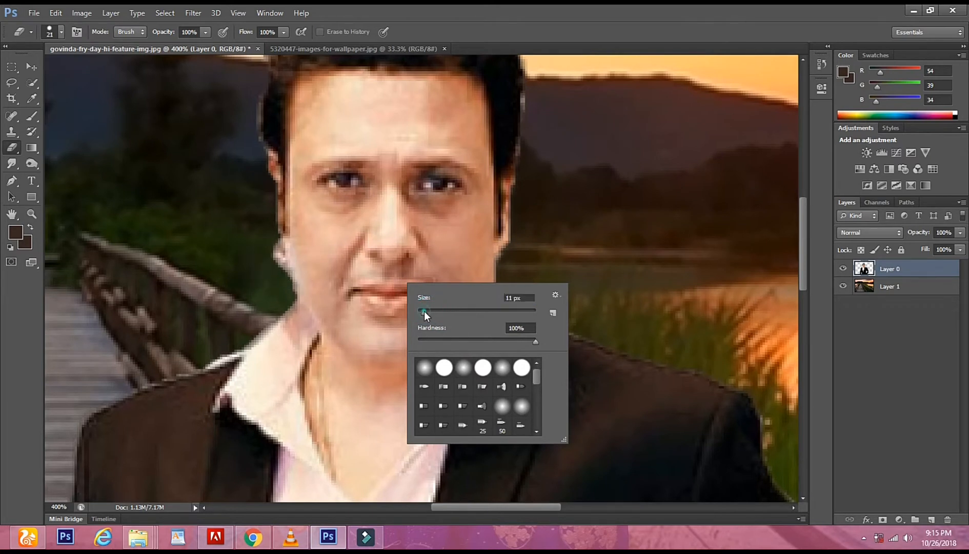
# Step: Erase the leftover light fringe beside the man's ear, jaw and collar and along the shoulder on the boardwalk side
pyautogui.click(272, 250)
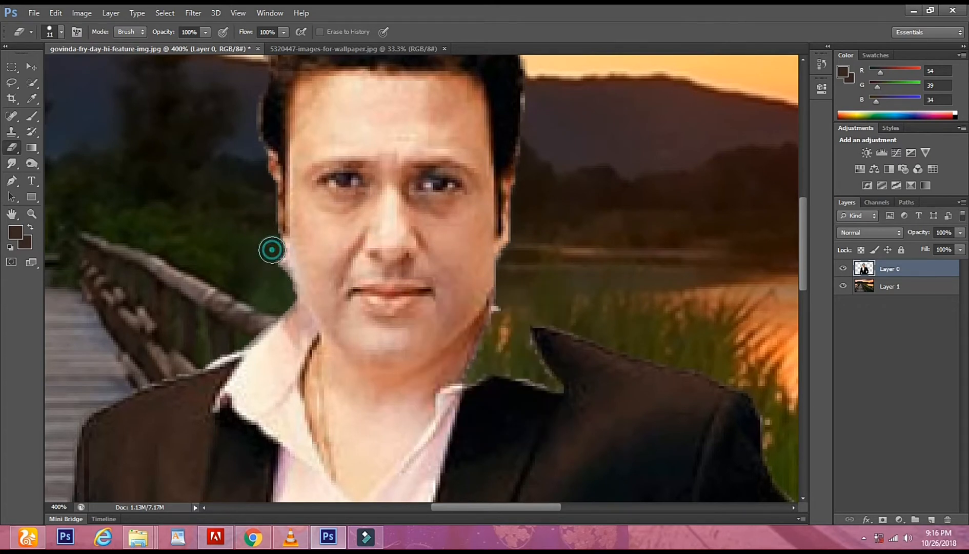
pyautogui.moveTo(279, 285); pyautogui.dragTo(280, 295)
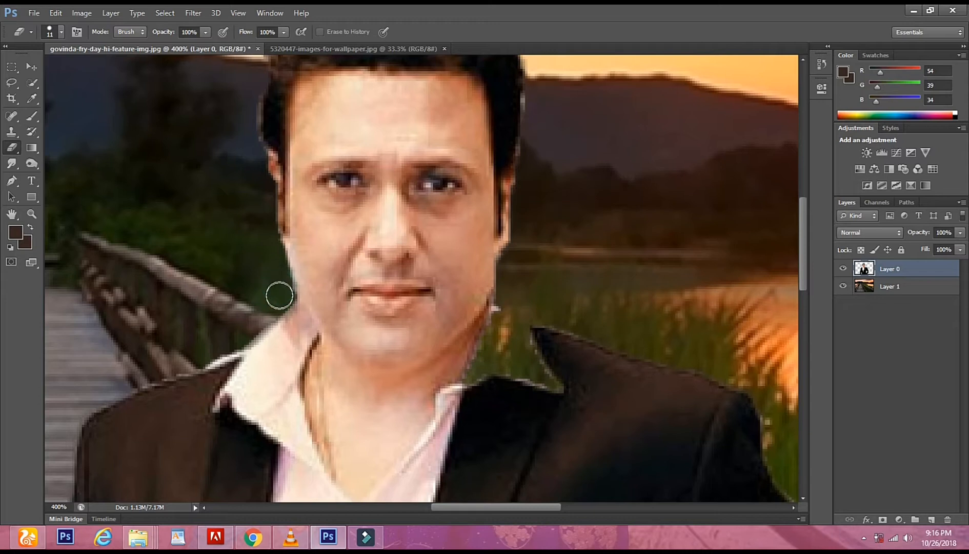
pyautogui.click(248, 333)
pyautogui.click(213, 352)
pyautogui.moveTo(191, 361); pyautogui.dragTo(222, 350)
pyautogui.click(244, 339)
pyautogui.click(115, 394)
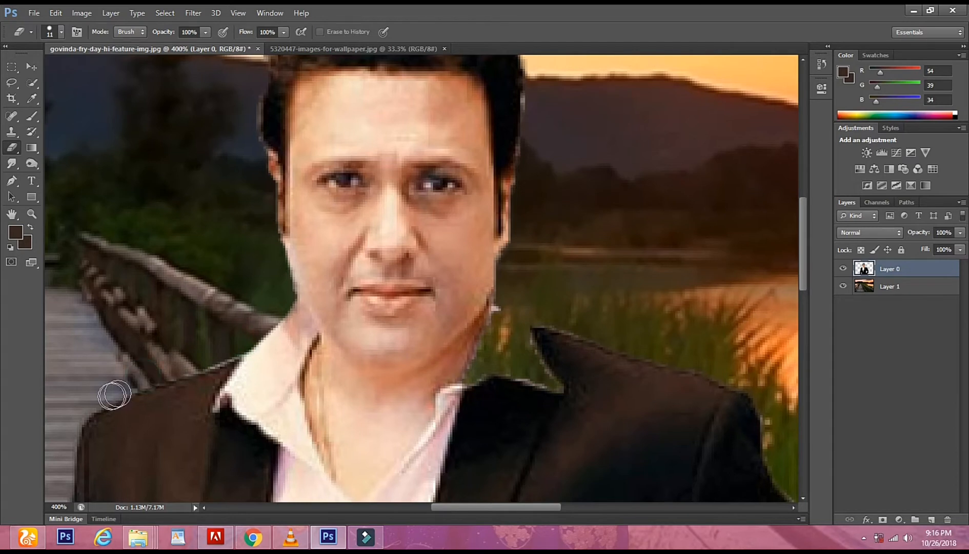
pyautogui.click(97, 398)
# Step: Erase the remaining fringe down the outer edge of the jacket sleeve on the boardwalk side to the image's lower edge
pyautogui.press('space')
pyautogui.moveTo(150, 395); pyautogui.dragTo(389, 205)
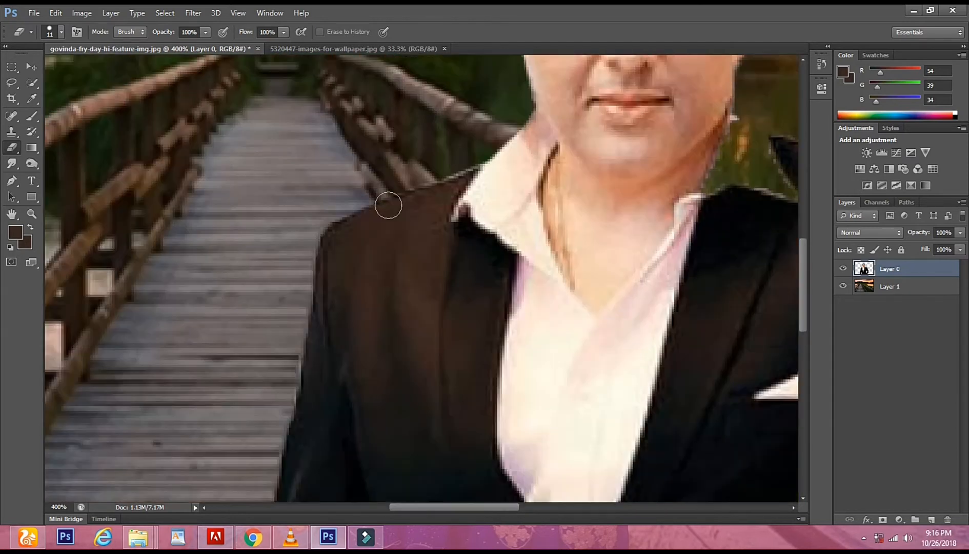
pyautogui.click(305, 241)
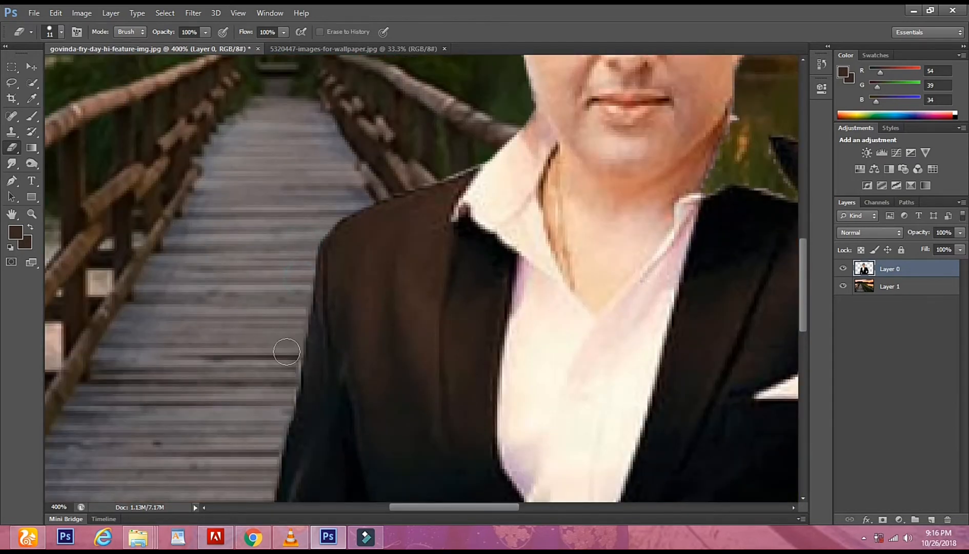
pyautogui.scroll(-5, 366, 245)
pyautogui.click(321, 356)
pyautogui.click(309, 407)
pyautogui.scroll(-5, 344, 311)
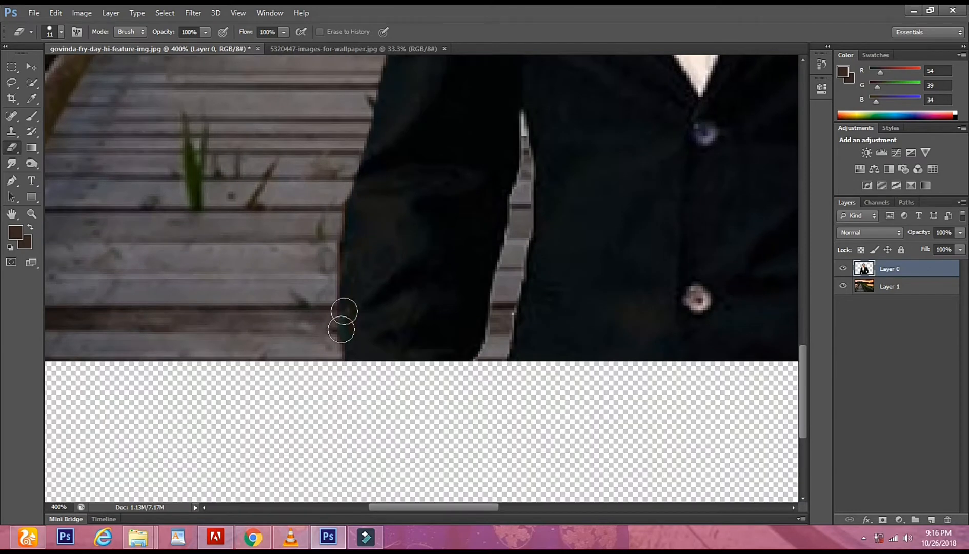
pyautogui.click(327, 318)
pyautogui.click(334, 381)
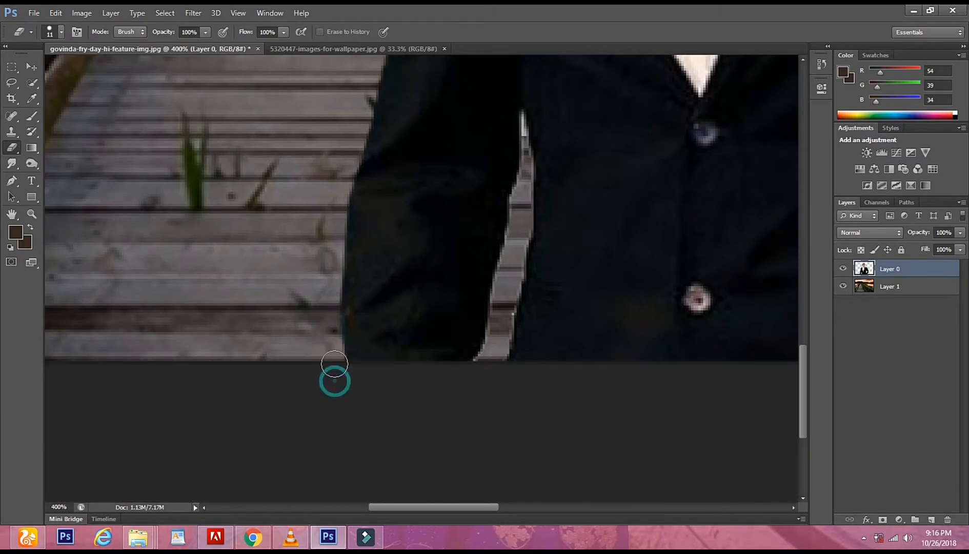
# Step: Reduce the Eraser Tool size to 6 px for the narrow gap between the man's sleeve and torso
pyautogui.moveTo(593, 172); pyautogui.dragTo(450, 191)
pyautogui.click(33, 210)
pyautogui.click(362, 249)
pyautogui.click(361, 249)
pyautogui.moveTo(414, 290); pyautogui.dragTo(404, 168)
pyautogui.click(13, 148)
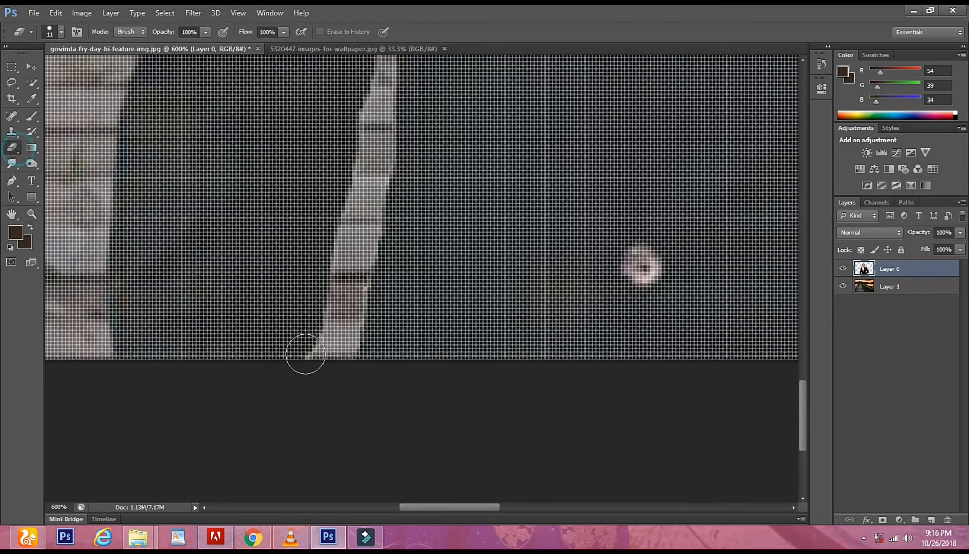
pyautogui.rightClick(320, 371)
pyautogui.rightClick(375, 285)
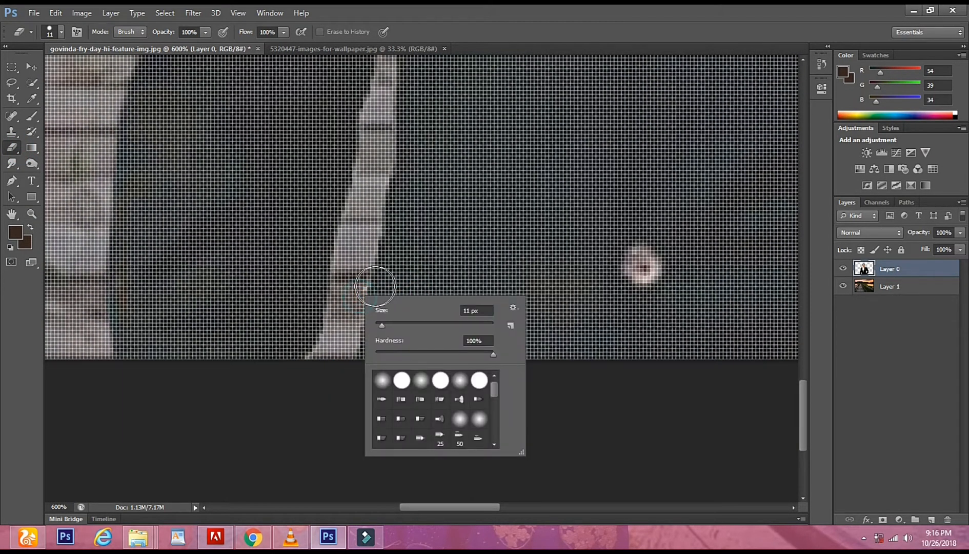
# Step: Erase the light fringe along both edges of the gap between the sleeve and the torso on the boardwalk side
pyautogui.click(310, 368)
pyautogui.click(333, 321)
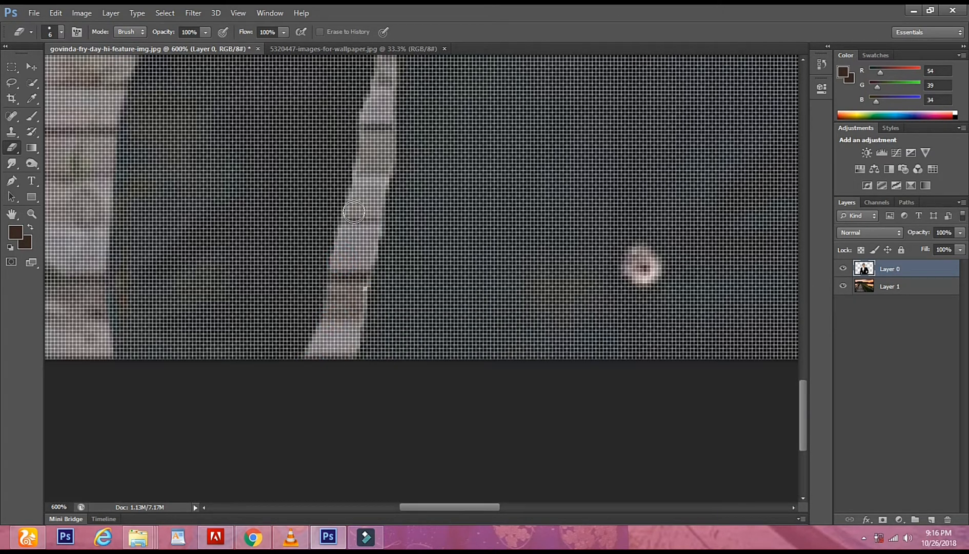
pyautogui.moveTo(359, 175)
pyautogui.mouseDown()
pyautogui.moveTo(362, 120)
pyautogui.moveTo(387, 68)
pyautogui.mouseUp()
pyautogui.keyDown('shift'); pyautogui.click(392, 102); pyautogui.keyUp('shift')
pyautogui.keyDown('shift'); pyautogui.click(383, 177); pyautogui.keyUp('shift')
pyautogui.keyDown('shift'); pyautogui.click(377, 229); pyautogui.keyUp('shift')
pyautogui.keyDown('shift'); pyautogui.click(367, 283); pyautogui.keyUp('shift')
pyautogui.keyDown('shift'); pyautogui.click(350, 351); pyautogui.keyUp('shift')
# Step: Examine the whole composite of the man against the sunset boardwalk background
pyautogui.click(30, 214)
pyautogui.keyDown('alt'); pyautogui.click(388, 207); pyautogui.keyUp('alt')
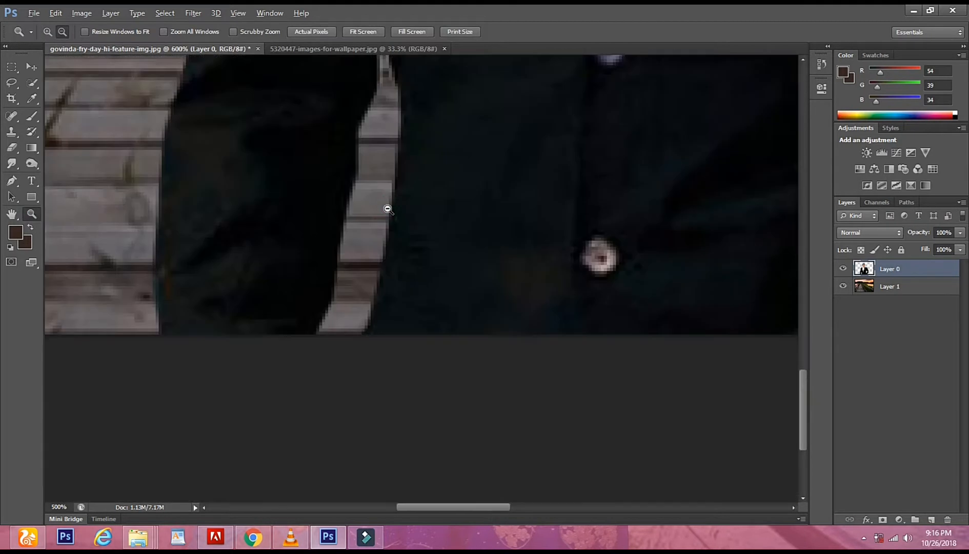
pyautogui.keyDown('alt'); pyautogui.click(387, 208); pyautogui.keyUp('alt')
pyautogui.keyDown('alt'); pyautogui.click(388, 207); pyautogui.keyUp('alt')
pyautogui.keyDown('alt'); pyautogui.click(388, 208); pyautogui.keyUp('alt')
pyautogui.keyDown('alt'); pyautogui.click(388, 208); pyautogui.keyUp('alt')
pyautogui.click(465, 282)
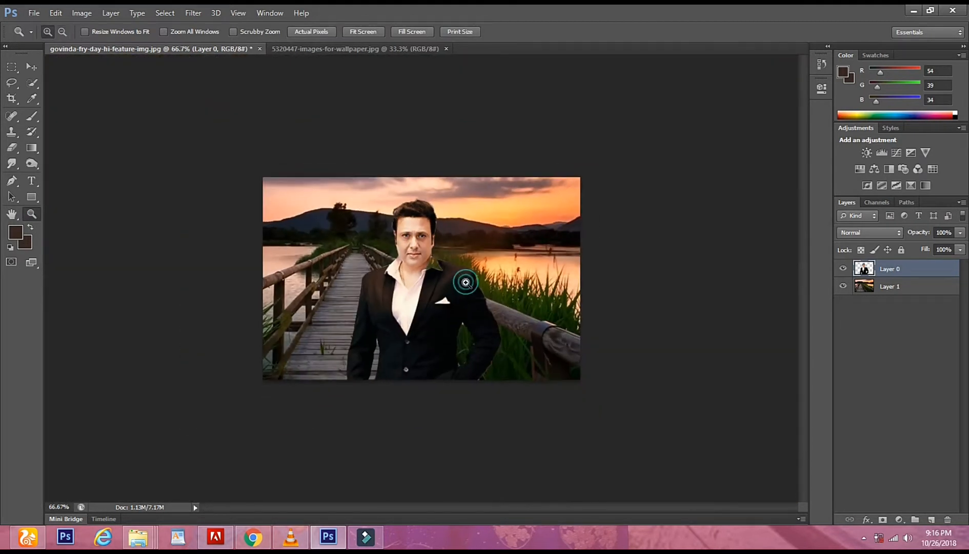
# Step: Enlarge the Eraser Tool to 57 px and try to use it at the gap between the man's neck and jacket lapel
pyautogui.click(573, 269)
pyautogui.click(512, 257)
pyautogui.click(263, 170)
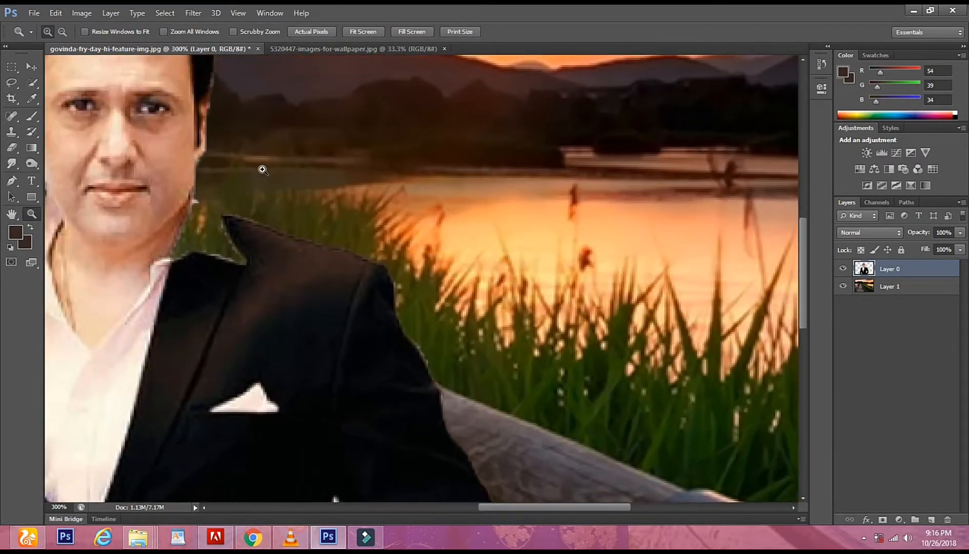
pyautogui.click(12, 148)
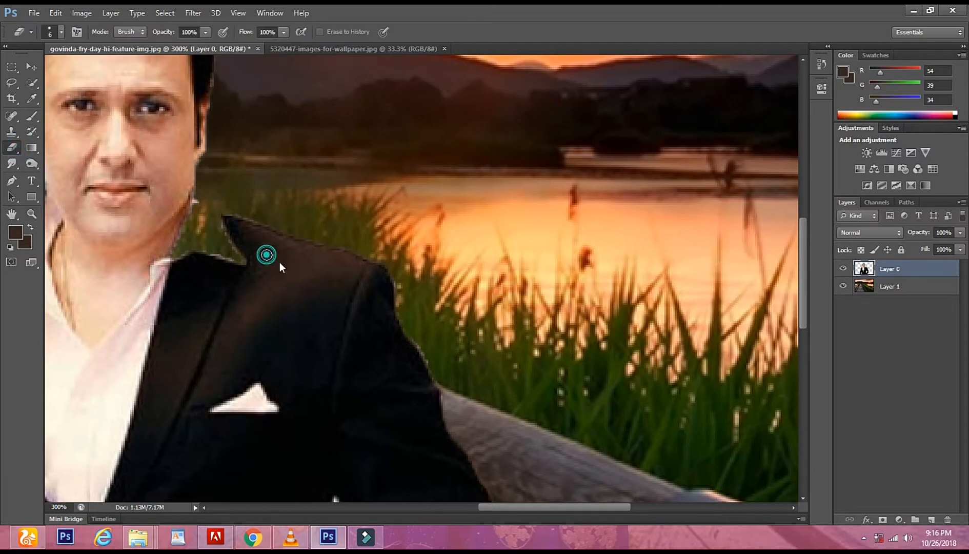
pyautogui.rightClick(266, 255)
pyautogui.click(315, 280)
pyautogui.click(204, 275)
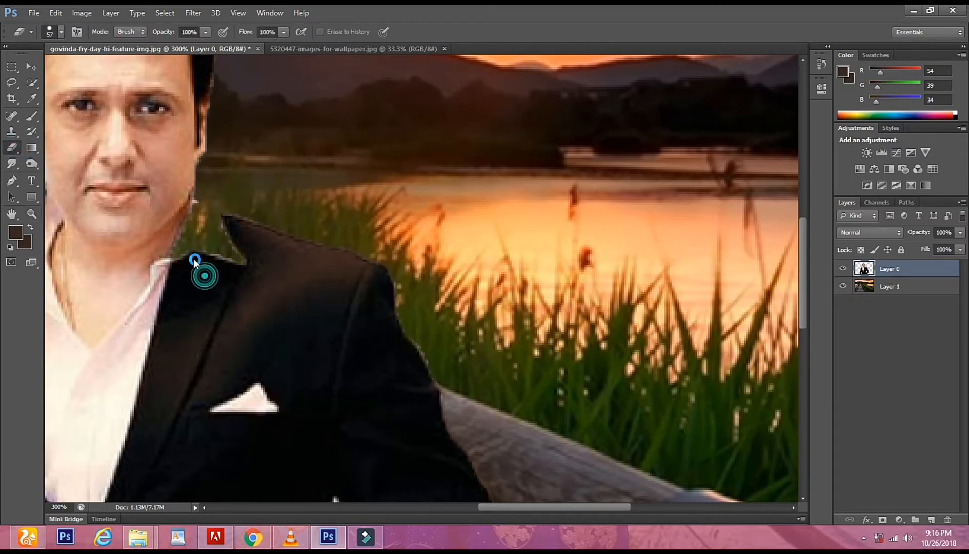
pyautogui.click(194, 260)
pyautogui.click(450, 218)
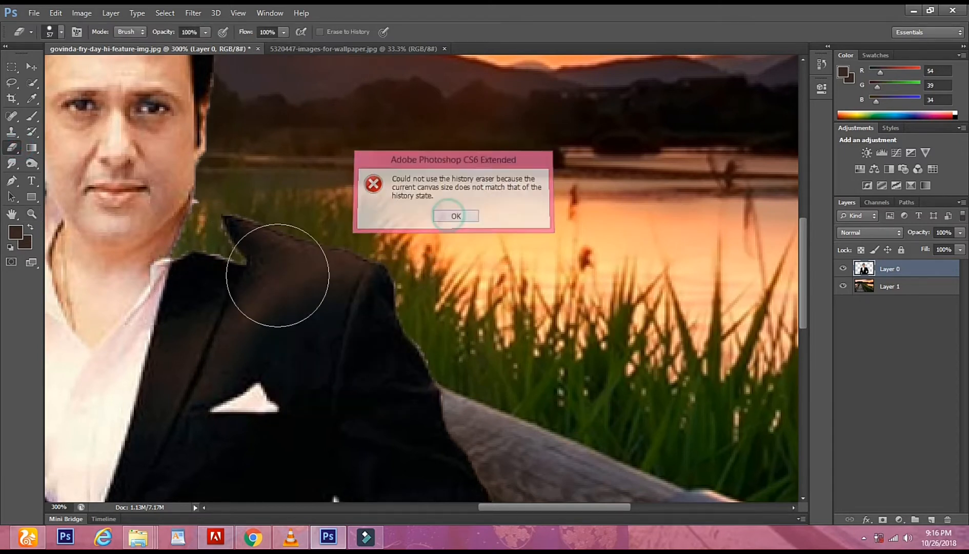
pyautogui.click(199, 264)
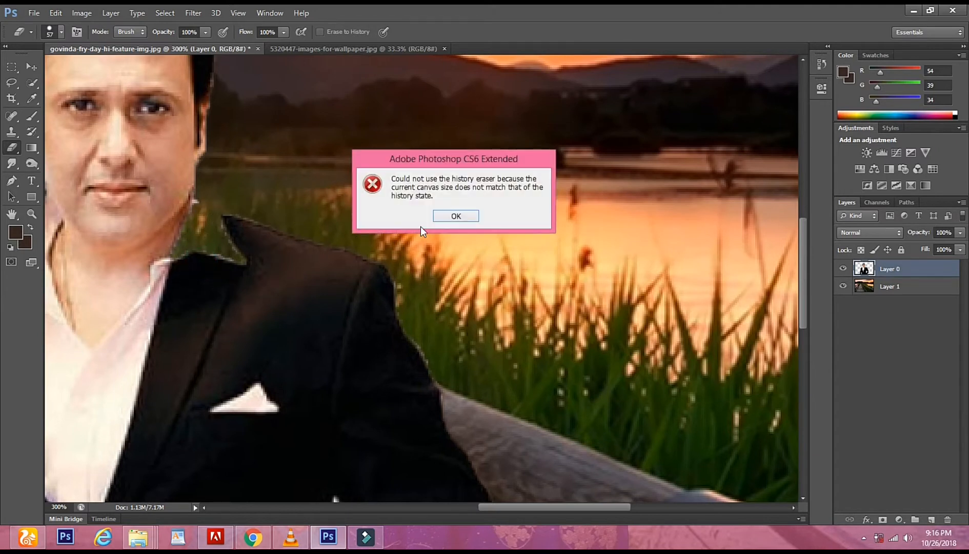
pyautogui.click(443, 211)
# Step: Select the boardwalk background layer, Layer 1, for work on the gap between the man's neck and the jacket lapel
pyautogui.click(31, 214)
pyautogui.keyDown('alt'); pyautogui.click(204, 253); pyautogui.keyUp('alt')
pyautogui.keyDown('alt'); pyautogui.click(203, 253); pyautogui.keyUp('alt')
pyautogui.keyDown('alt'); pyautogui.click(203, 254); pyautogui.keyUp('alt')
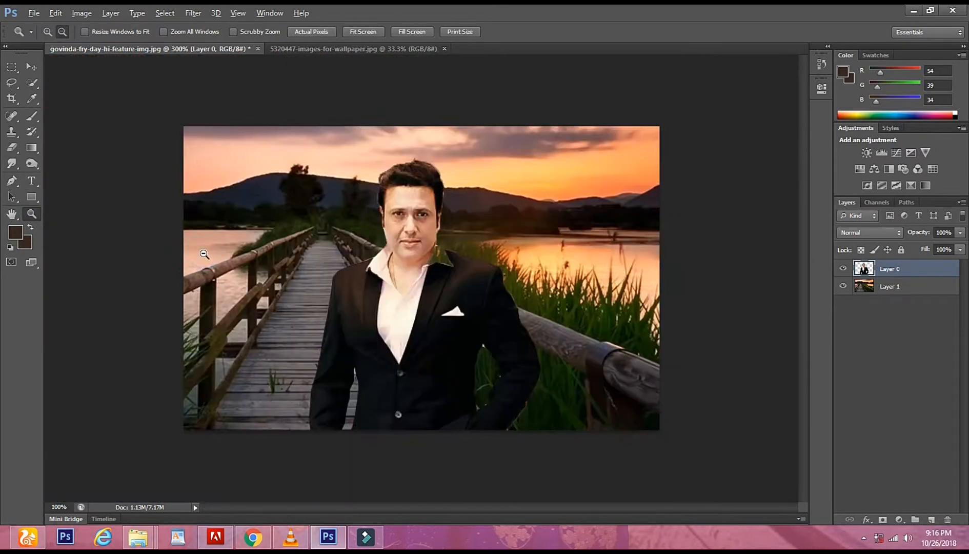
pyautogui.keyDown('alt'); pyautogui.click(204, 253); pyautogui.keyUp('alt')
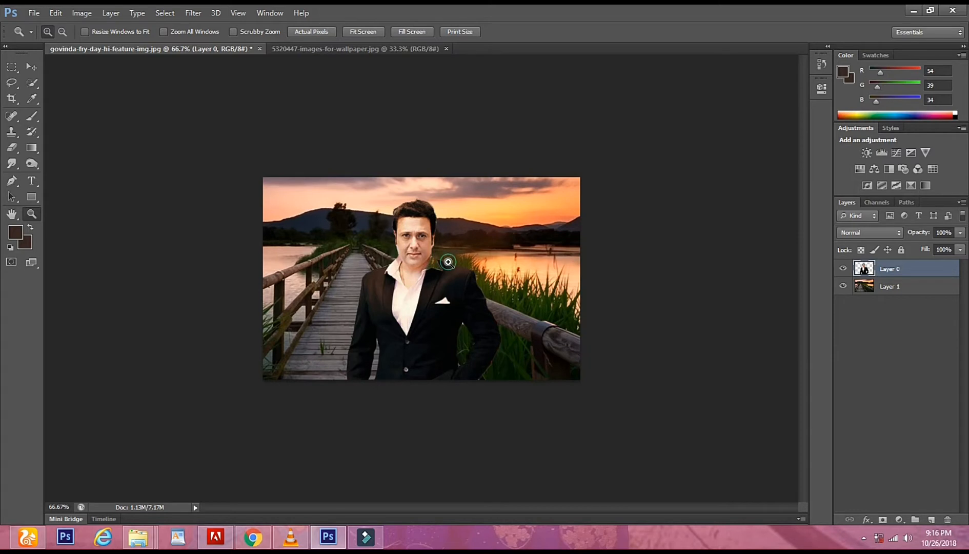
pyautogui.click(447, 262)
pyautogui.click(447, 262)
pyautogui.click(444, 259)
pyautogui.click(423, 218)
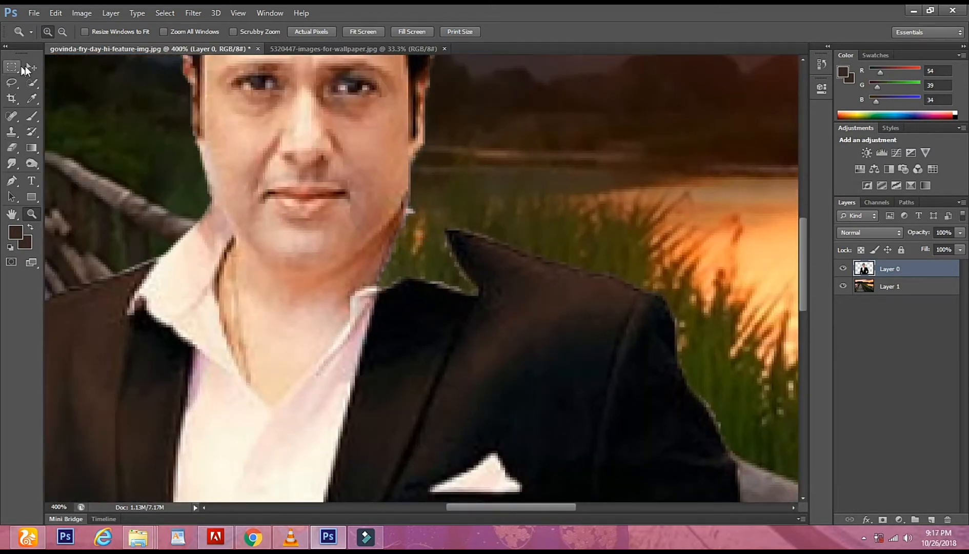
pyautogui.click(27, 68)
pyautogui.rightClick(484, 142)
pyautogui.click(533, 146)
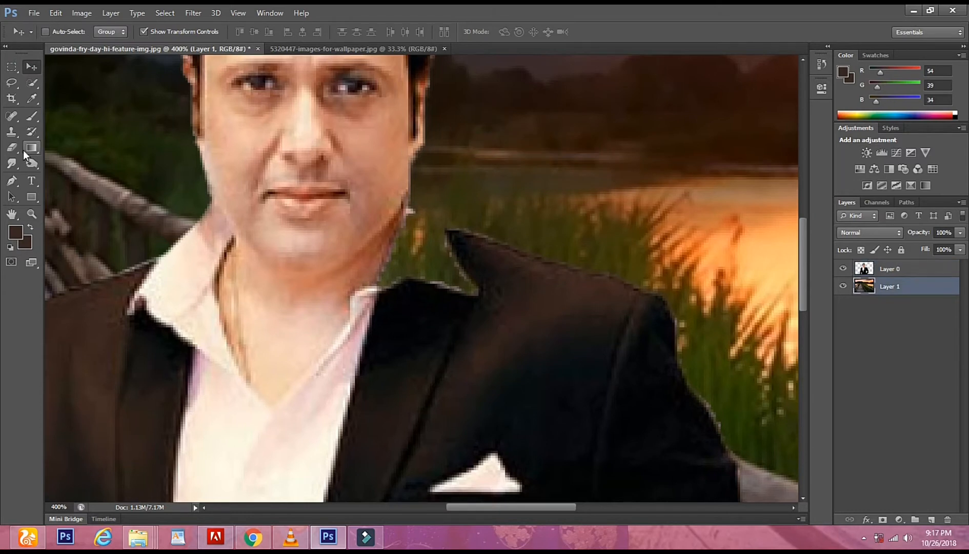
# Step: Set the foreground colour to the shirt's near-white, RGB 252, 244, 241
pyautogui.click(15, 236)
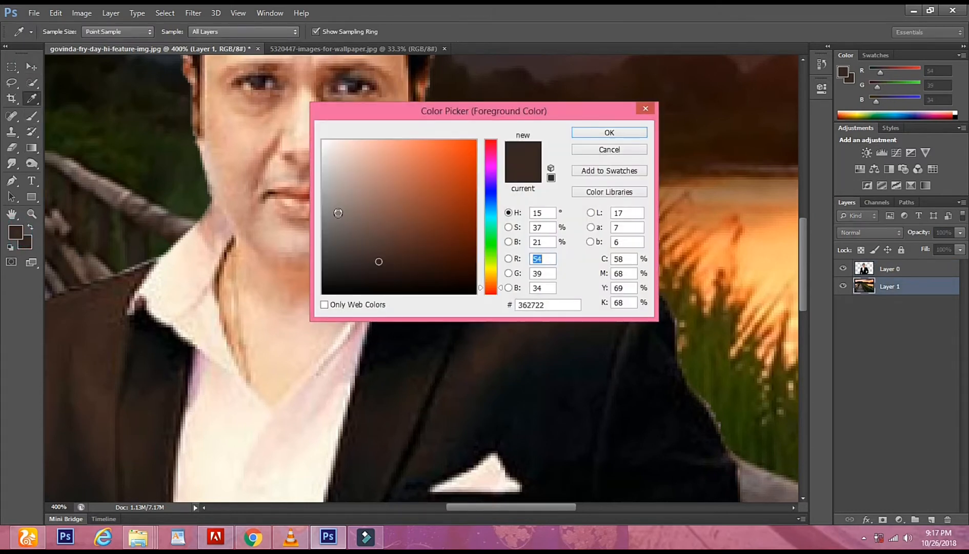
pyautogui.click(334, 183)
pyautogui.click(595, 130)
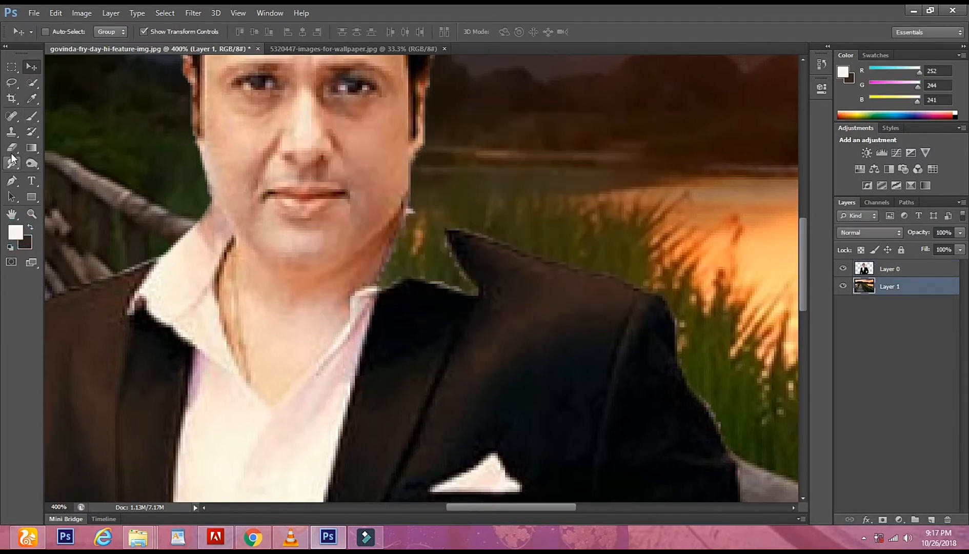
# Step: Paint the gap between the neck and lapel near-white as a shirt collar, using the Brush Tool at 46 px and 21 px
pyautogui.click(31, 116)
pyautogui.rightClick(495, 293)
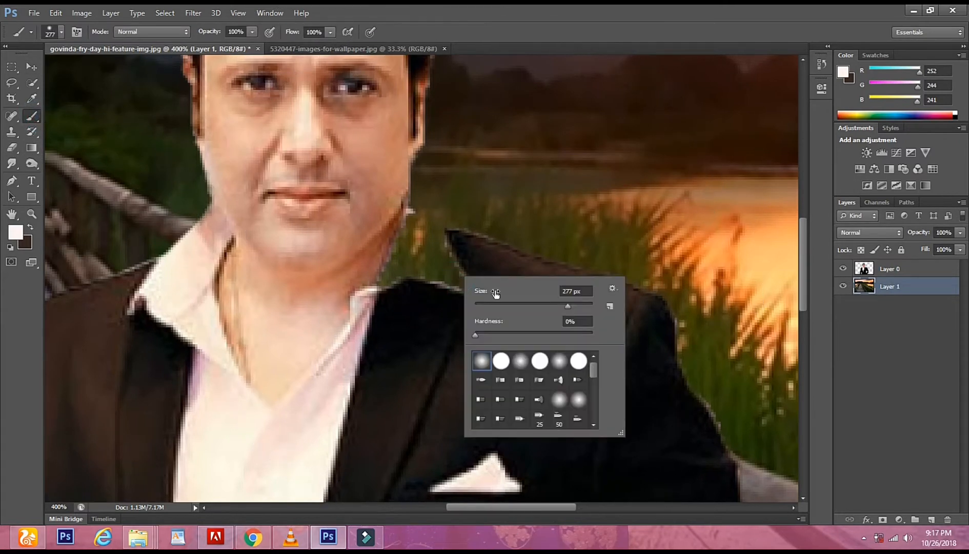
pyautogui.click(502, 303)
pyautogui.click(407, 272)
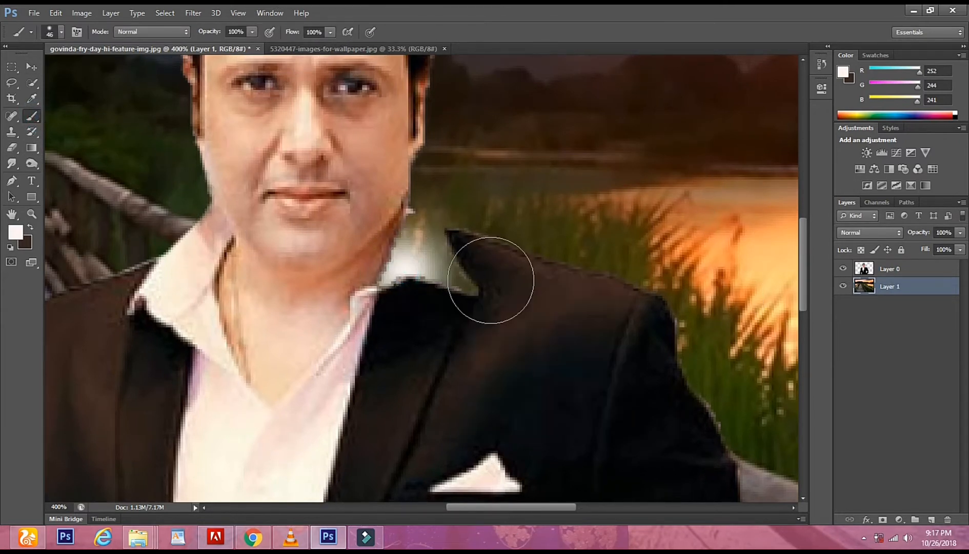
pyautogui.rightClick(491, 278)
pyautogui.moveTo(458, 285)
pyautogui.mouseDown()
pyautogui.moveTo(400, 231)
pyautogui.moveTo(436, 242)
pyautogui.mouseUp()
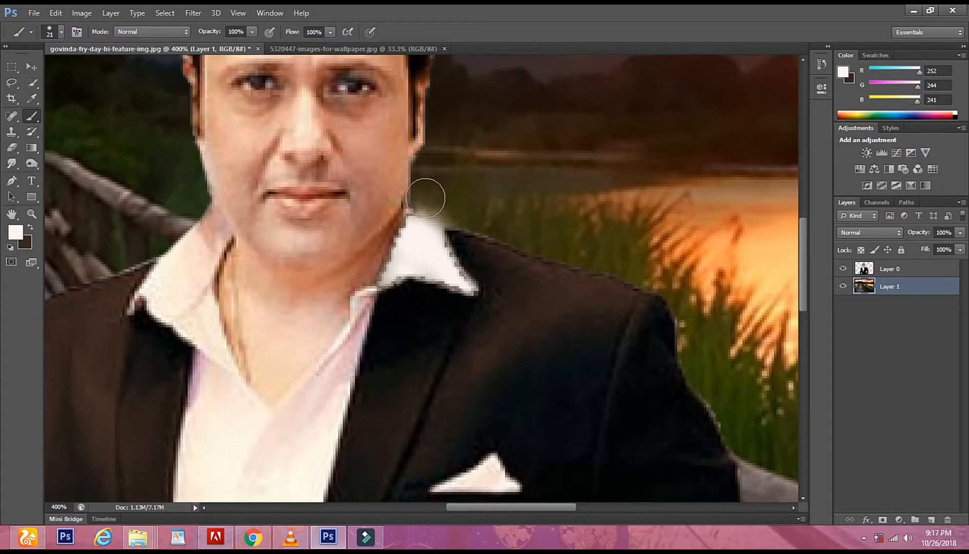
# Step: Set the Eraser Tool size to 13 px
pyautogui.click(11, 148)
pyautogui.rightClick(629, 230)
pyautogui.moveTo(654, 258); pyautogui.dragTo(651, 260)
# Step: Try erasing the white paint spill above the new collar on Layer 1, and undo the erasure
pyautogui.click(454, 215)
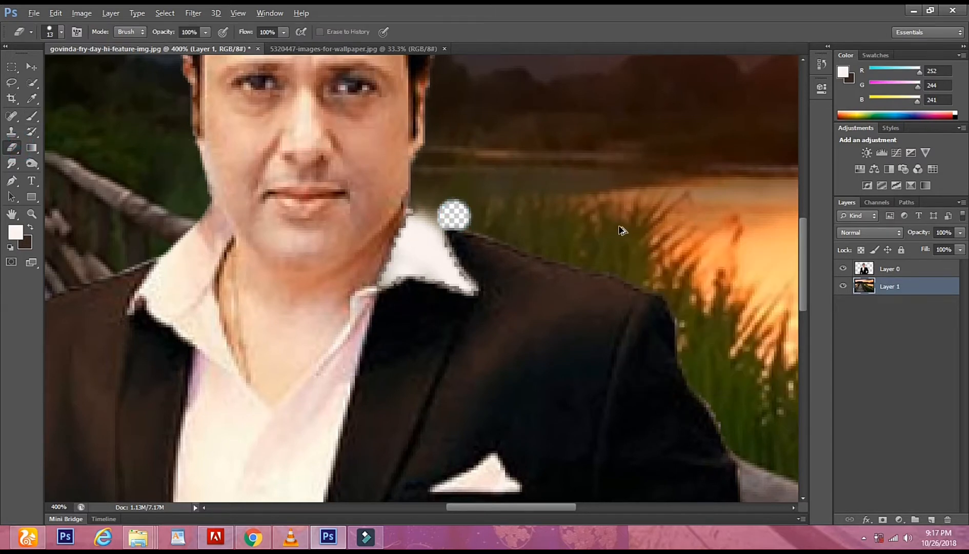
pyautogui.hotkey('ctrl', 'z')
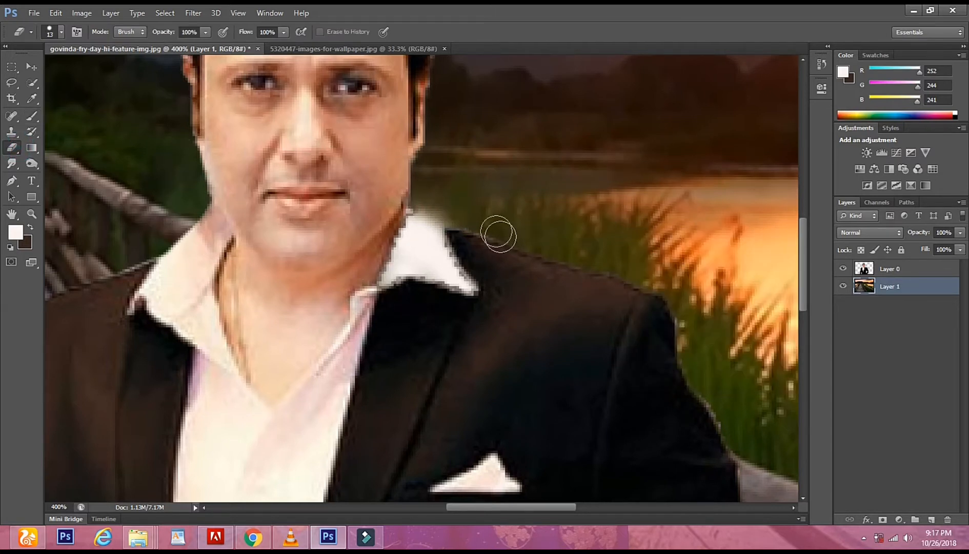
pyautogui.click(16, 163)
# Step: Darken the painted white collar beside the neck with the Burn Tool at a 53 px brush size
pyautogui.click(30, 215)
pyautogui.keyDown('alt'); pyautogui.click(370, 293); pyautogui.keyUp('alt')
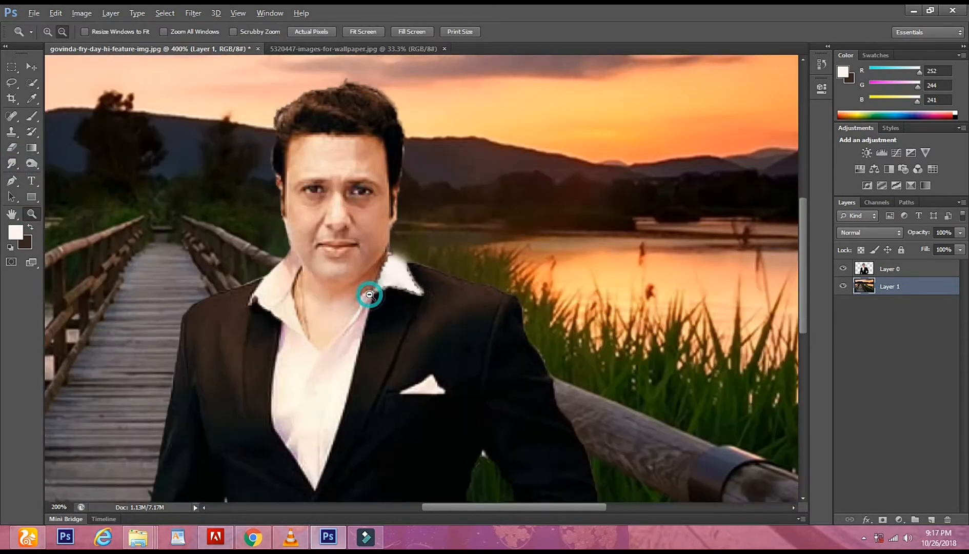
pyautogui.keyDown('alt'); pyautogui.click(370, 295); pyautogui.keyUp('alt')
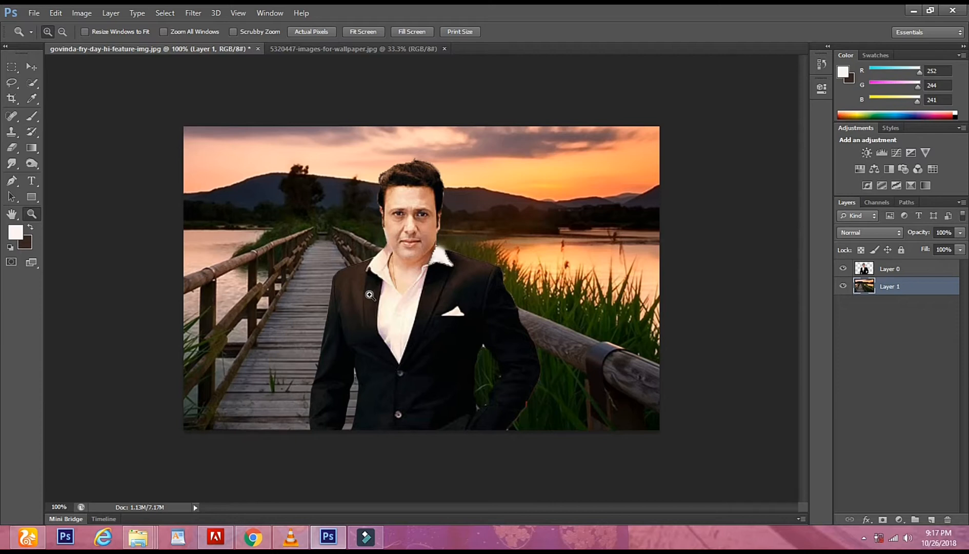
pyautogui.click(476, 260)
pyautogui.click(476, 260)
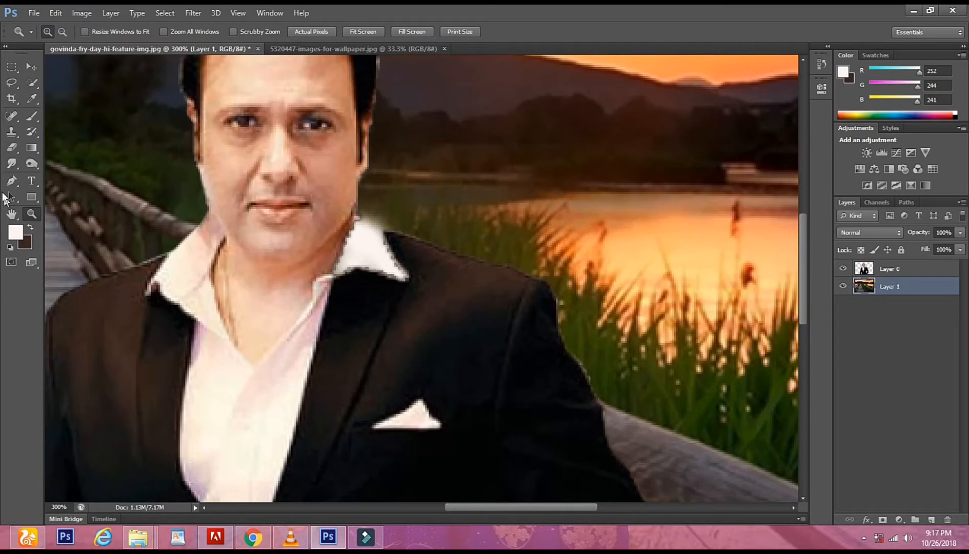
pyautogui.click(30, 164)
pyautogui.rightClick(413, 288)
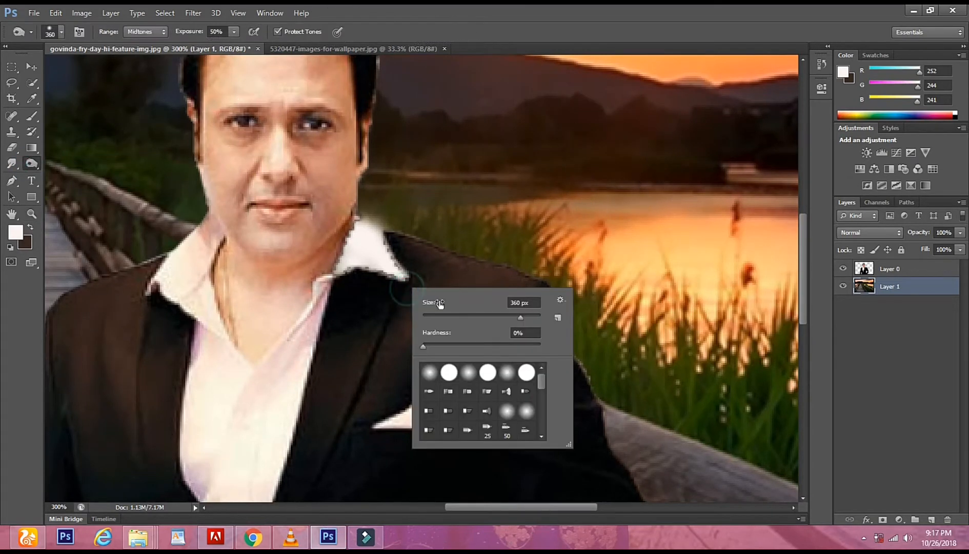
pyautogui.click(453, 317)
pyautogui.click(369, 250)
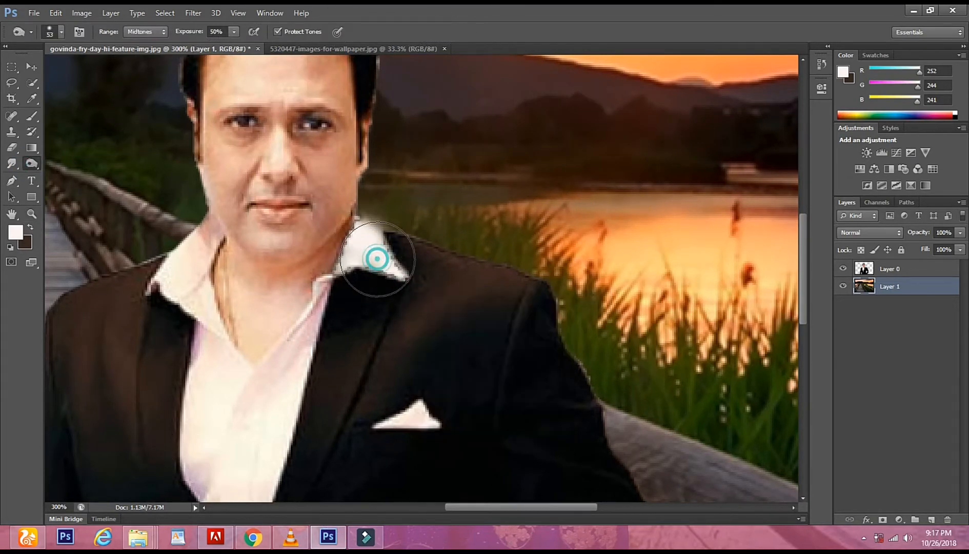
pyautogui.moveTo(378, 260)
pyautogui.mouseDown()
pyautogui.moveTo(361, 240)
pyautogui.moveTo(372, 253)
pyautogui.moveTo(361, 259)
pyautogui.moveTo(368, 233)
pyautogui.moveTo(382, 263)
pyautogui.moveTo(359, 243)
pyautogui.moveTo(380, 255)
pyautogui.mouseUp()
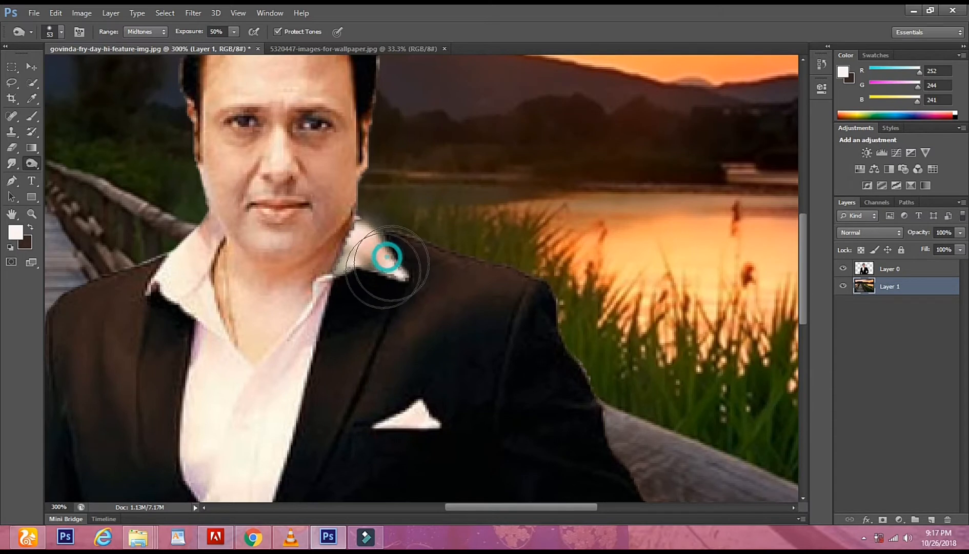
# Step: Check the whole composite, focus on the man's hair at 500%, and activate the Eraser Tool
pyautogui.click(31, 214)
pyautogui.keyDown('alt'); pyautogui.click(330, 323); pyautogui.keyUp('alt')
pyautogui.keyDown('alt'); pyautogui.click(331, 324); pyautogui.keyUp('alt')
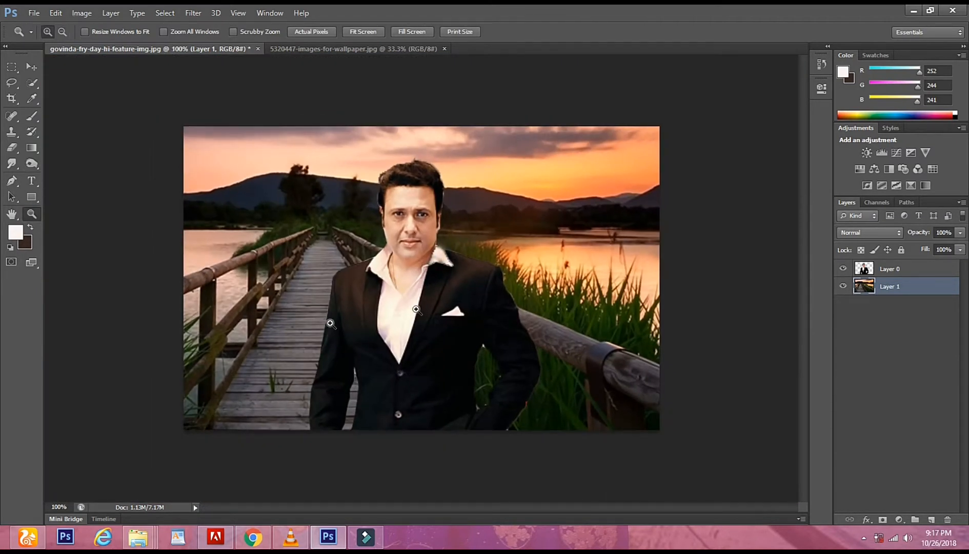
pyautogui.moveTo(386, 189); pyautogui.dragTo(449, 266)
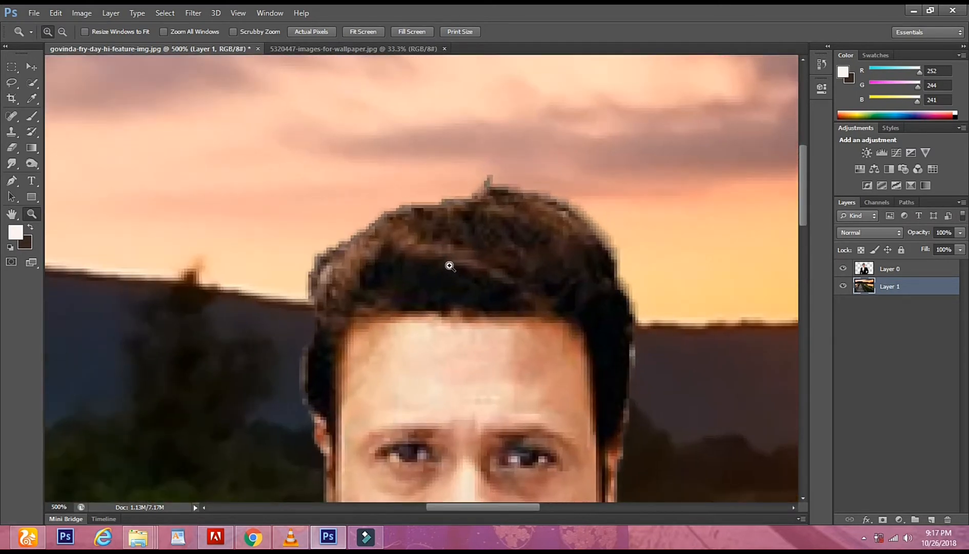
pyautogui.click(14, 148)
pyautogui.click(863, 538)
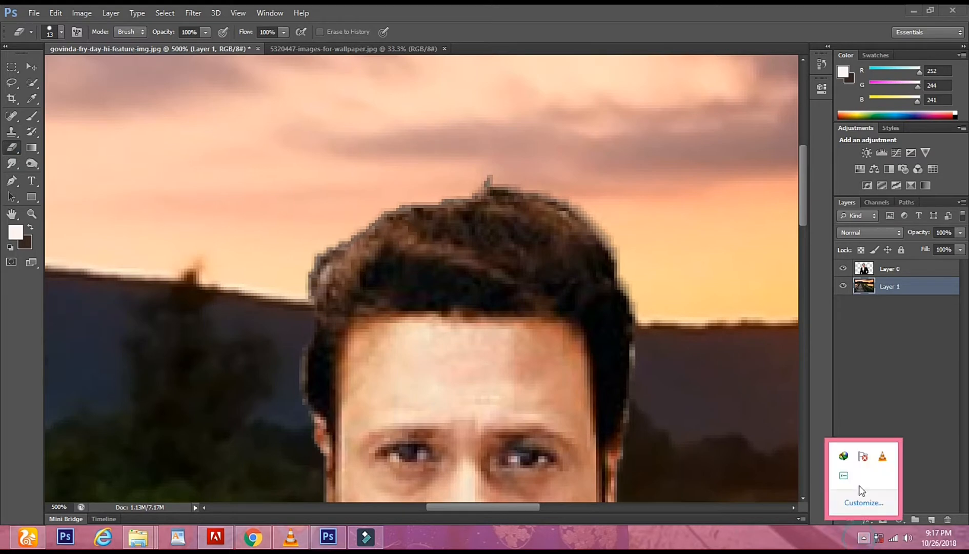
pyautogui.rightClick(849, 476)
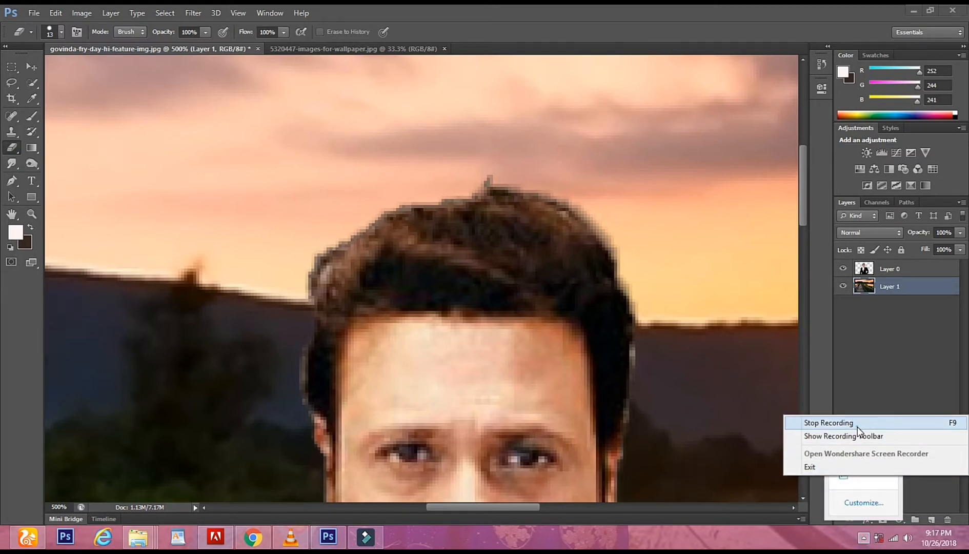
pyautogui.click(857, 426)
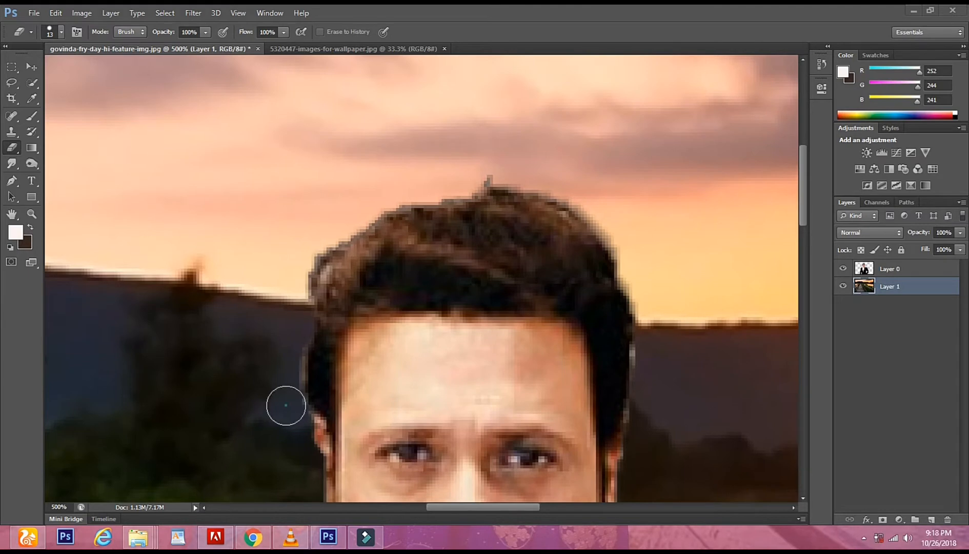
pyautogui.click(282, 362)
pyautogui.hotkey('ctrl', 'z')
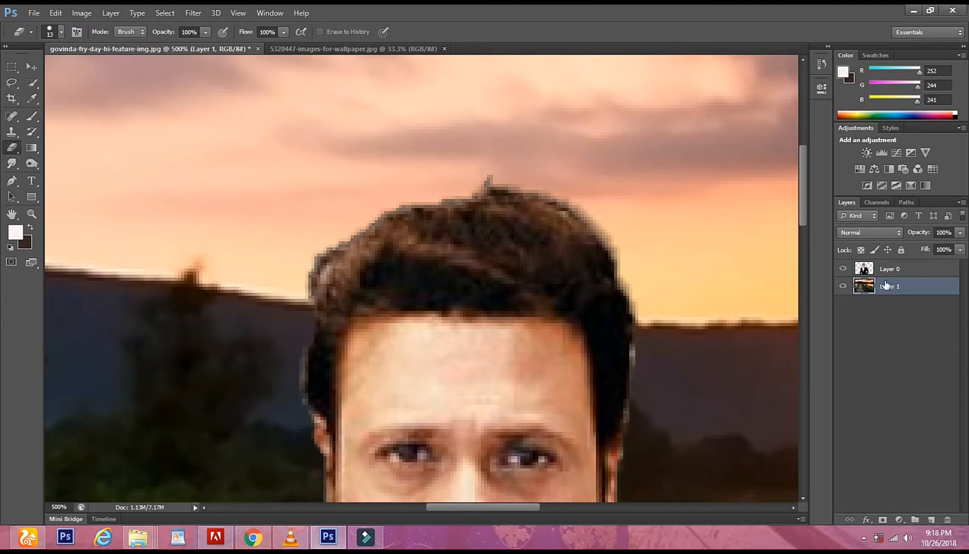
# Step: Erase the light fringe and stray tufts around the hair outline from ear to ear on the man's layer, Layer 0
pyautogui.click(887, 268)
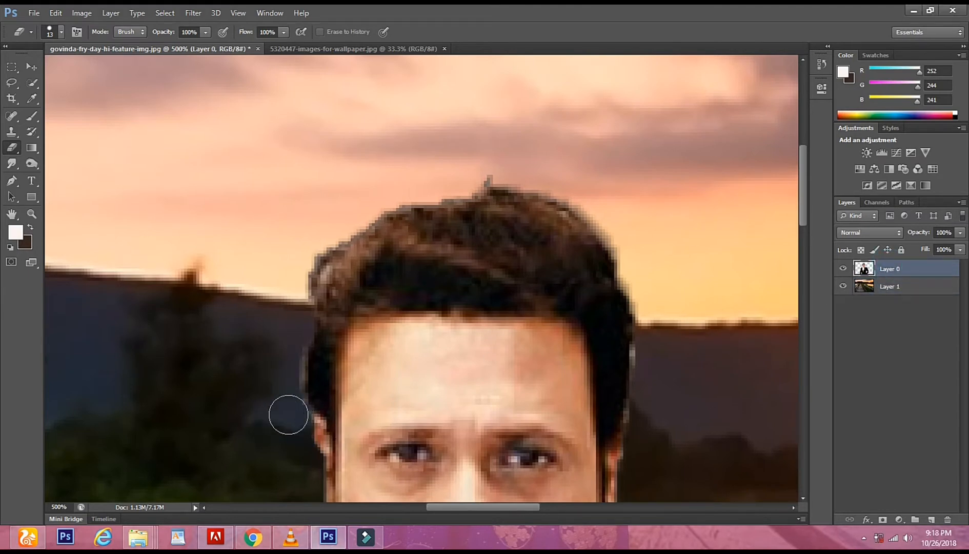
pyautogui.click(285, 377)
pyautogui.click(296, 340)
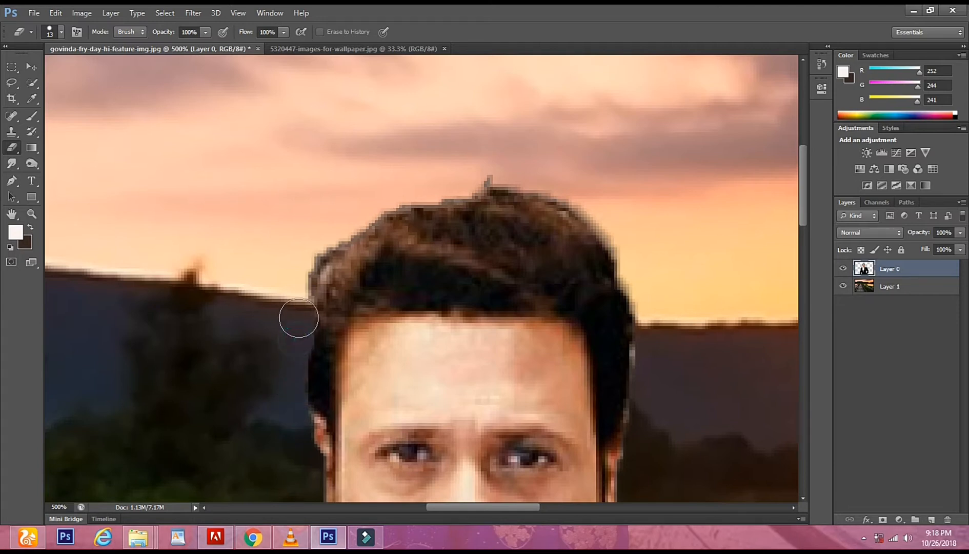
pyautogui.click(318, 238)
pyautogui.click(361, 212)
pyautogui.click(401, 194)
pyautogui.click(445, 186)
pyautogui.click(491, 179)
pyautogui.click(520, 181)
pyautogui.click(563, 191)
pyautogui.click(616, 229)
pyautogui.click(647, 338)
pyautogui.click(641, 392)
pyautogui.click(636, 432)
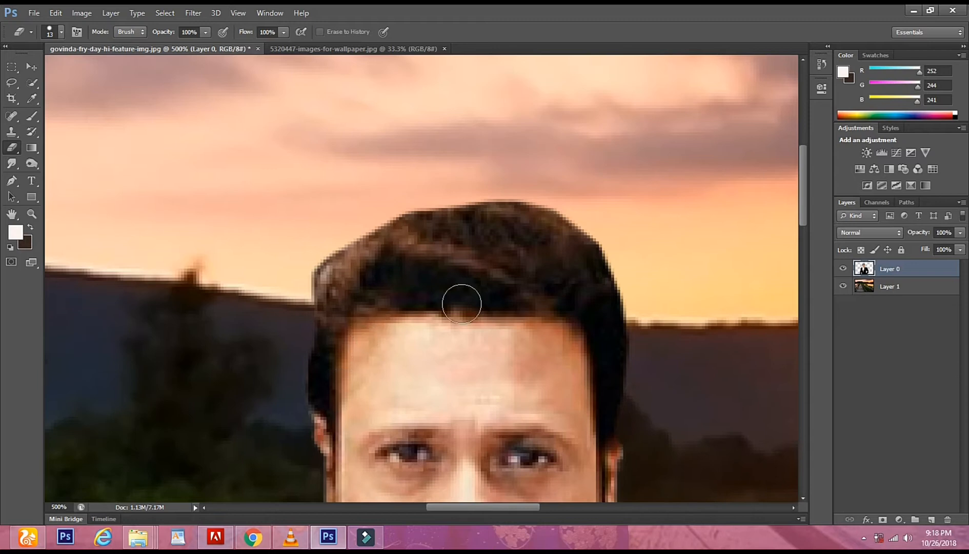
# Step: Set the Smudge Tool to the 24 px spatter-shaped brush tip for the hair edge
pyautogui.click(11, 163)
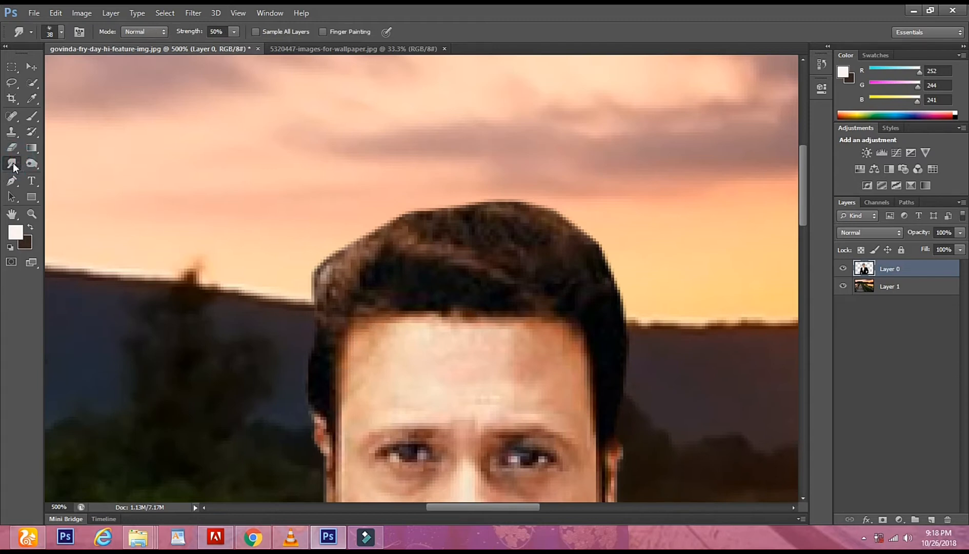
pyautogui.rightClick(13, 165)
pyautogui.click(64, 184)
pyautogui.rightClick(322, 244)
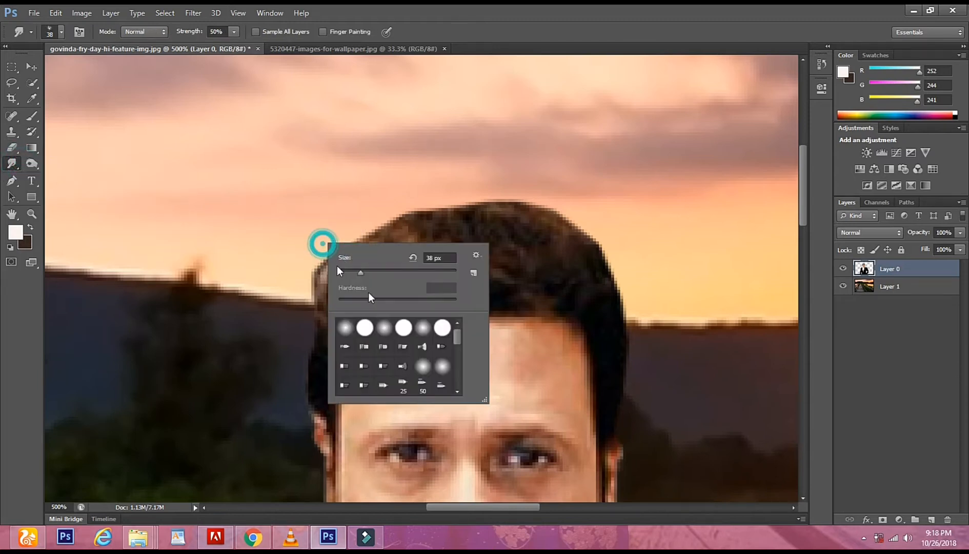
pyautogui.scroll(-5, 461, 380)
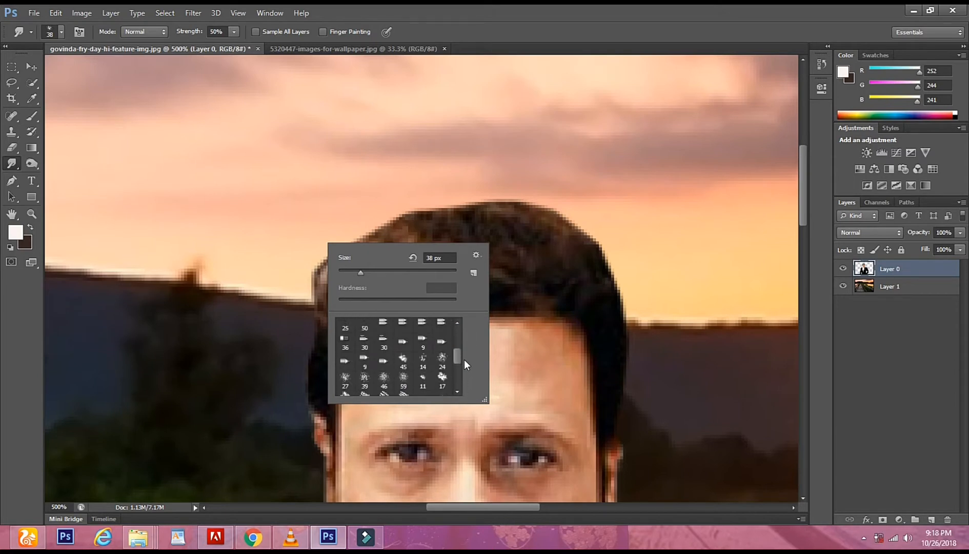
pyautogui.click(442, 359)
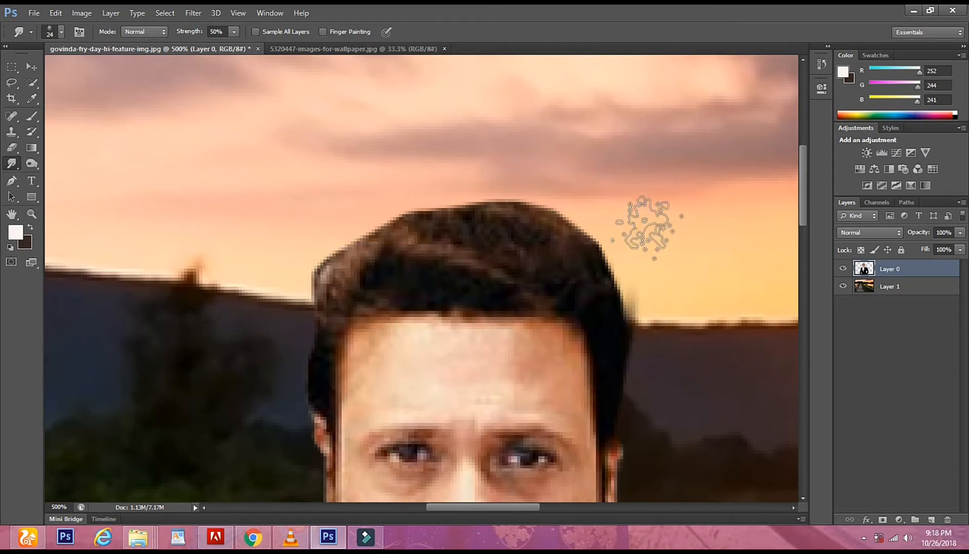
# Step: Smudge the man's hair outline outward into soft strands, from above one ear over the crown to the opposite temple
pyautogui.moveTo(623, 301); pyautogui.dragTo(623, 172)
pyautogui.moveTo(601, 256); pyautogui.dragTo(578, 162)
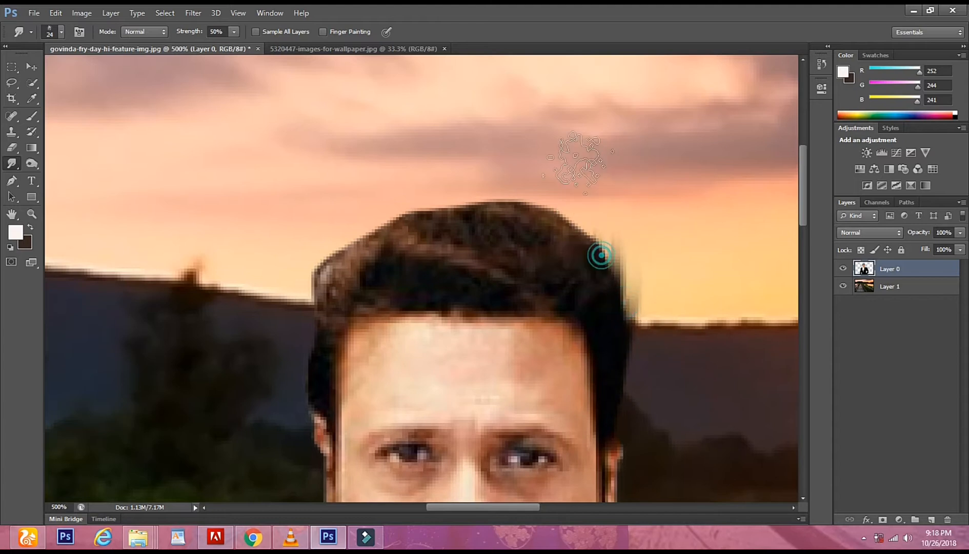
pyautogui.moveTo(573, 234); pyautogui.dragTo(526, 139)
pyautogui.moveTo(562, 214); pyautogui.dragTo(528, 175)
pyautogui.moveTo(526, 211); pyautogui.dragTo(461, 162)
pyautogui.moveTo(479, 212); pyautogui.dragTo(432, 184)
pyautogui.moveTo(575, 234); pyautogui.dragTo(530, 165)
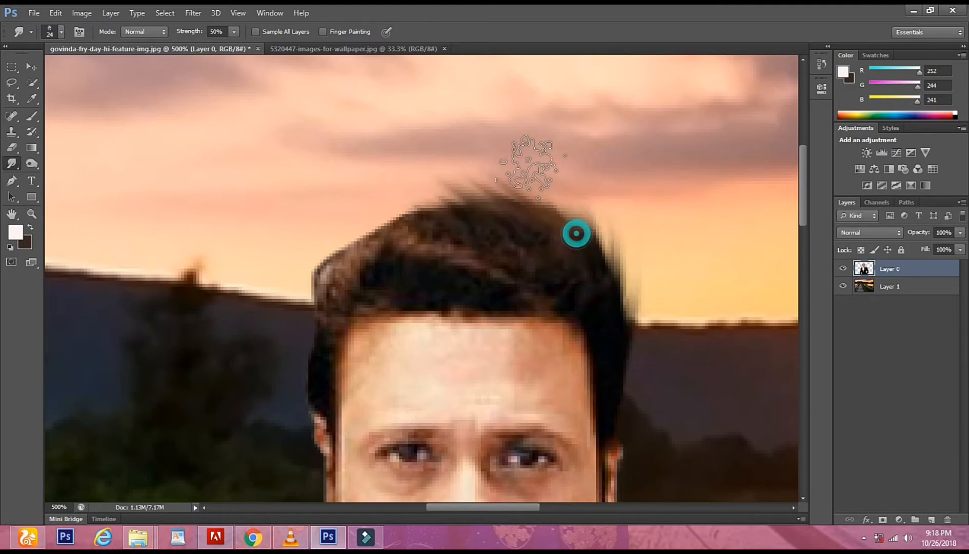
pyautogui.rightClick(588, 237)
pyautogui.moveTo(580, 234)
pyautogui.mouseDown()
pyautogui.moveTo(398, 185)
pyautogui.moveTo(436, 216)
pyautogui.moveTo(374, 212)
pyautogui.moveTo(402, 230)
pyautogui.moveTo(347, 221)
pyautogui.moveTo(342, 230)
pyautogui.moveTo(396, 256)
pyautogui.moveTo(332, 244)
pyautogui.moveTo(342, 281)
pyautogui.moveTo(354, 275)
pyautogui.moveTo(323, 278)
pyautogui.moveTo(335, 292)
pyautogui.moveTo(324, 303)
pyautogui.moveTo(338, 314)
pyautogui.moveTo(310, 355)
pyautogui.mouseUp()
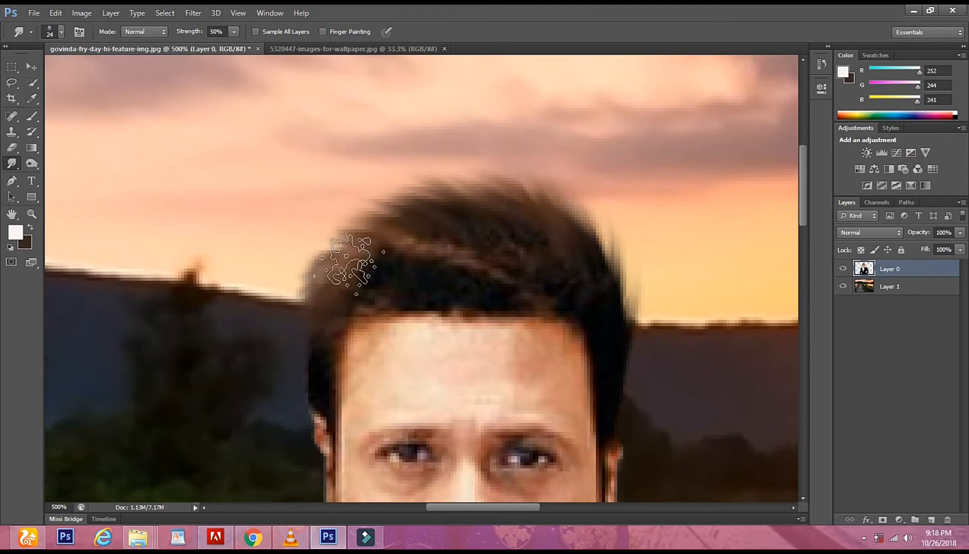
# Step: Smudge the hair edge a second time, pulling longer wisps up and sideways across the crown and temple
pyautogui.moveTo(618, 282); pyautogui.dragTo(582, 169)
pyautogui.moveTo(588, 238); pyautogui.dragTo(463, 126)
pyautogui.moveTo(533, 203); pyautogui.dragTo(455, 163)
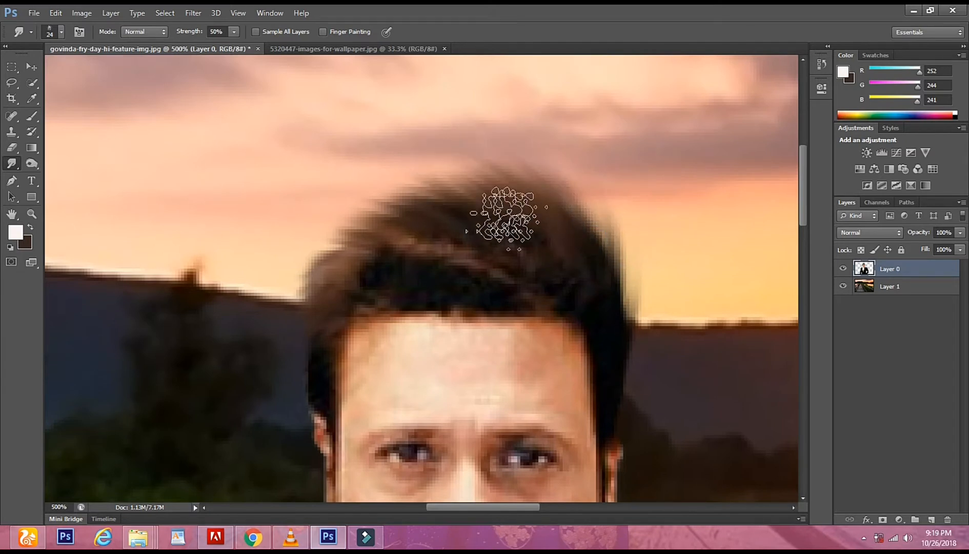
pyautogui.moveTo(493, 216); pyautogui.dragTo(408, 158)
pyautogui.moveTo(454, 228); pyautogui.dragTo(359, 205)
pyautogui.moveTo(405, 247)
pyautogui.mouseDown()
pyautogui.moveTo(363, 234)
pyautogui.moveTo(326, 237)
pyautogui.mouseUp()
pyautogui.click(31, 214)
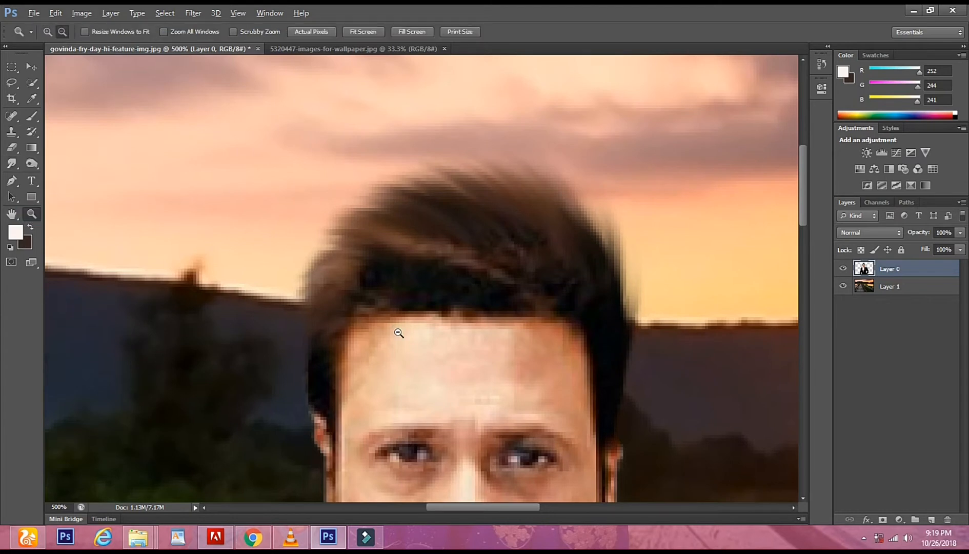
pyautogui.keyDown('alt'); pyautogui.click(396, 331); pyautogui.keyUp('alt')
pyautogui.keyDown('alt'); pyautogui.click(402, 330); pyautogui.keyUp('alt')
pyautogui.keyDown('alt'); pyautogui.click(405, 332); pyautogui.keyUp('alt')
pyautogui.keyDown('alt'); pyautogui.click(405, 333); pyautogui.keyUp('alt')
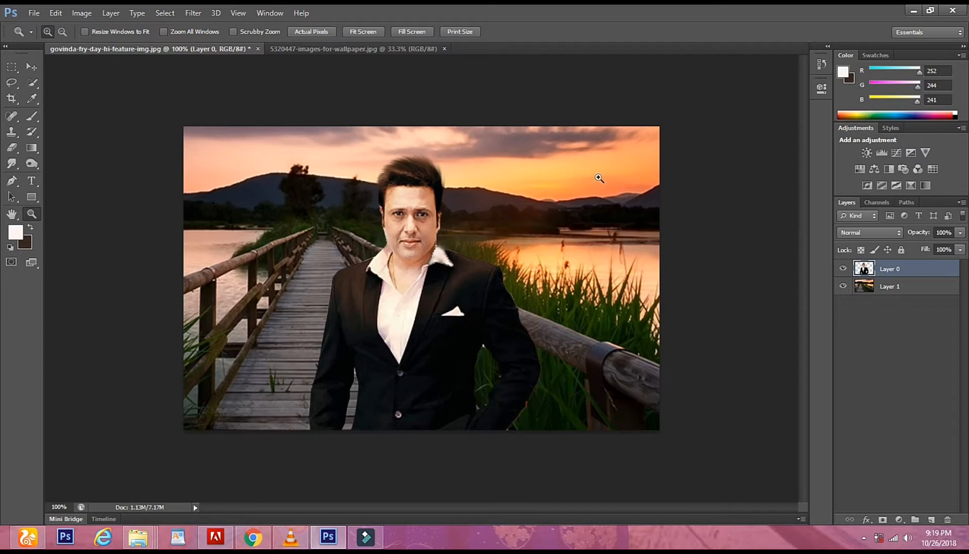
# Step: Darken the smudged hair across the crown and sides with the Burn Tool at 53 px, Midtones range and 50% exposure
pyautogui.click(15, 163)
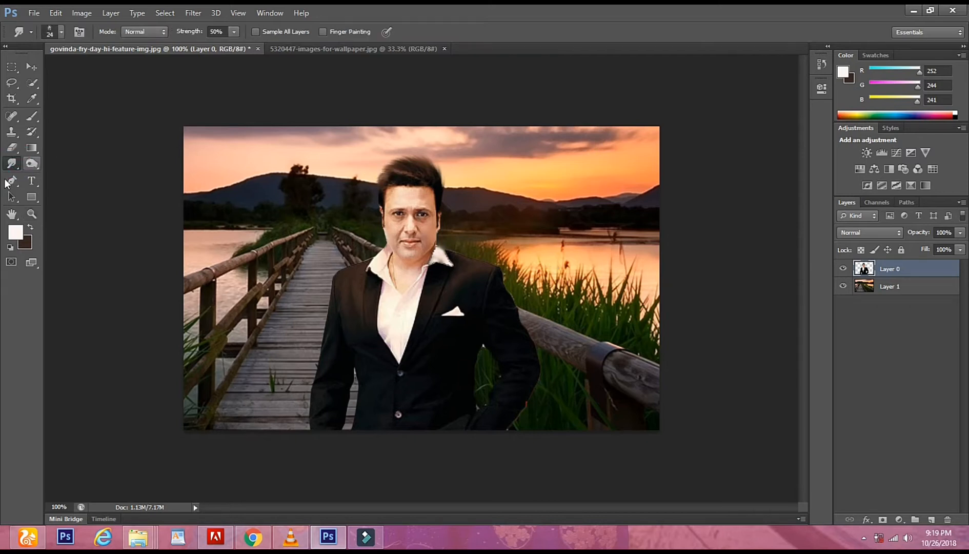
pyautogui.click(31, 214)
pyautogui.click(390, 168)
pyautogui.click(389, 143)
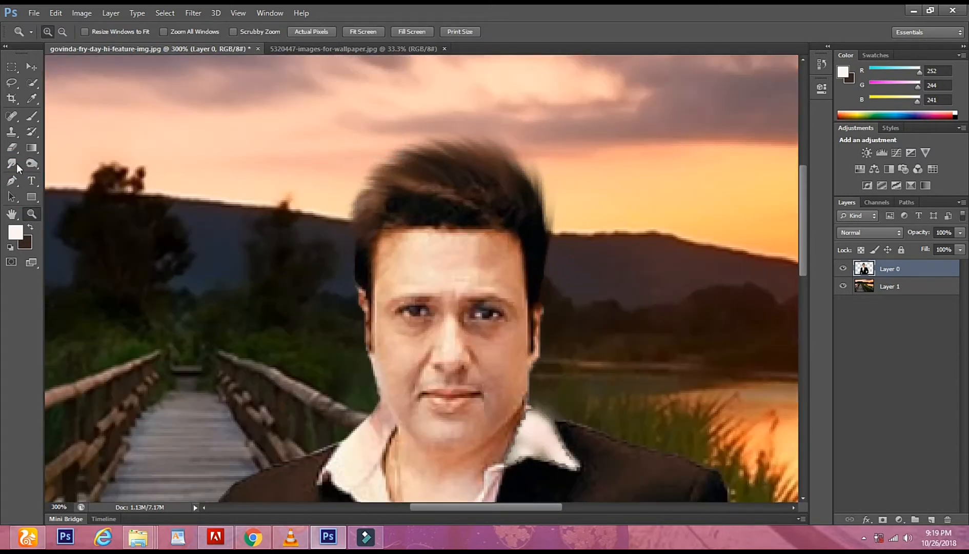
pyautogui.click(32, 163)
pyautogui.click(456, 162)
pyautogui.click(506, 174)
pyautogui.click(388, 193)
pyautogui.click(368, 211)
pyautogui.click(465, 177)
pyautogui.click(482, 204)
pyautogui.click(370, 180)
pyautogui.click(465, 151)
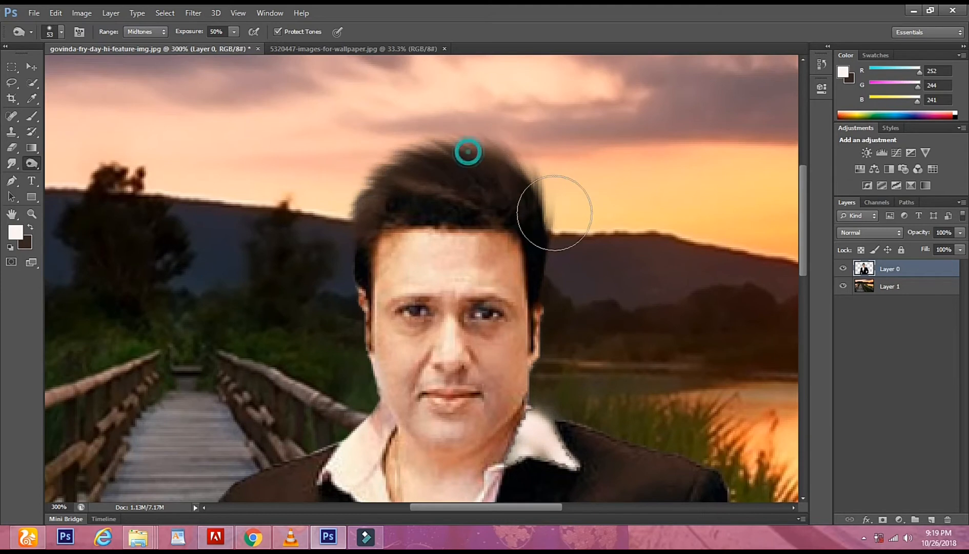
# Step: Select the entire image area with the Rectangular Marquee Tool and make the background layer, Layer 1, active
pyautogui.scroll(-4, 546, 360)
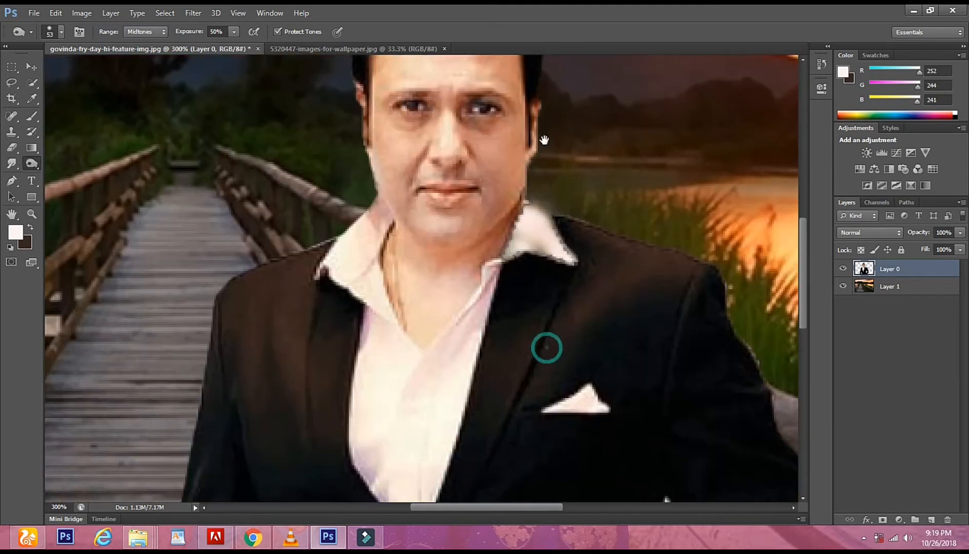
pyautogui.click(32, 213)
pyautogui.keyDown('alt'); pyautogui.click(417, 281); pyautogui.keyUp('alt')
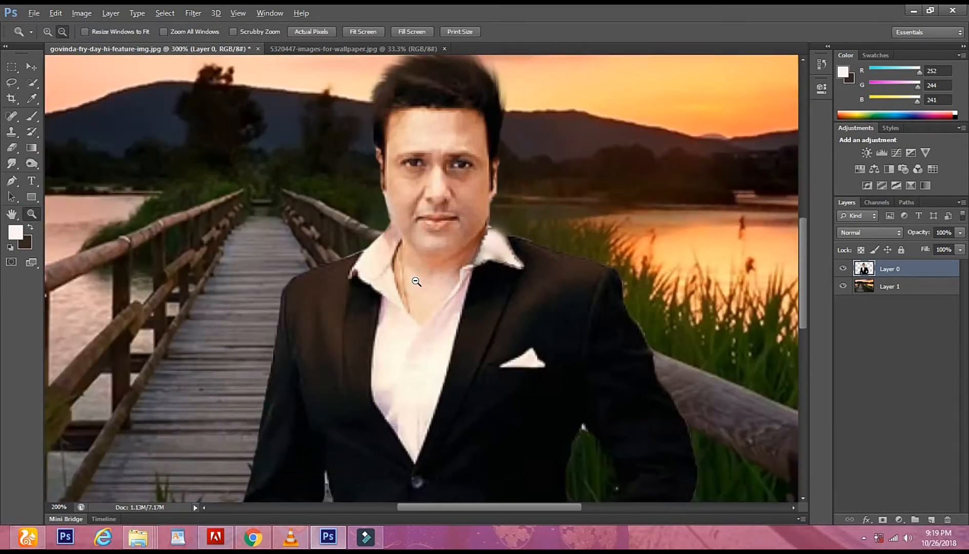
pyautogui.keyDown('alt'); pyautogui.click(416, 281); pyautogui.keyUp('alt')
pyautogui.keyDown('alt'); pyautogui.click(416, 282); pyautogui.keyUp('alt')
pyautogui.click(427, 258)
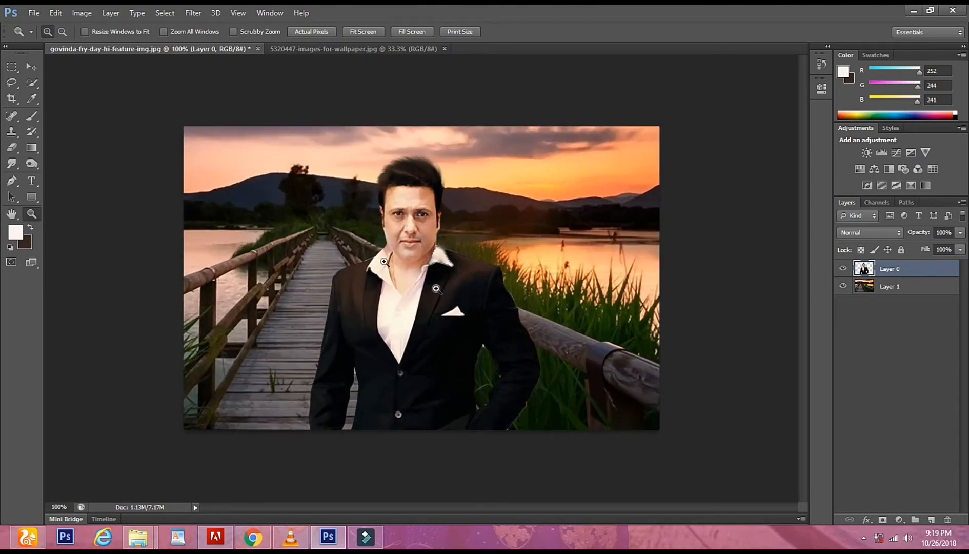
pyautogui.click(32, 67)
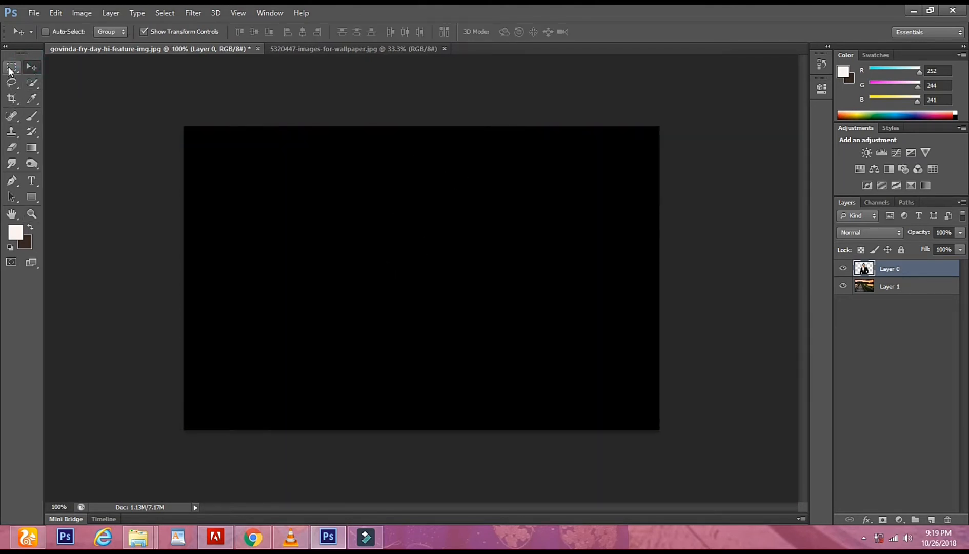
pyautogui.click(12, 67)
pyautogui.moveTo(183, 125); pyautogui.dragTo(807, 477)
pyautogui.click(875, 287)
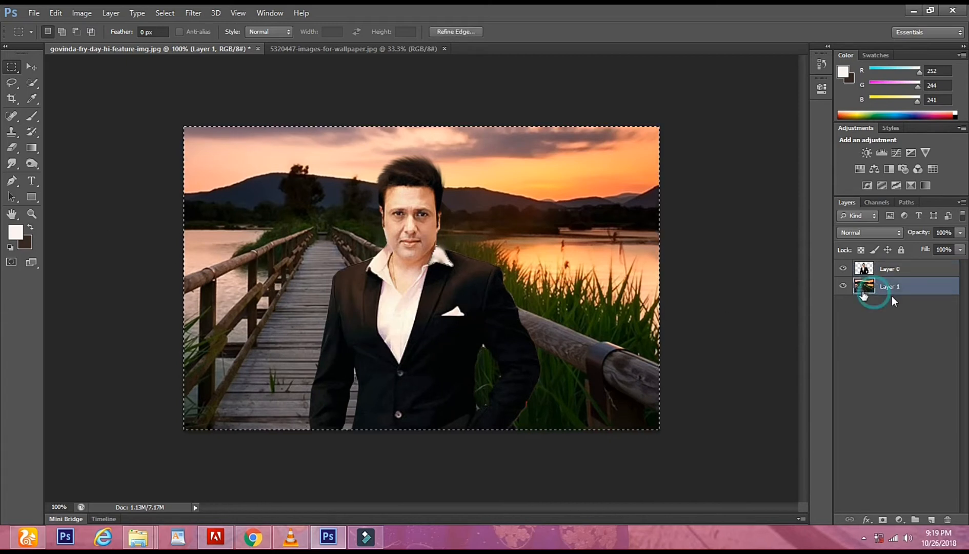
# Step: Apply a Gaussian Blur with a 2.1 pixel radius to the sunset boardwalk background and clear the selection
pyautogui.click(191, 13)
pyautogui.moveTo(292, 142)
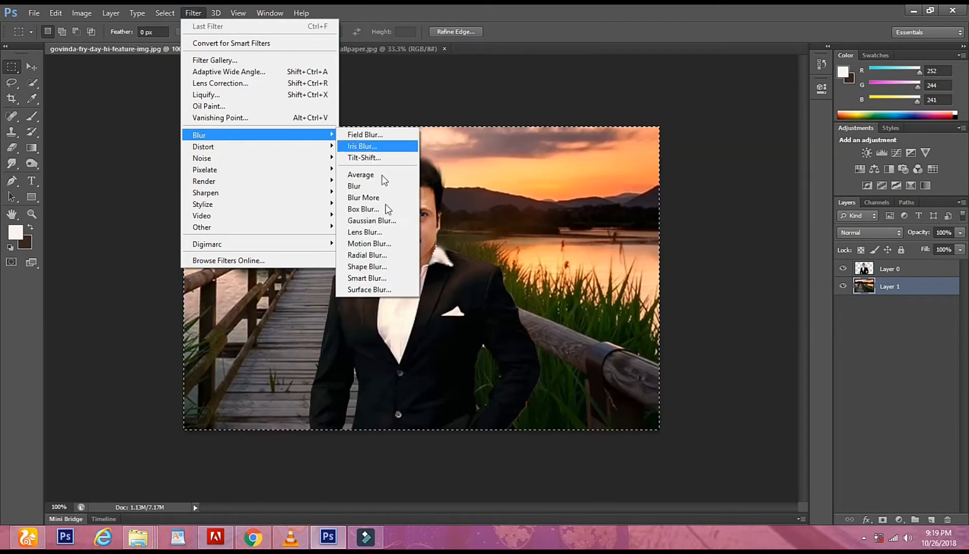
pyautogui.click(371, 221)
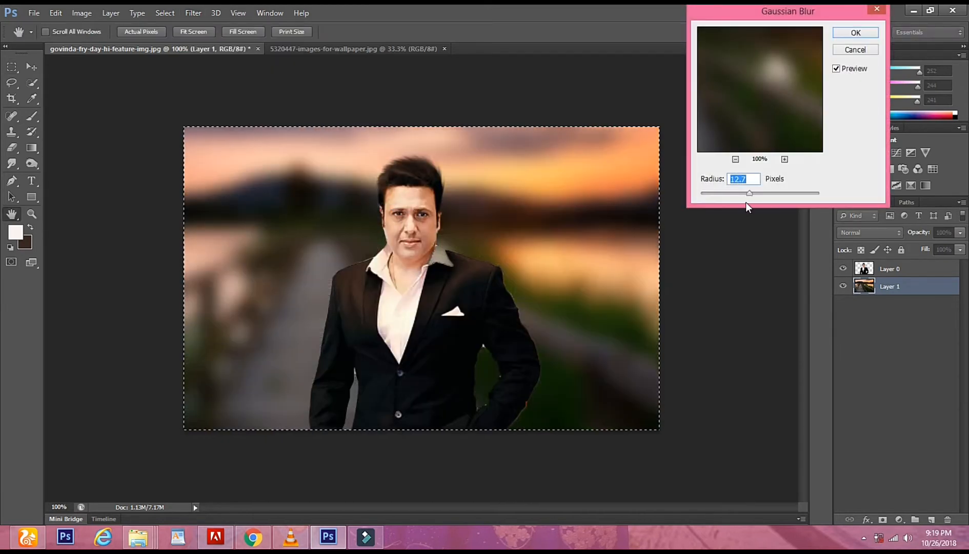
pyautogui.moveTo(757, 195); pyautogui.dragTo(719, 195)
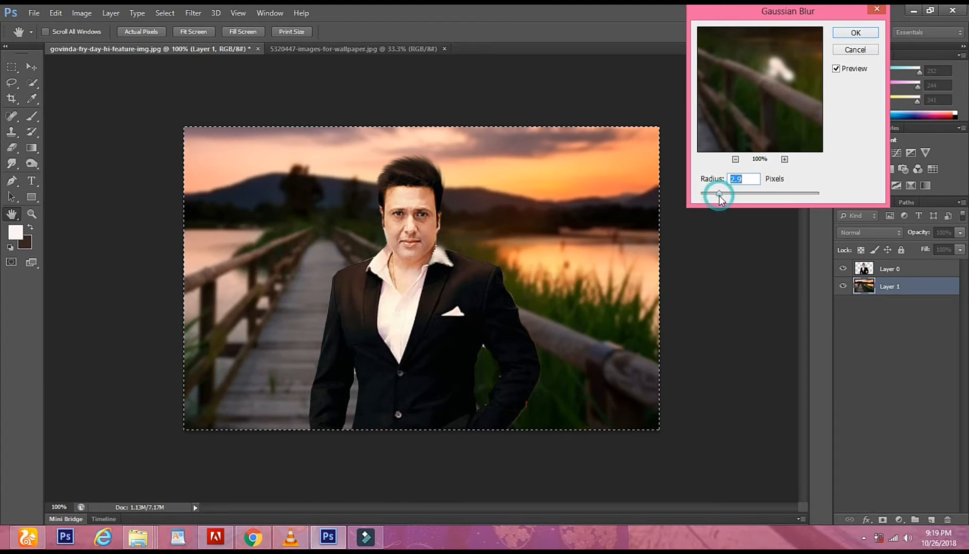
pyautogui.moveTo(714, 195); pyautogui.dragTo(713, 195)
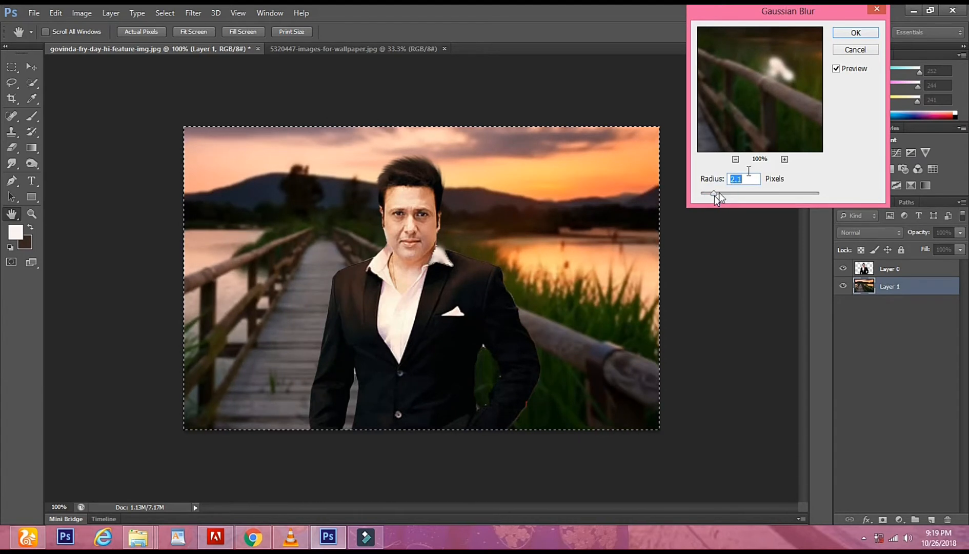
pyautogui.click(851, 37)
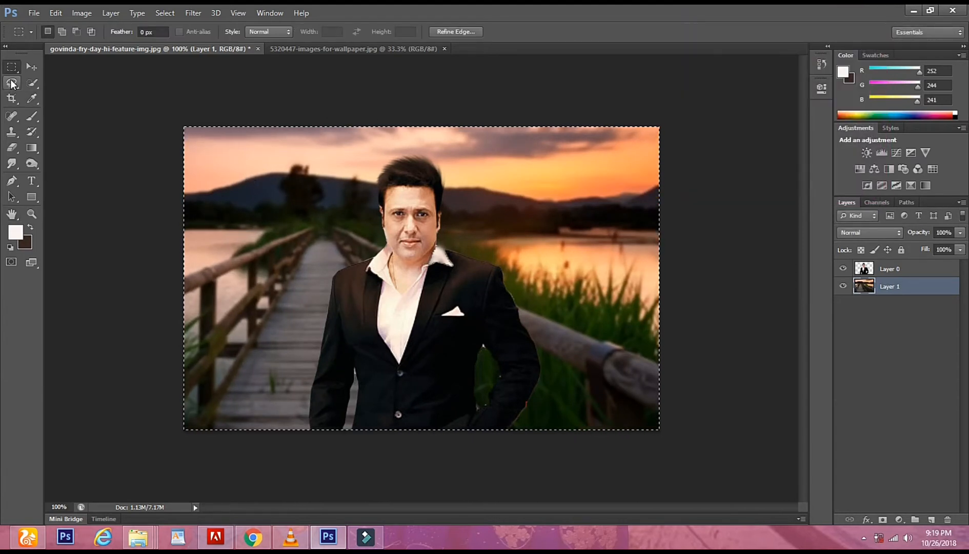
pyautogui.hotkey('ctrl', 'd')
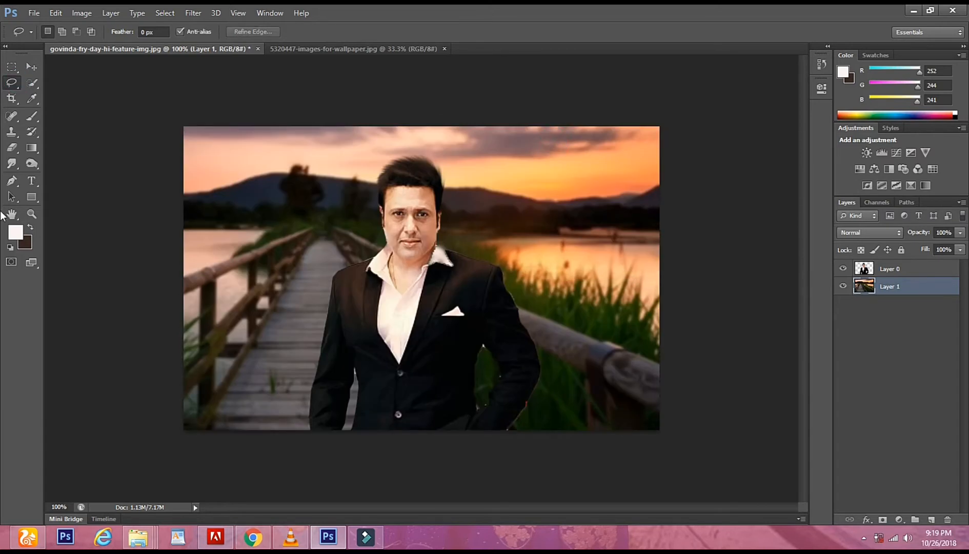
# Step: Erase the white specks around the gap between the arm and torso on Layer 0 with a 13 px eraser
pyautogui.click(12, 147)
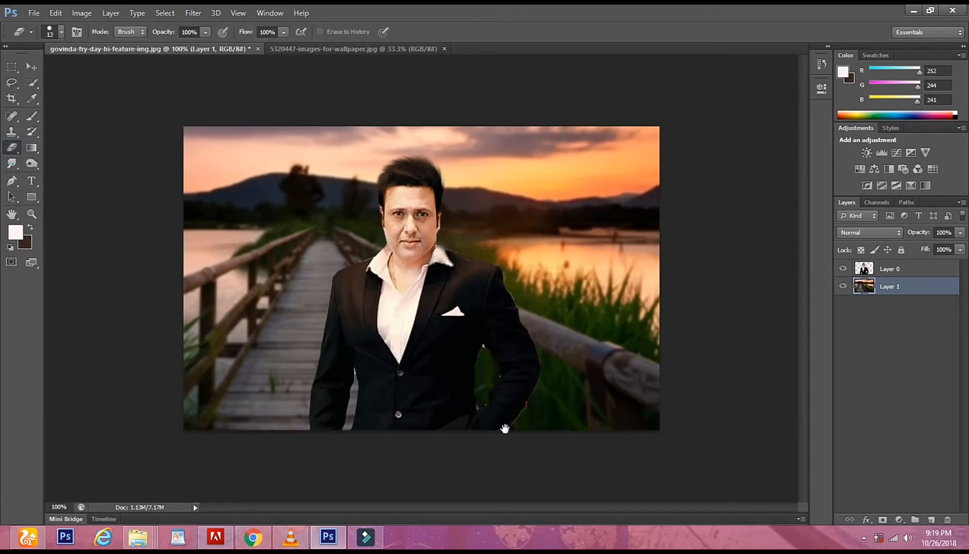
pyautogui.press('z')
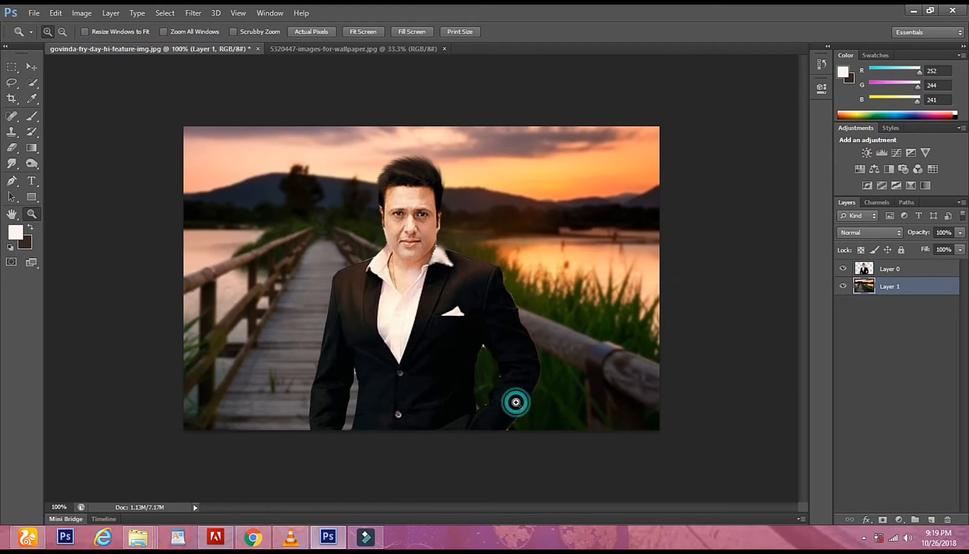
pyautogui.click(514, 401)
pyautogui.click(515, 402)
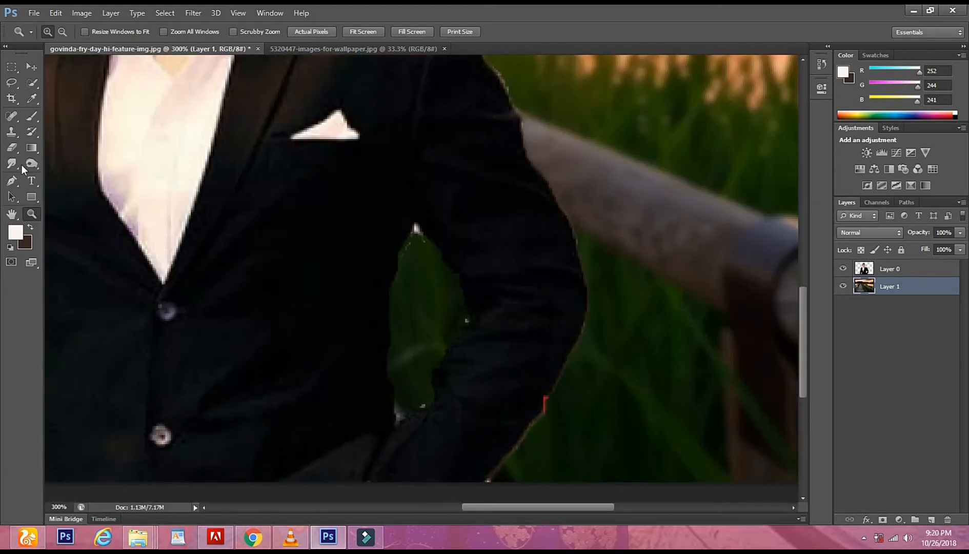
pyautogui.click(5, 151)
pyautogui.click(408, 264)
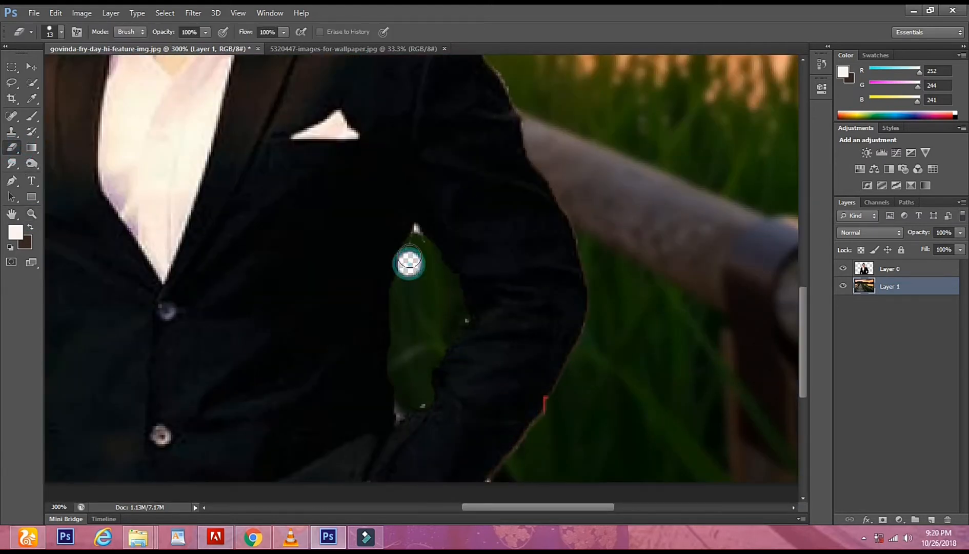
pyautogui.hotkey('ctrl', 'z')
pyautogui.click(902, 268)
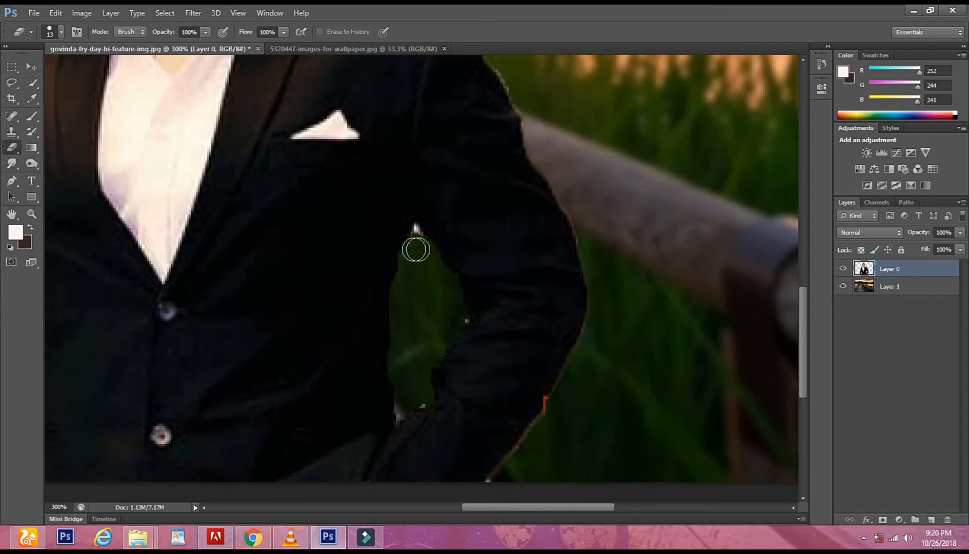
pyautogui.click(413, 250)
pyautogui.click(416, 238)
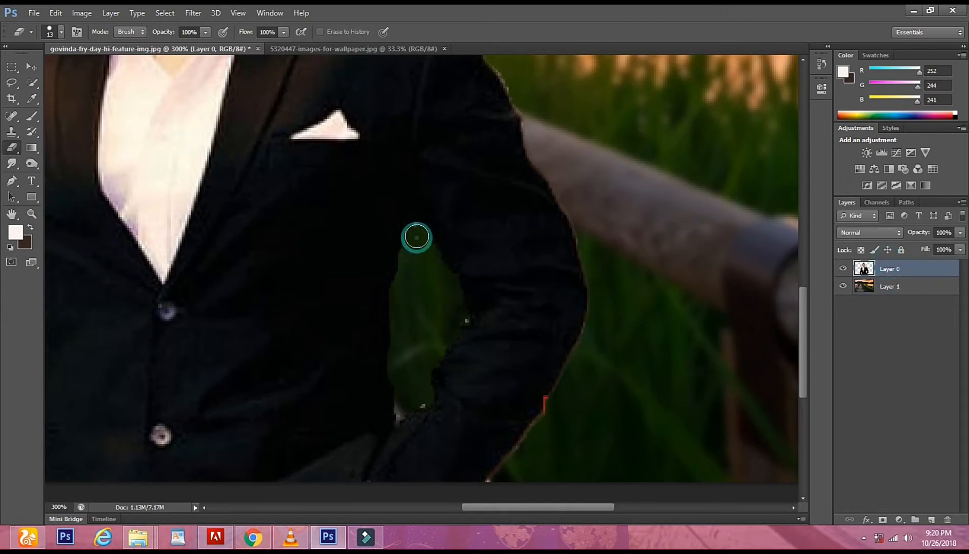
pyautogui.click(407, 405)
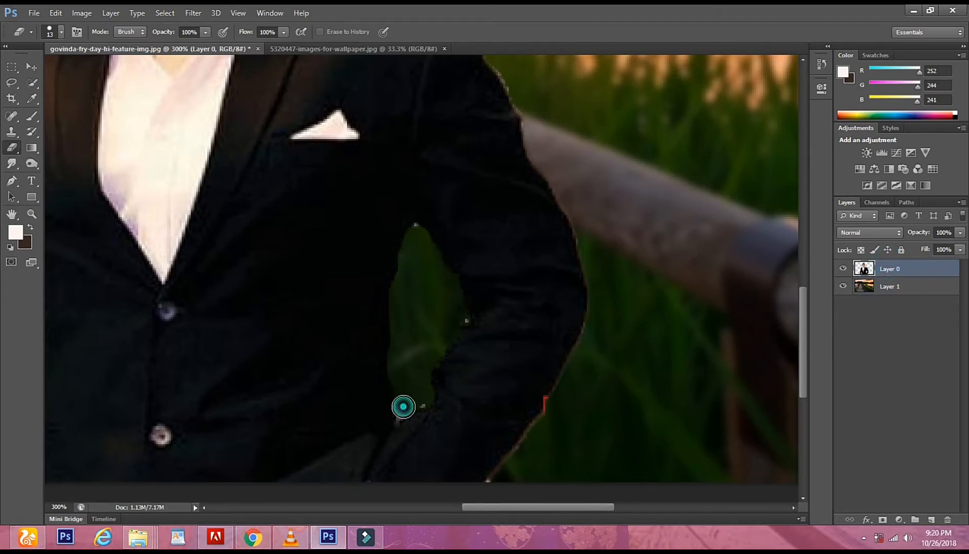
pyautogui.click(453, 319)
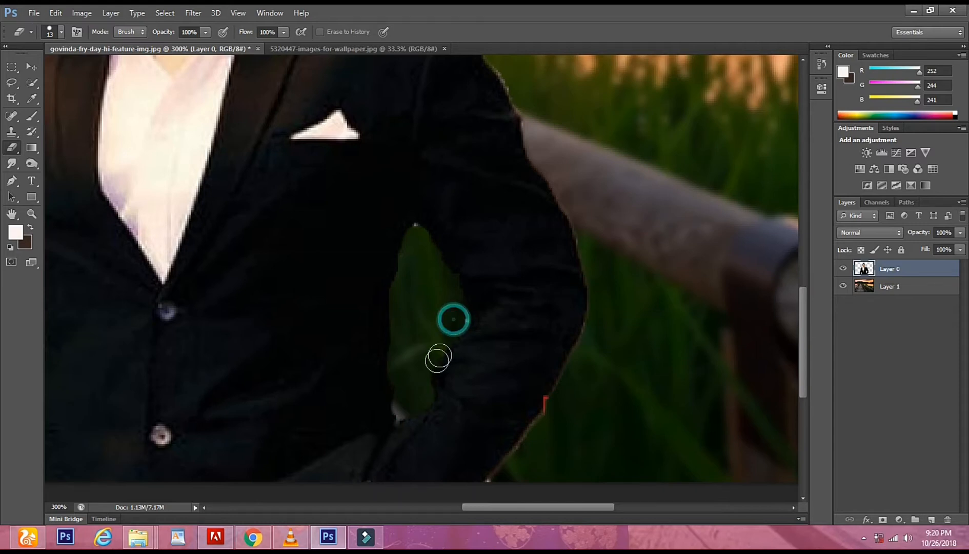
# Step: Set the eraser size to 27 px and erase the fringe along the upper outer edge of the jacket sleeve
pyautogui.moveTo(561, 213); pyautogui.dragTo(559, 268)
pyautogui.rightClick(511, 177)
pyautogui.moveTo(530, 205); pyautogui.dragTo(542, 205)
pyautogui.click(502, 182)
pyautogui.click(502, 214)
pyautogui.keyDown('shift'); pyautogui.click(520, 231); pyautogui.keyUp('shift')
pyautogui.keyDown('shift'); pyautogui.click(542, 280); pyautogui.keyUp('shift')
pyautogui.keyDown('shift'); pyautogui.click(556, 322); pyautogui.keyUp('shift')
pyautogui.keyDown('shift'); pyautogui.click(584, 362); pyautogui.keyUp('shift')
pyautogui.keyDown('shift'); pyautogui.click(606, 420); pyautogui.keyUp('shift')
# Step: Erase the remaining fringe and red mark along the lower outer sleeve, from the elbow down to the image's bottom edge
pyautogui.moveTo(606, 380); pyautogui.dragTo(540, 124)
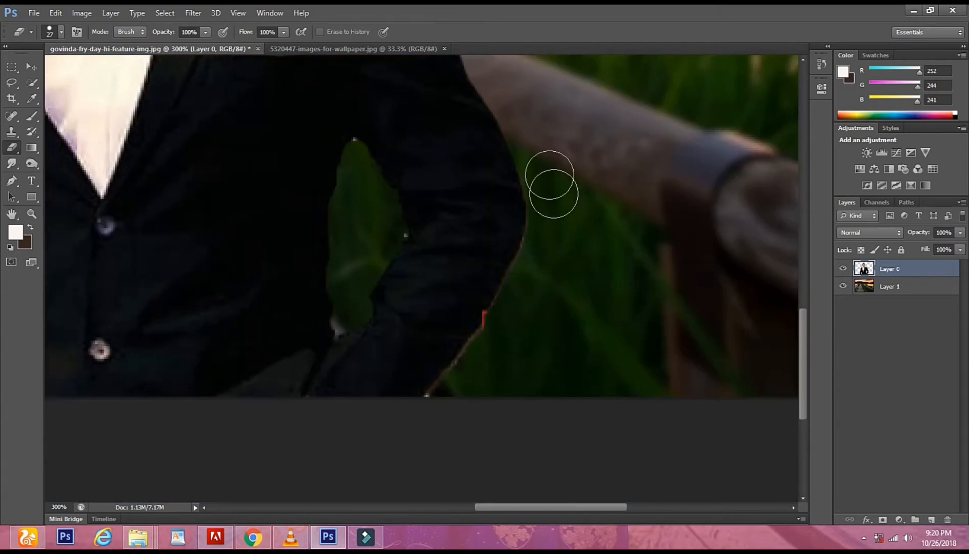
pyautogui.keyDown('shift'); pyautogui.click(548, 205); pyautogui.keyUp('shift')
pyautogui.keyDown('shift'); pyautogui.click(544, 243); pyautogui.keyUp('shift')
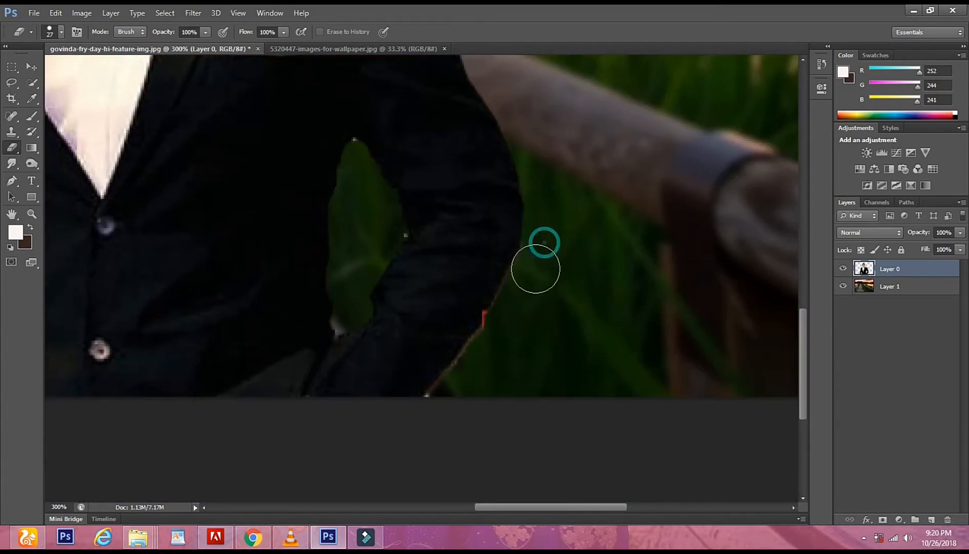
pyautogui.keyDown('shift'); pyautogui.click(517, 296); pyautogui.keyUp('shift')
pyautogui.keyDown('shift'); pyautogui.click(473, 366); pyautogui.keyUp('shift')
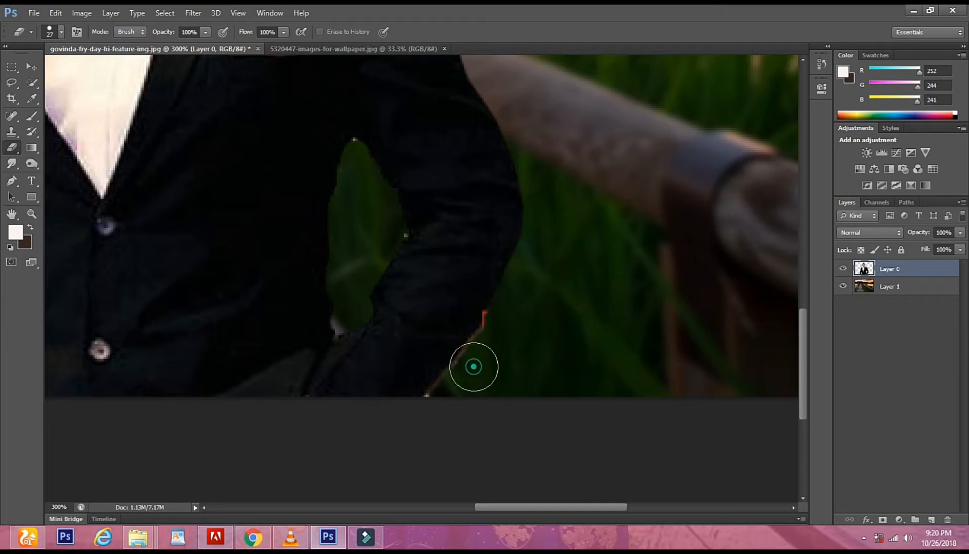
pyautogui.keyDown('shift'); pyautogui.click(424, 420); pyautogui.keyUp('shift')
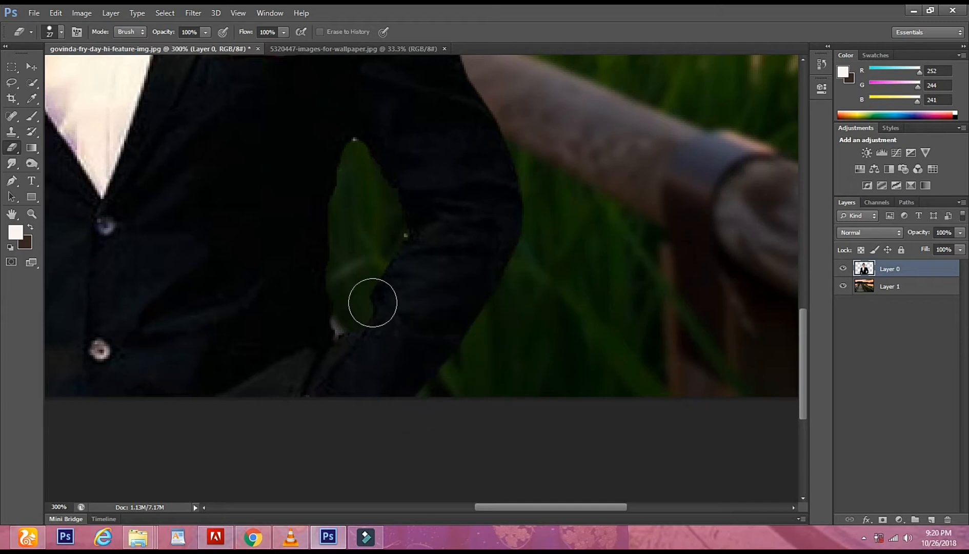
# Step: Examine the whole composite at 100% for remaining fringes around the man
pyautogui.click(32, 214)
pyautogui.keyDown('alt'); pyautogui.click(348, 255); pyautogui.keyUp('alt')
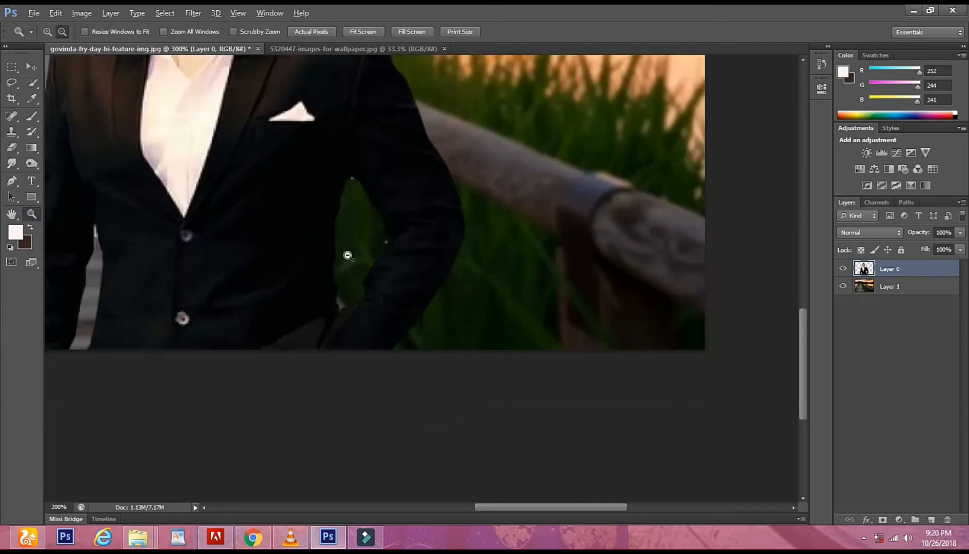
pyautogui.keyDown('alt'); pyautogui.click(348, 255); pyautogui.keyUp('alt')
pyautogui.keyDown('alt'); pyautogui.click(347, 254); pyautogui.keyUp('alt')
pyautogui.keyDown('alt'); pyautogui.click(514, 303); pyautogui.keyUp('alt')
pyautogui.click(481, 271)
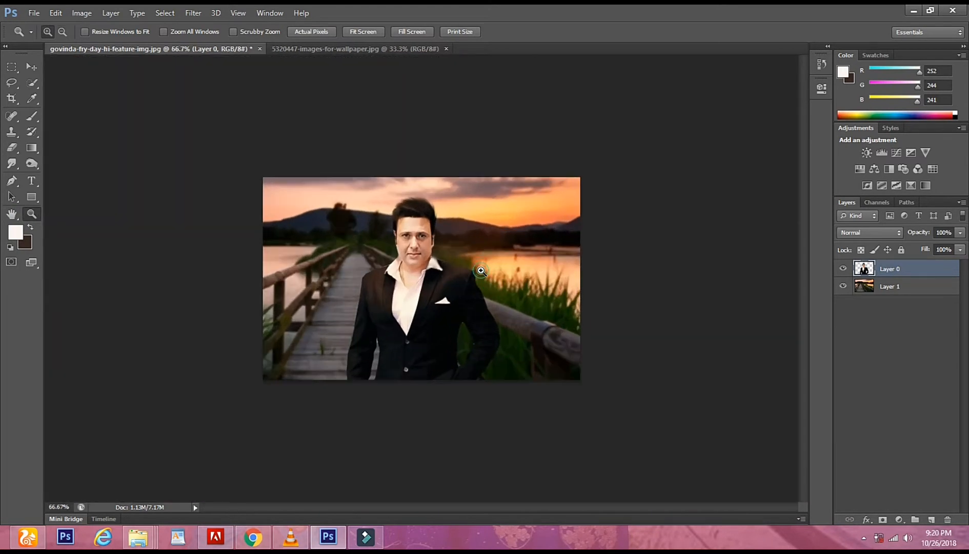
pyautogui.click(481, 270)
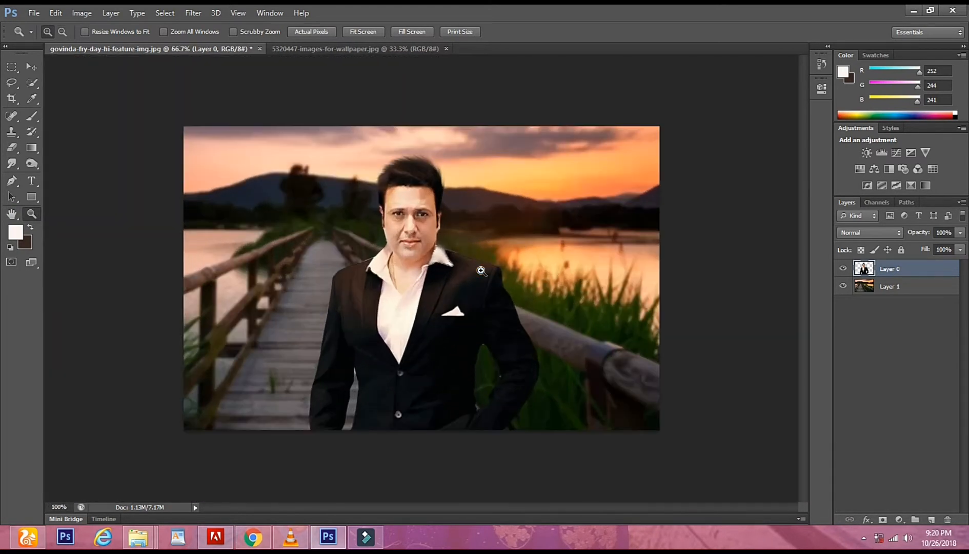
# Step: Start HDR Toning on the composite, accept flattening the document, and set the Edge Glow radius to 187 px and strength to 0.10
pyautogui.click(90, 15)
pyautogui.moveTo(163, 43)
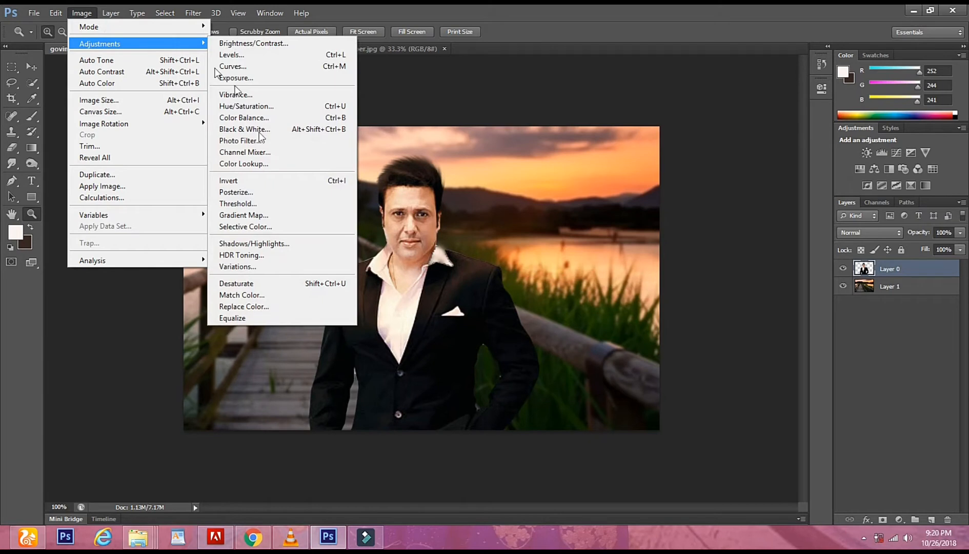
pyautogui.click(249, 253)
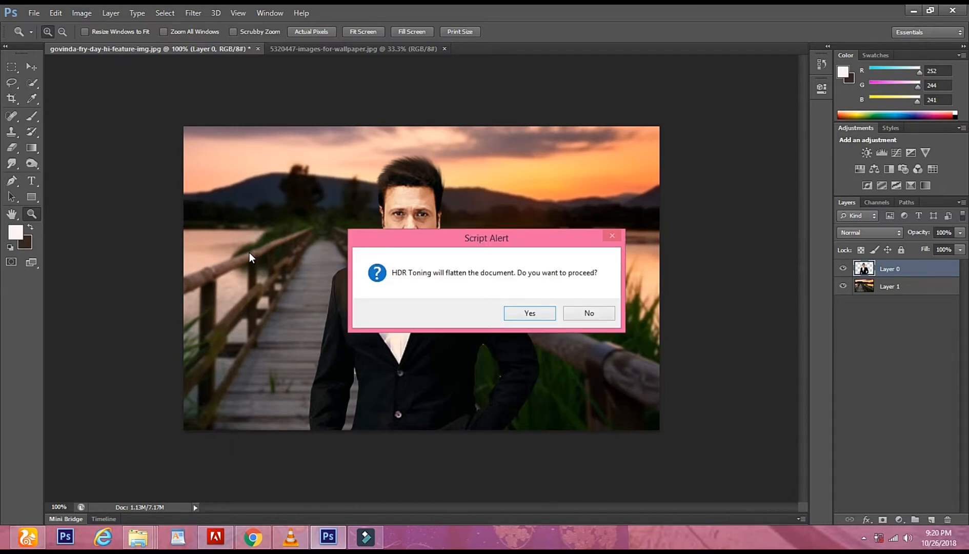
pyautogui.click(518, 321)
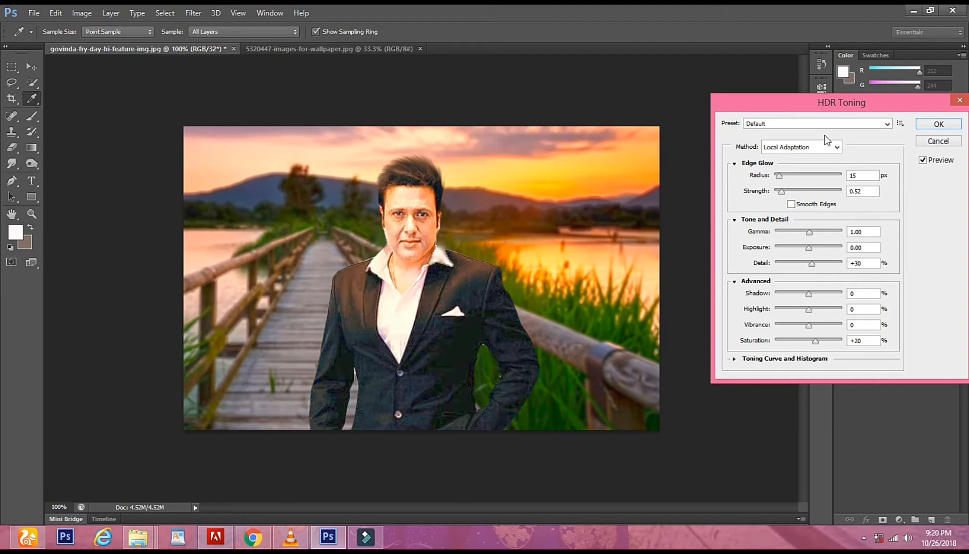
pyautogui.moveTo(779, 177); pyautogui.dragTo(824, 178)
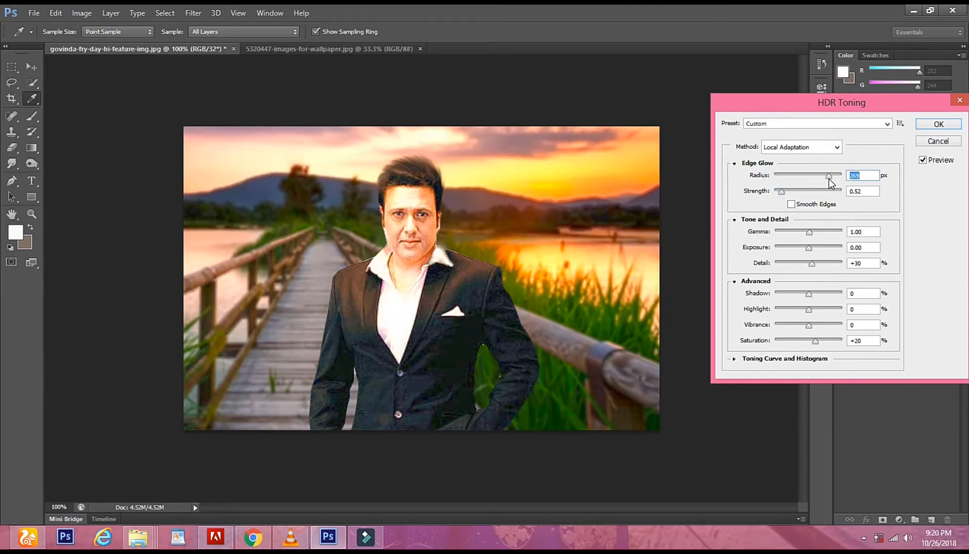
pyautogui.moveTo(828, 178)
pyautogui.mouseDown()
pyautogui.moveTo(785, 179)
pyautogui.moveTo(814, 178)
pyautogui.mouseUp()
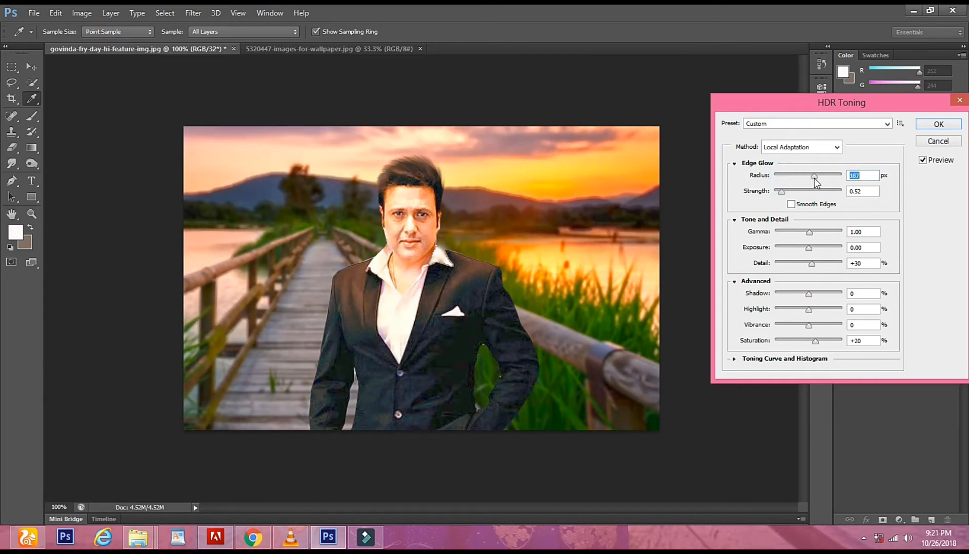
pyautogui.click(782, 191)
pyautogui.moveTo(824, 197); pyautogui.dragTo(781, 194)
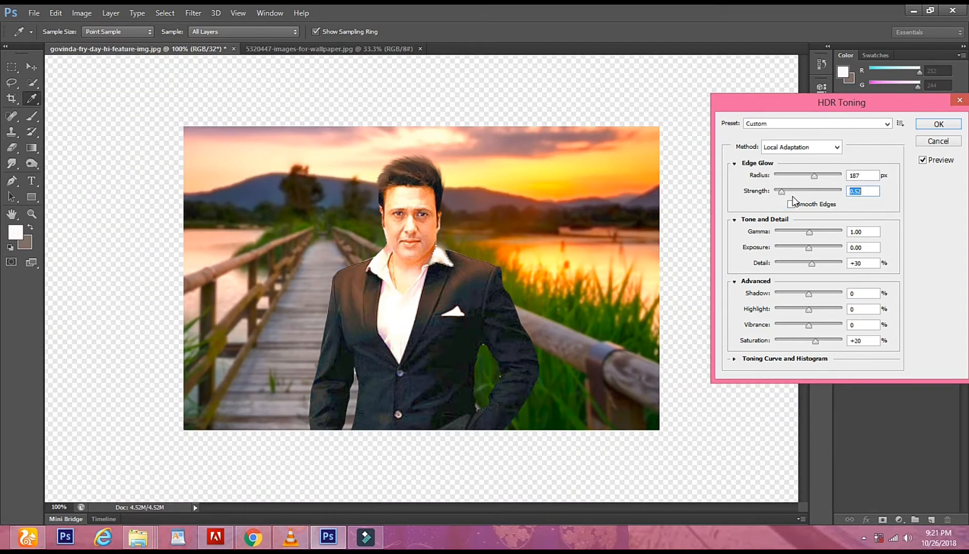
pyautogui.moveTo(783, 194); pyautogui.dragTo(770, 194)
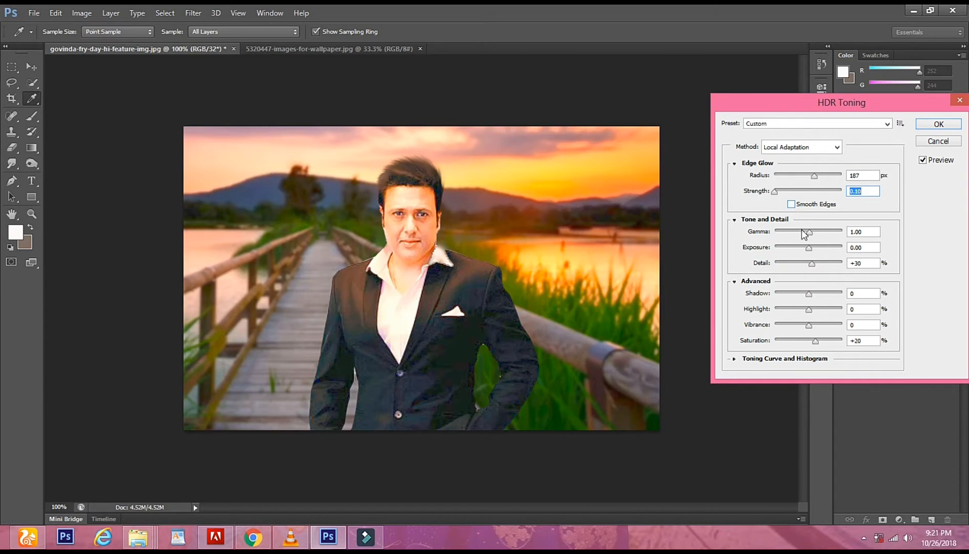
# Step: Set gamma to 1.04, exposure to -0.41, detail to -55%, shadow to -91% and highlight to -8%, adjust vibrance and saturation, and apply the toning
pyautogui.moveTo(803, 234)
pyautogui.mouseDown()
pyautogui.moveTo(785, 232)
pyautogui.moveTo(814, 230)
pyautogui.moveTo(805, 248)
pyautogui.moveTo(789, 248)
pyautogui.moveTo(813, 248)
pyautogui.mouseUp()
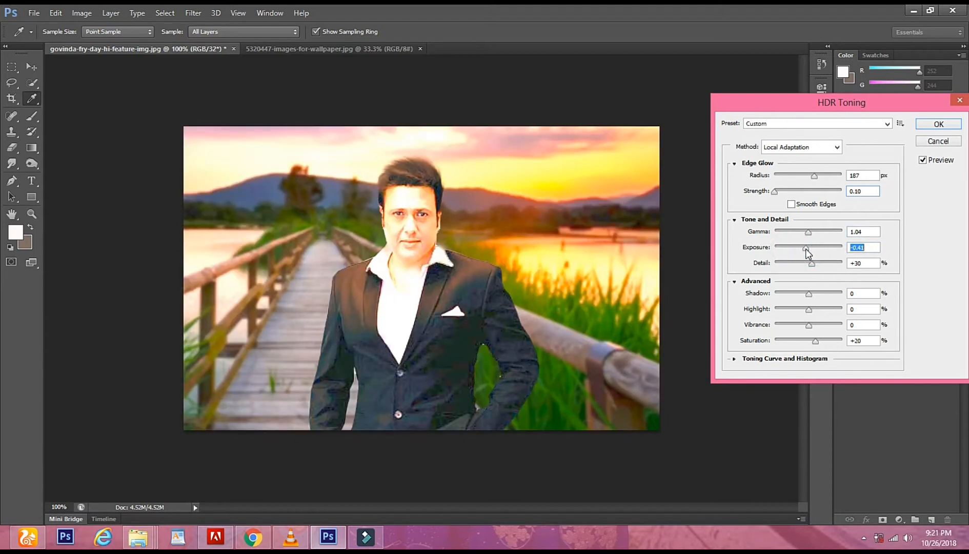
pyautogui.moveTo(801, 262); pyautogui.dragTo(791, 262)
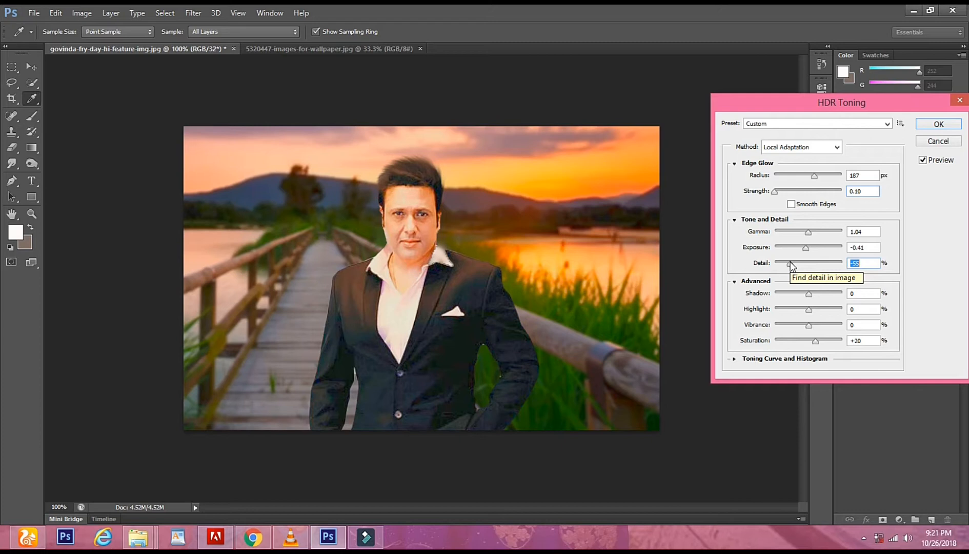
pyautogui.moveTo(809, 293); pyautogui.dragTo(806, 312)
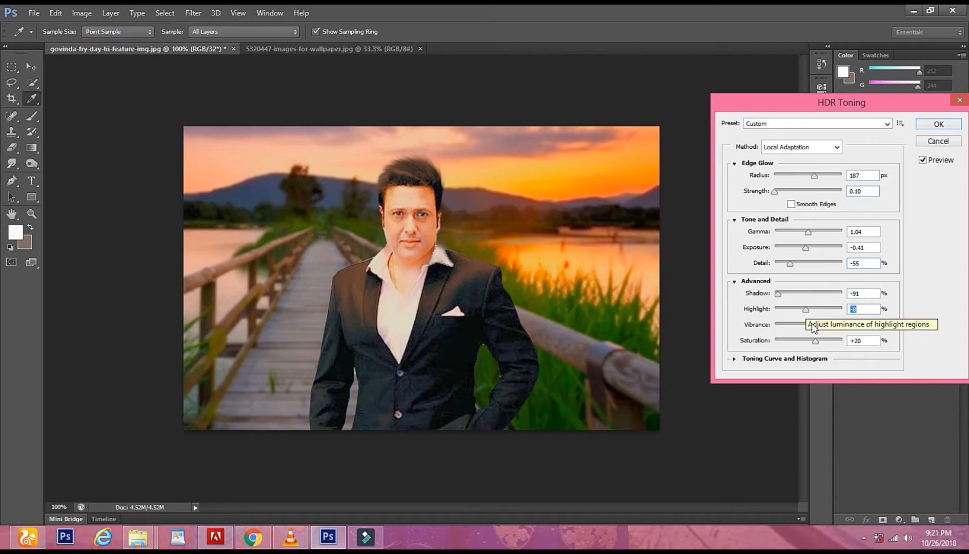
pyautogui.click(808, 325)
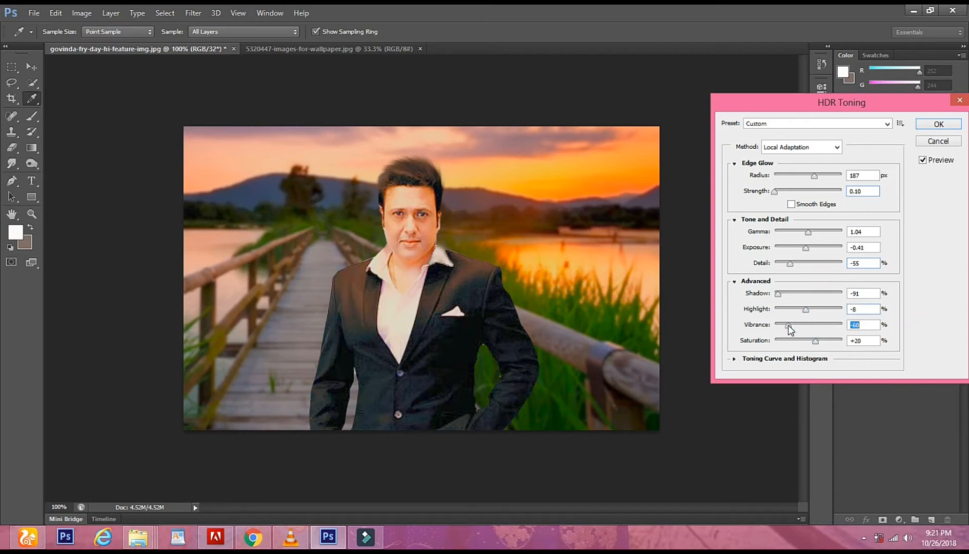
pyautogui.moveTo(788, 324); pyautogui.dragTo(812, 342)
pyautogui.click(812, 342)
pyautogui.click(939, 124)
pyautogui.press('z')
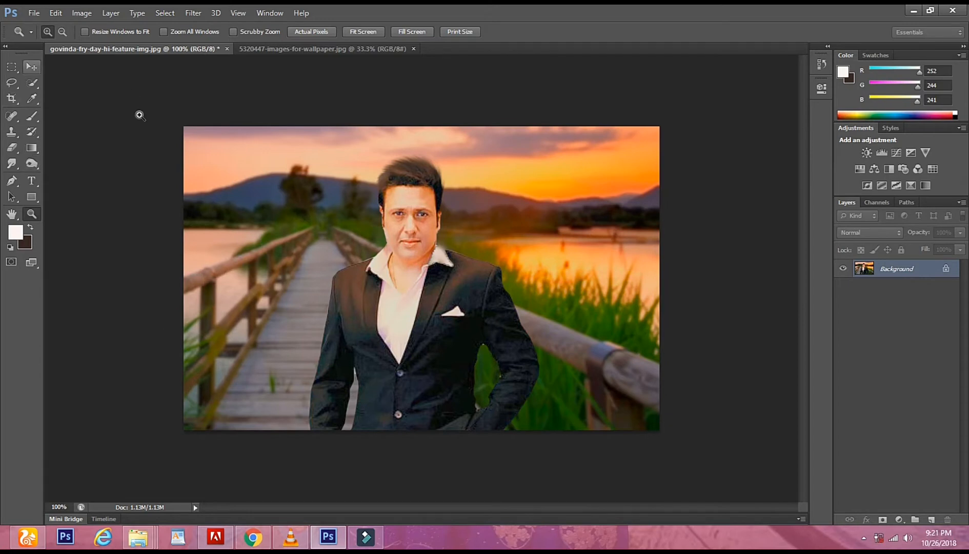
# Step: Open the before-and-after template frame.psd from the Desktop
pyautogui.click(33, 17)
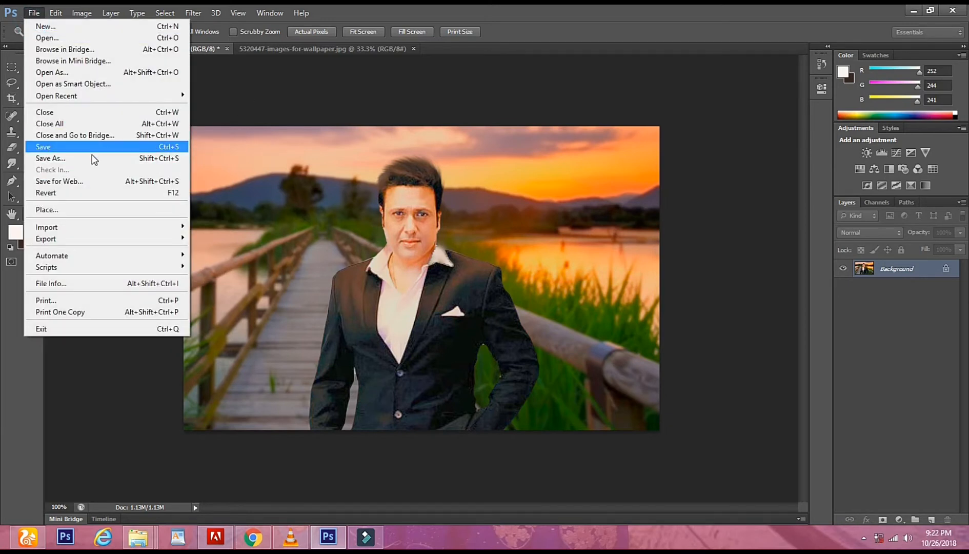
pyautogui.click(271, 65)
pyautogui.click(31, 13)
pyautogui.click(40, 37)
pyautogui.click(394, 197)
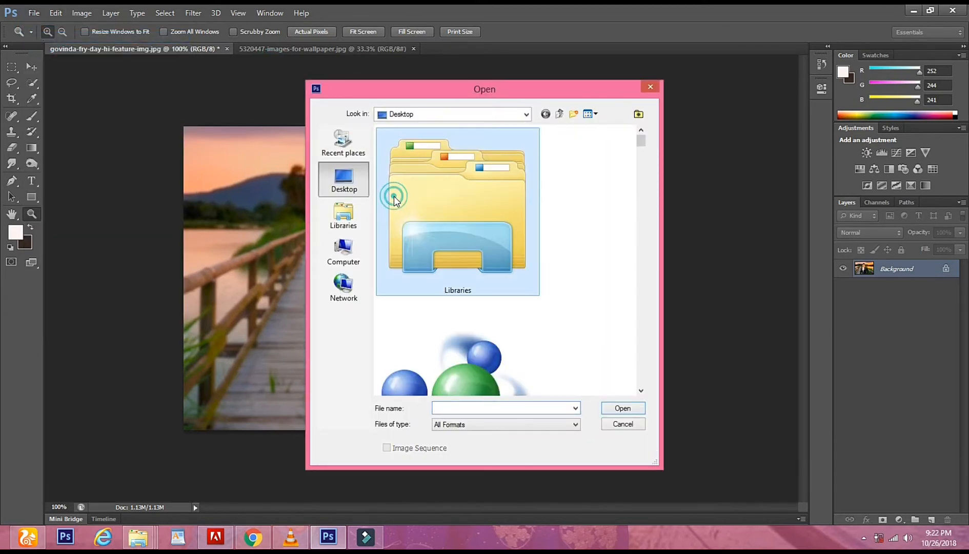
pyautogui.press('f')
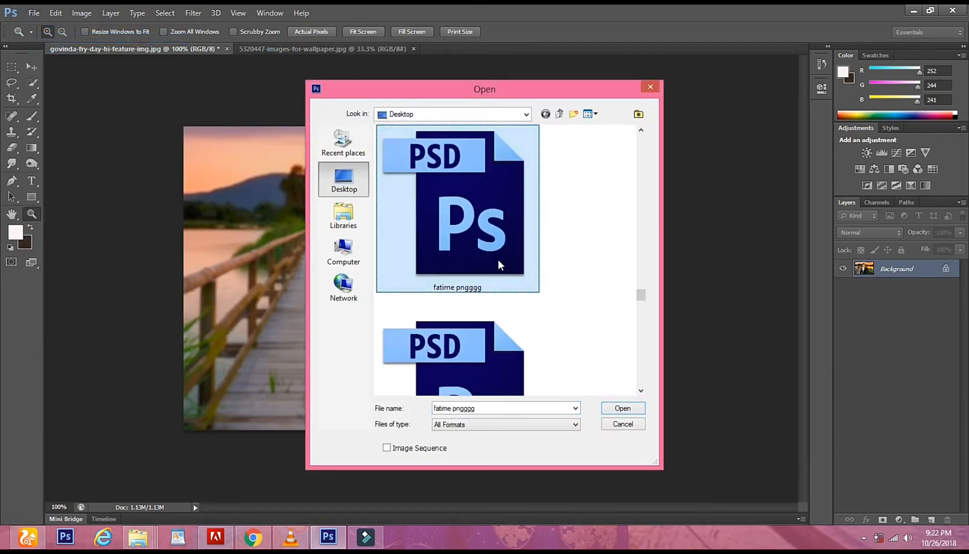
pyautogui.press('f')
pyautogui.press('f')
pyautogui.press('f')
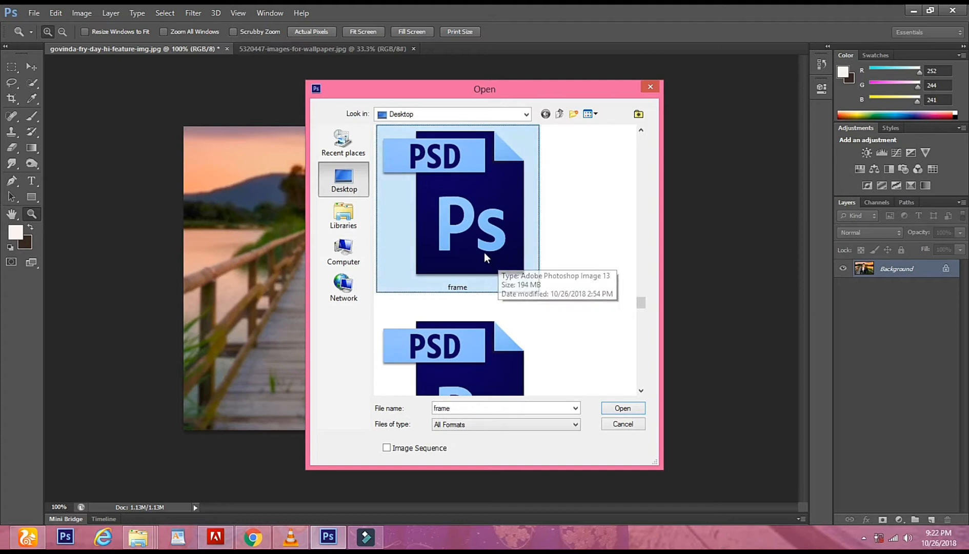
pyautogui.doubleClick(484, 252)
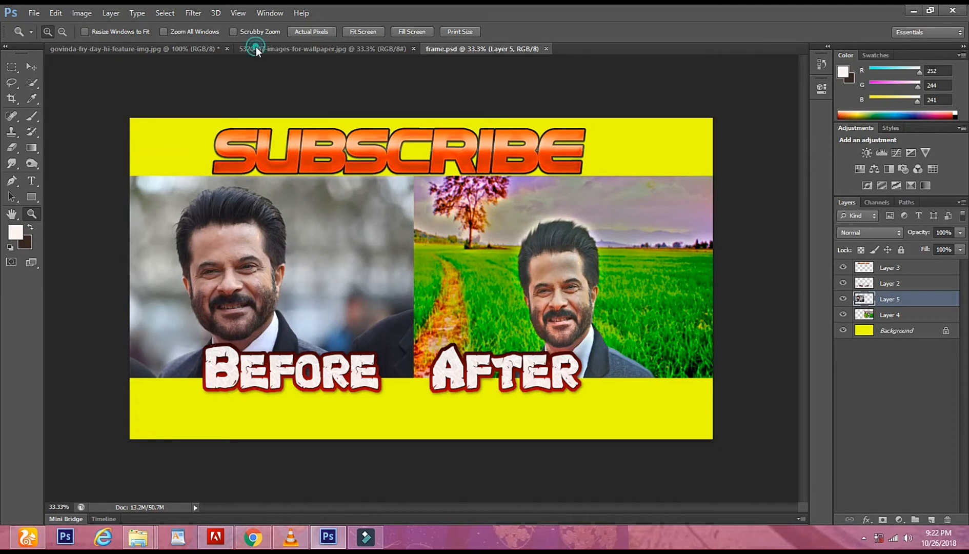
# Step: Copy the whole toned composite into frame.psd and scale it to cover the After panel's picture
pyautogui.click(256, 47)
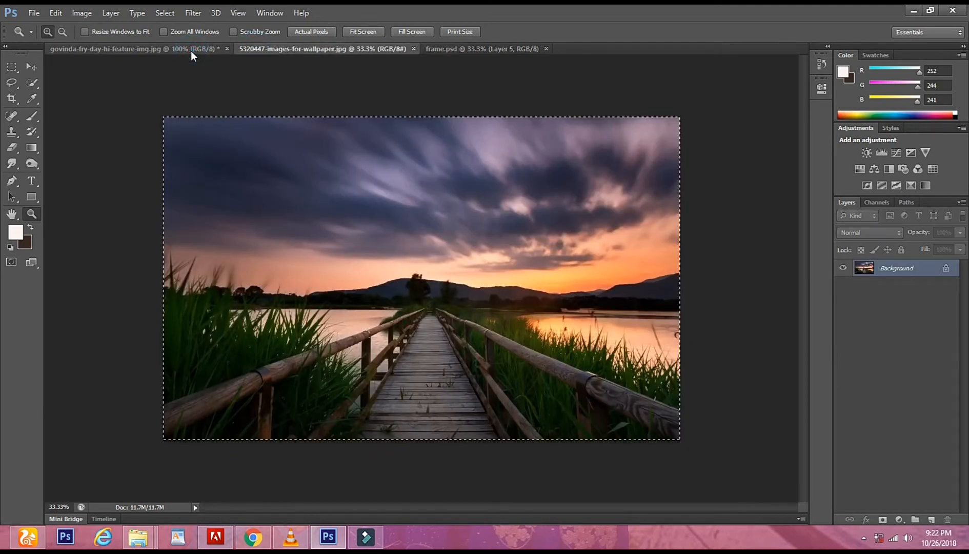
pyautogui.click(190, 51)
pyautogui.click(12, 67)
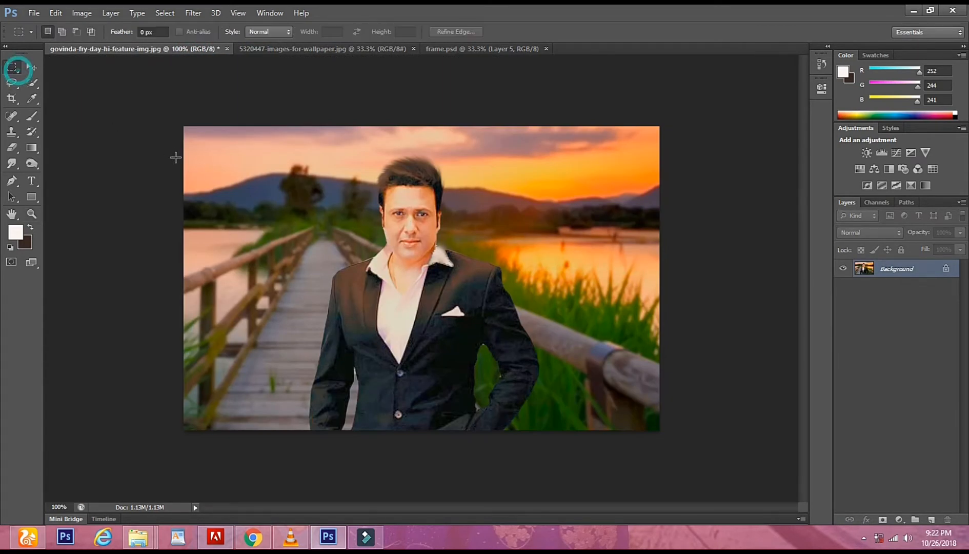
pyautogui.moveTo(171, 113); pyautogui.dragTo(713, 436)
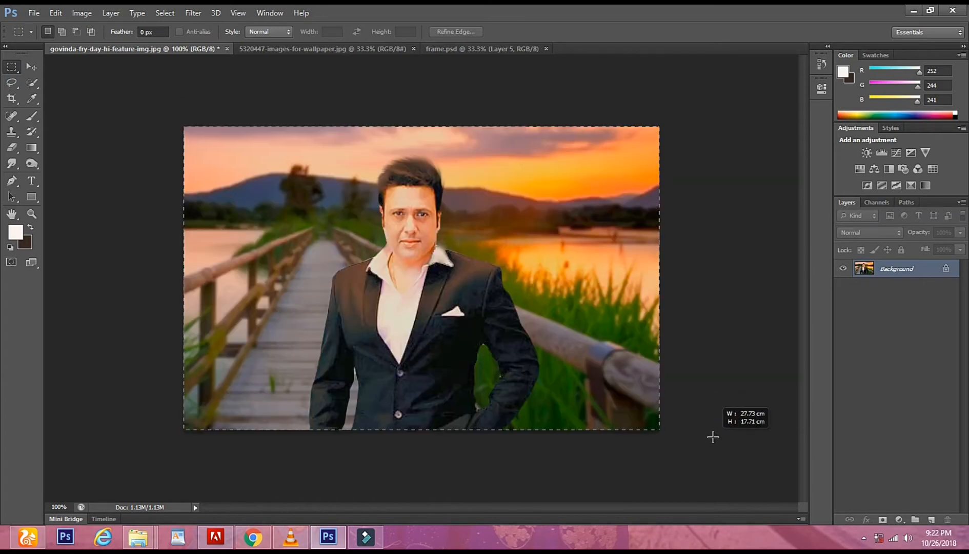
pyautogui.click(32, 67)
pyautogui.moveTo(384, 252); pyautogui.dragTo(489, 321)
pyautogui.moveTo(578, 280); pyautogui.dragTo(722, 175)
pyautogui.click(31, 67)
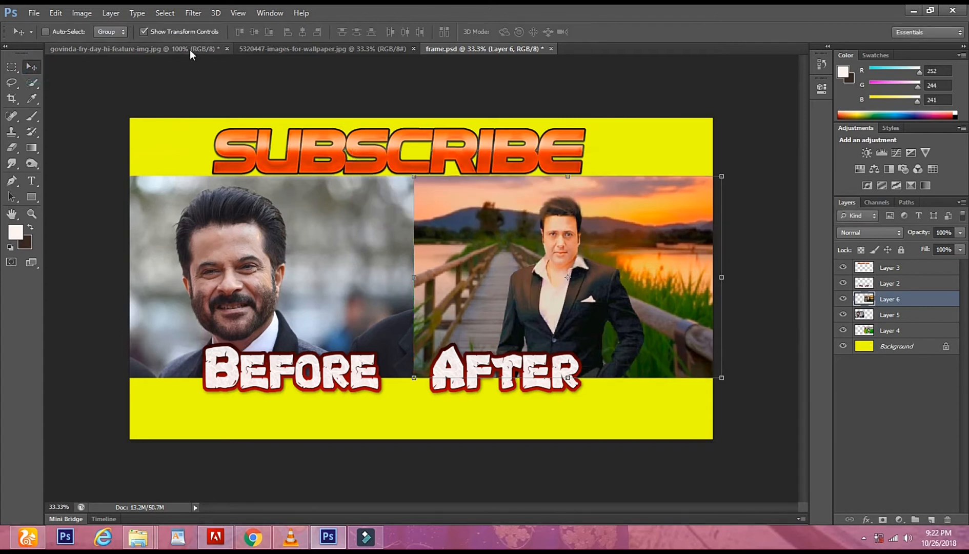
# Step: Close the toned composite without saving and open the original govinda-fry-day-hi-feature-img.jpg from the Desktop
pyautogui.click(226, 50)
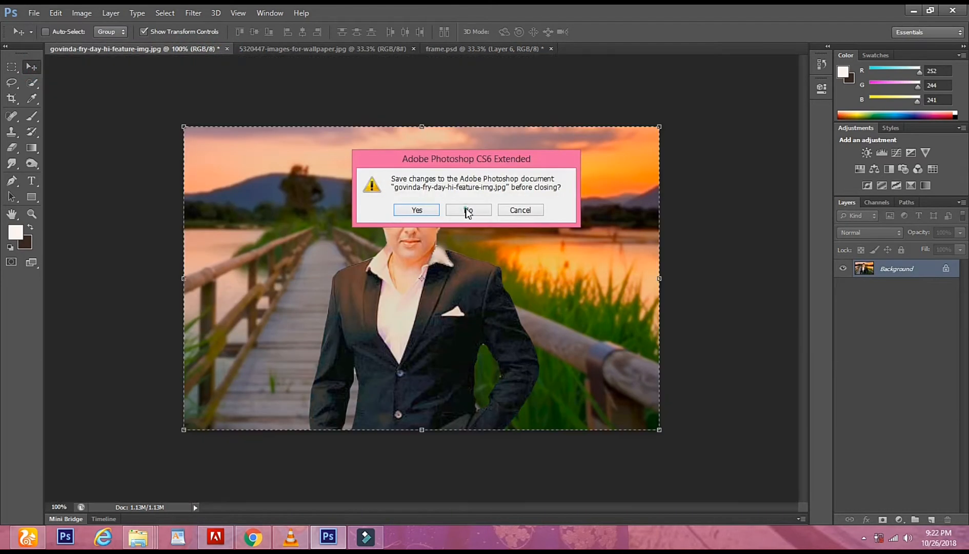
pyautogui.click(465, 210)
pyautogui.click(34, 16)
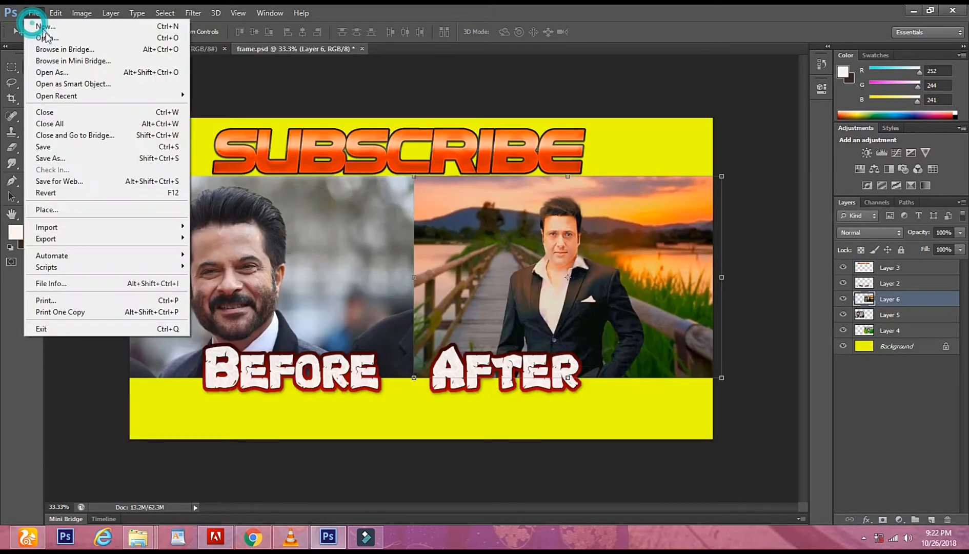
pyautogui.click(44, 33)
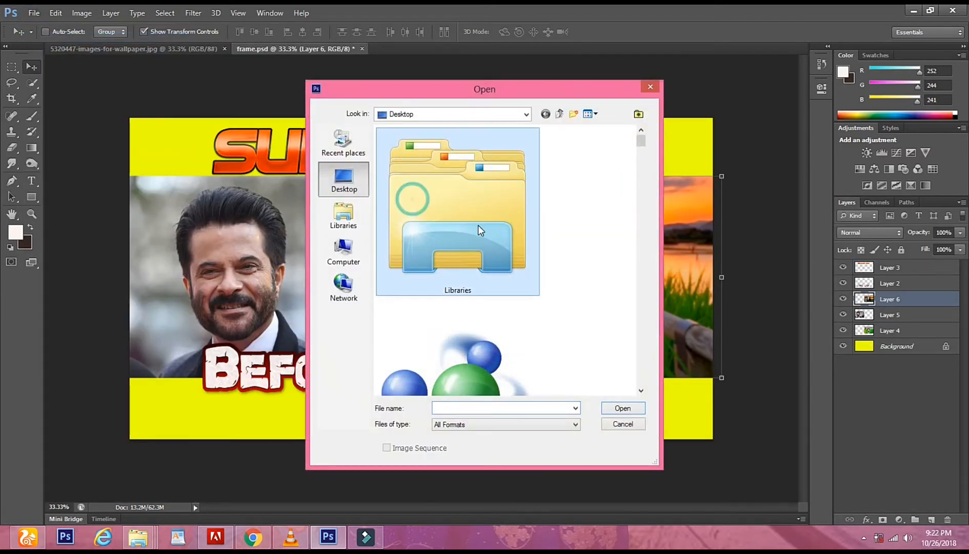
pyautogui.scroll(-2, 481, 305)
pyautogui.scroll(-5, 484, 269)
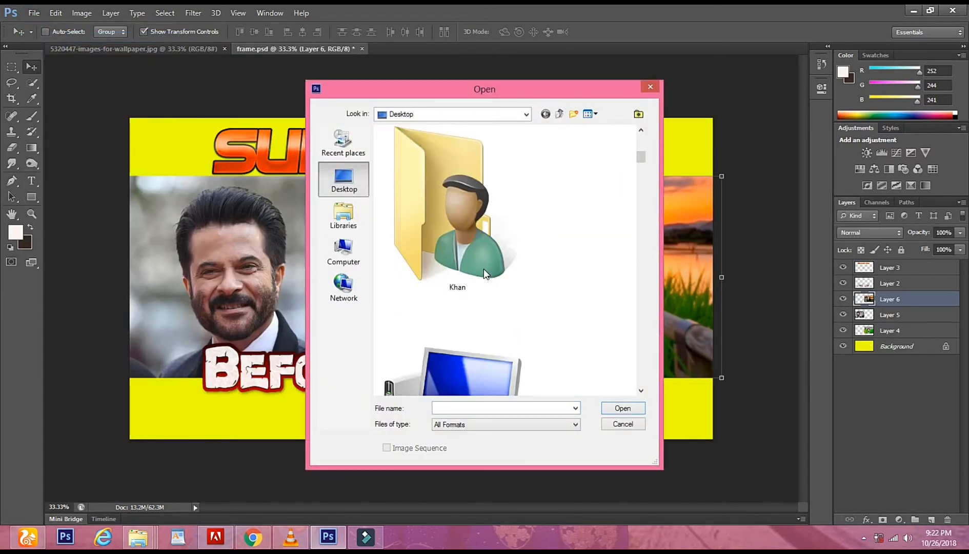
pyautogui.scroll(-10, 481, 314)
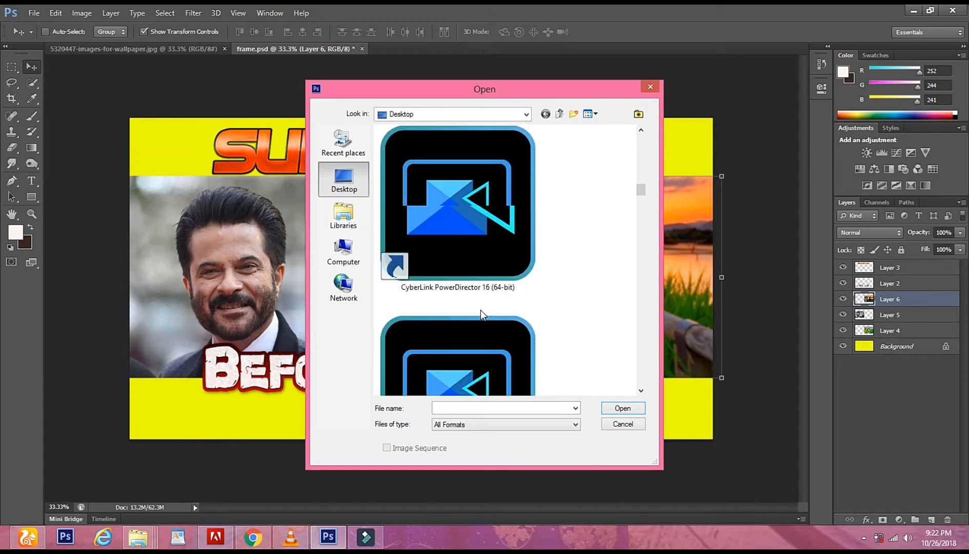
pyautogui.scroll(-3, 480, 309)
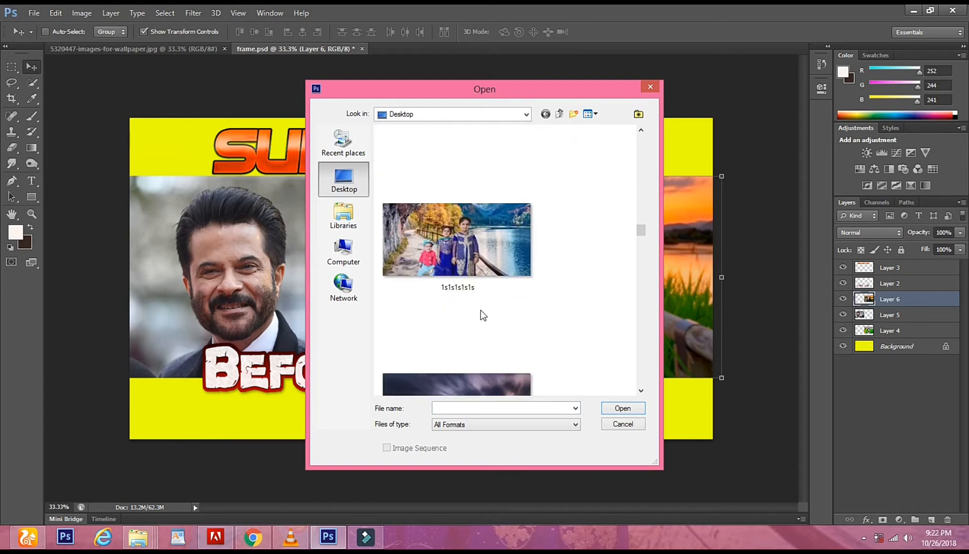
pyautogui.scroll(-3, 480, 309)
pyautogui.scroll(-3, 481, 314)
pyautogui.scroll(3, 480, 315)
pyautogui.scroll(-6, 481, 314)
pyautogui.scroll(-6, 482, 314)
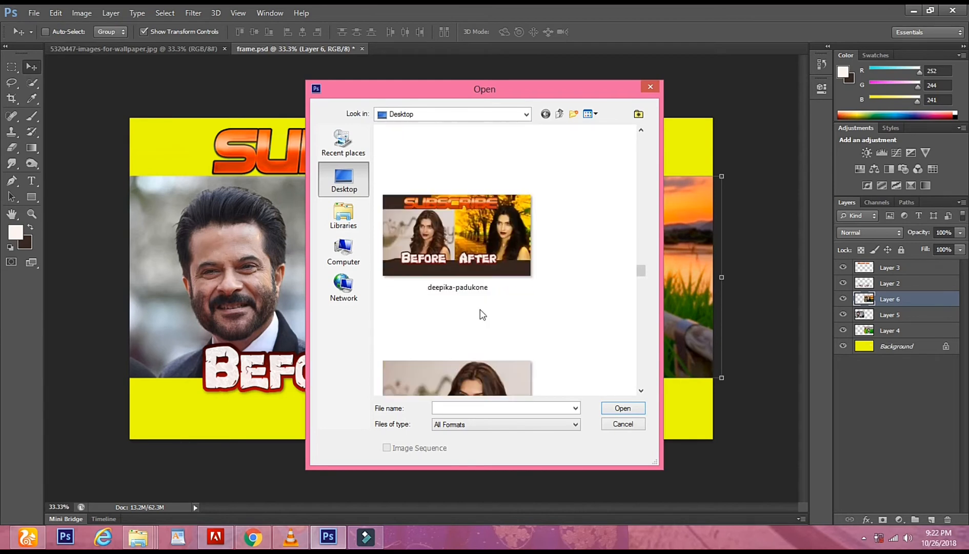
pyautogui.scroll(-9, 480, 313)
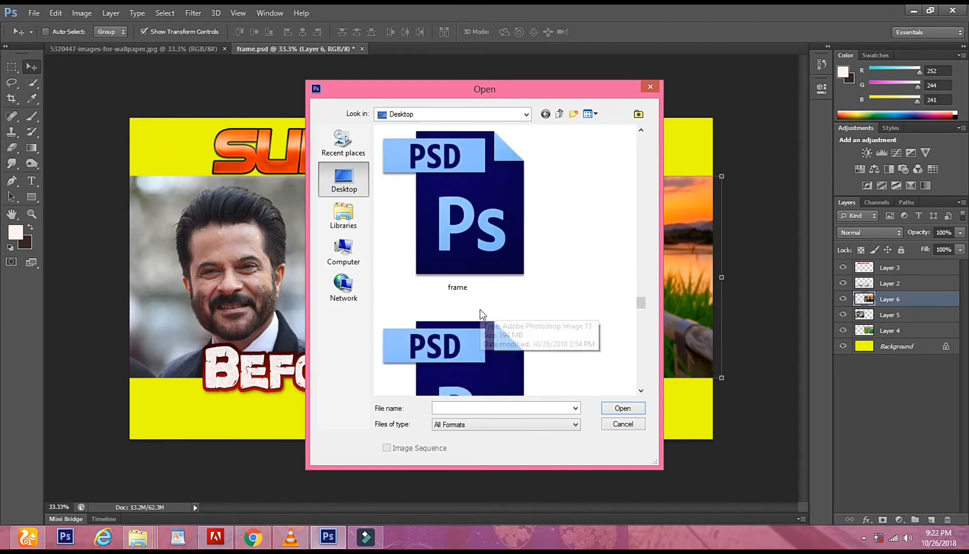
pyautogui.click(440, 235)
pyautogui.doubleClick(439, 235)
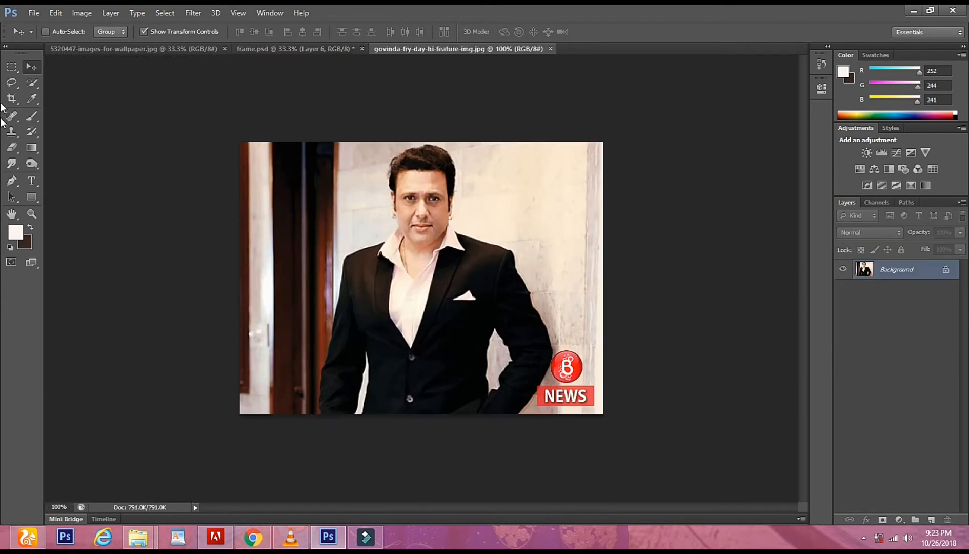
# Step: Copy the whole original photo into frame.psd and place it in the lower-left corner of the Before panel
pyautogui.click(11, 69)
pyautogui.moveTo(236, 135); pyautogui.dragTo(738, 451)
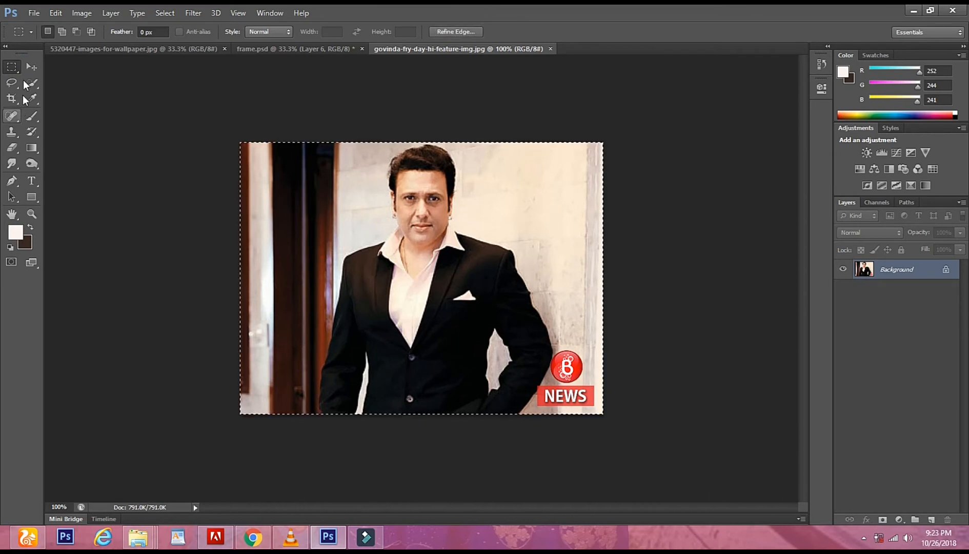
pyautogui.press('v')
pyautogui.moveTo(396, 245); pyautogui.dragTo(312, 228)
pyautogui.moveTo(302, 60); pyautogui.dragTo(173, 328)
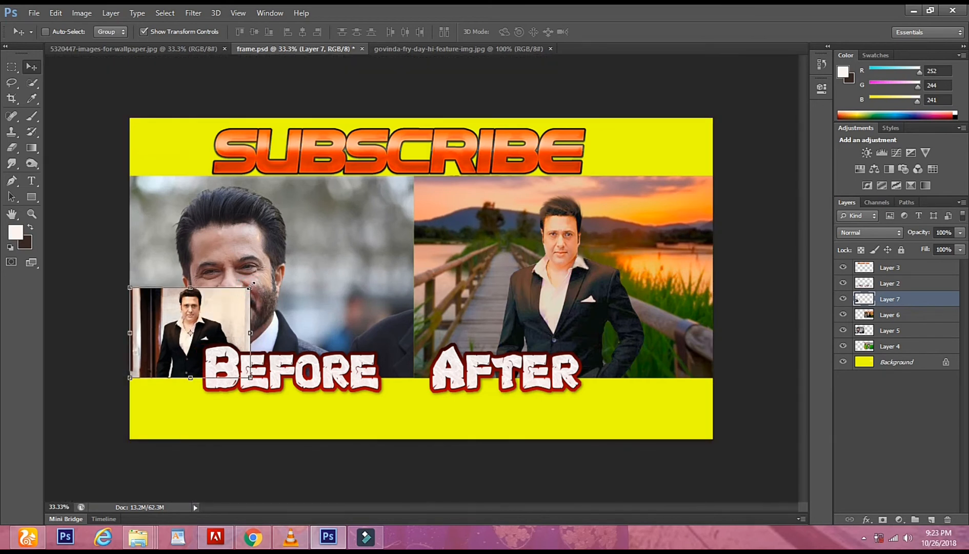
# Step: Stretch the placed original photo to about 234.5% width and 222.44% height so it fills the Before panel, and apply the transform
pyautogui.moveTo(409, 178); pyautogui.dragTo(413, 176)
pyautogui.moveTo(411, 372)
pyautogui.mouseDown()
pyautogui.moveTo(413, 384)
pyautogui.moveTo(393, 390)
pyautogui.moveTo(412, 378)
pyautogui.mouseUp()
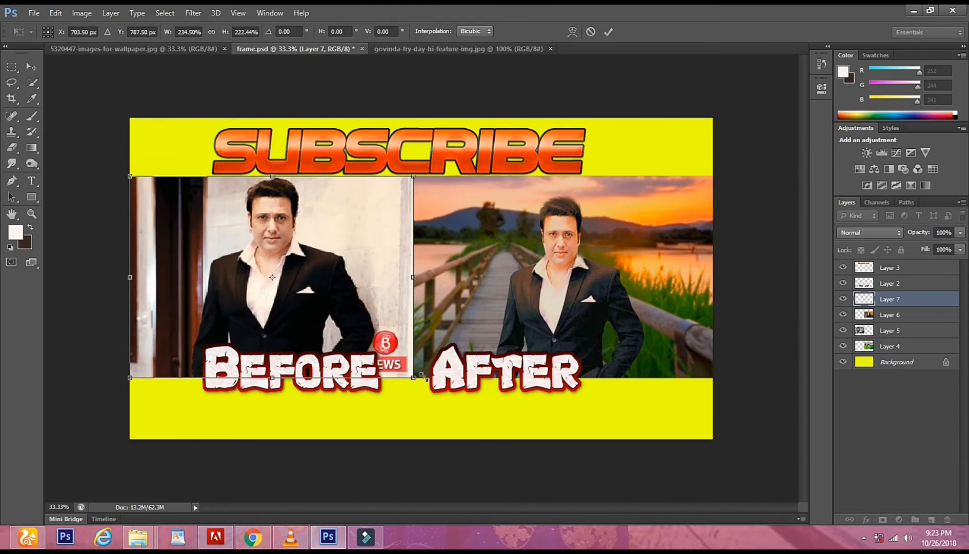
pyautogui.click(11, 81)
pyautogui.click(412, 212)
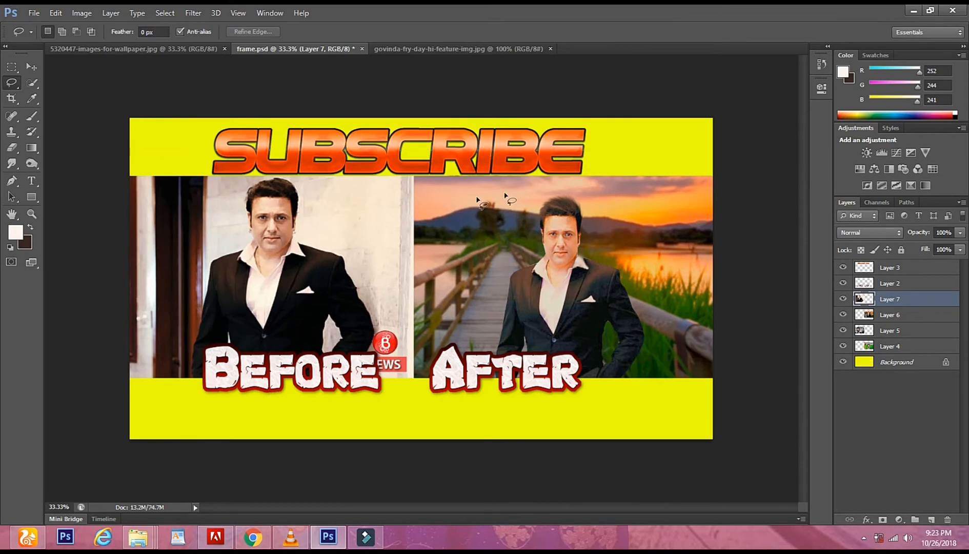
# Step: Save the before-and-after frame as a JPEG copy named "Plz Subscribe Channel Thank u" on the Desktop, accepting the JPEG options
pyautogui.click(34, 13)
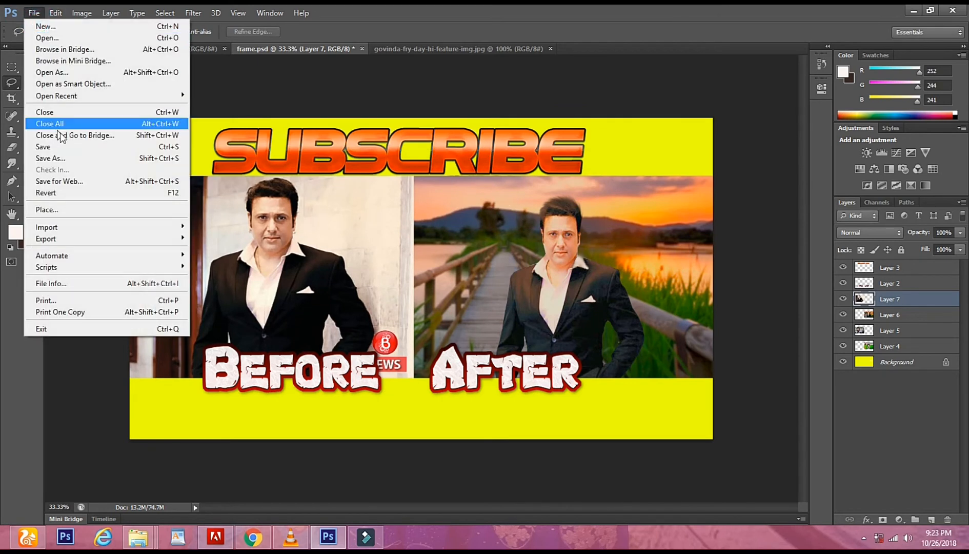
pyautogui.click(70, 157)
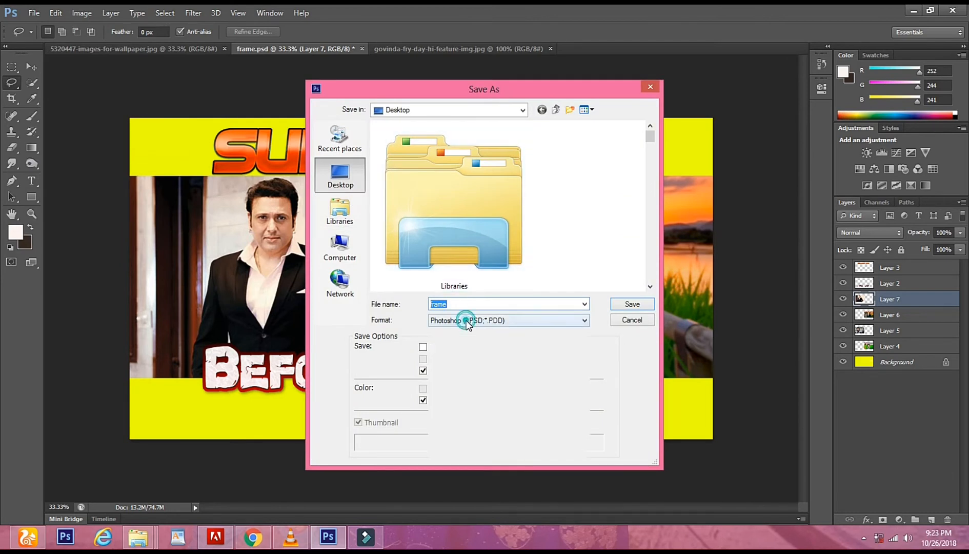
pyautogui.click(466, 320)
pyautogui.click(477, 403)
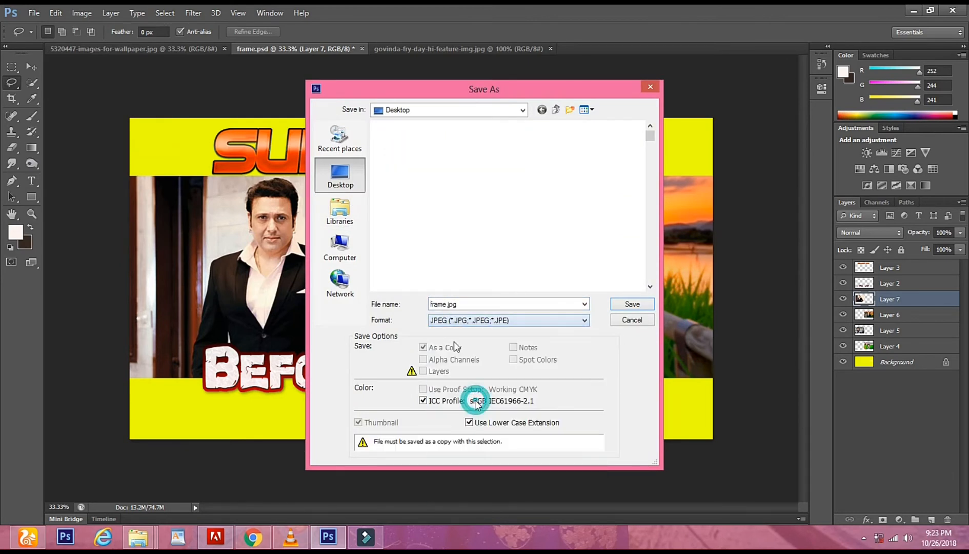
pyautogui.doubleClick(479, 304)
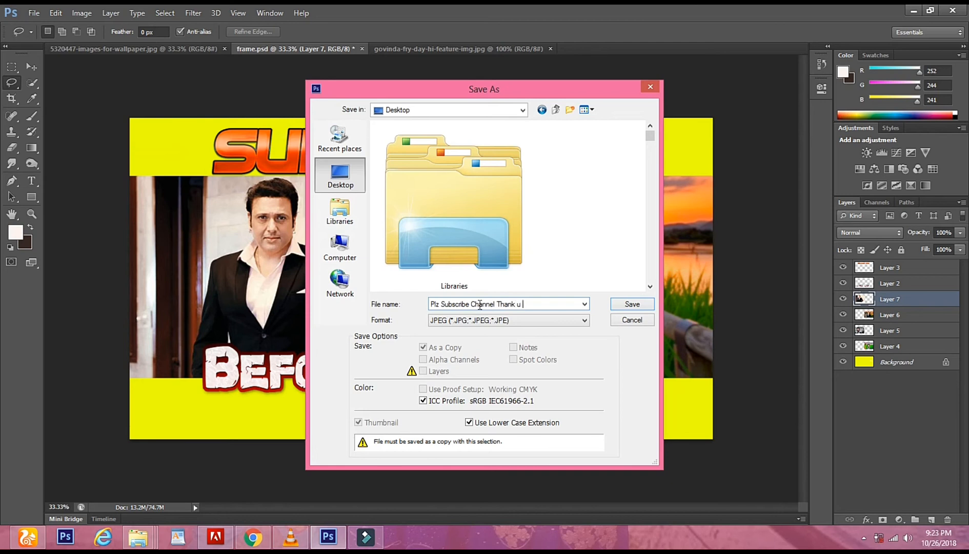
pyautogui.click(622, 304)
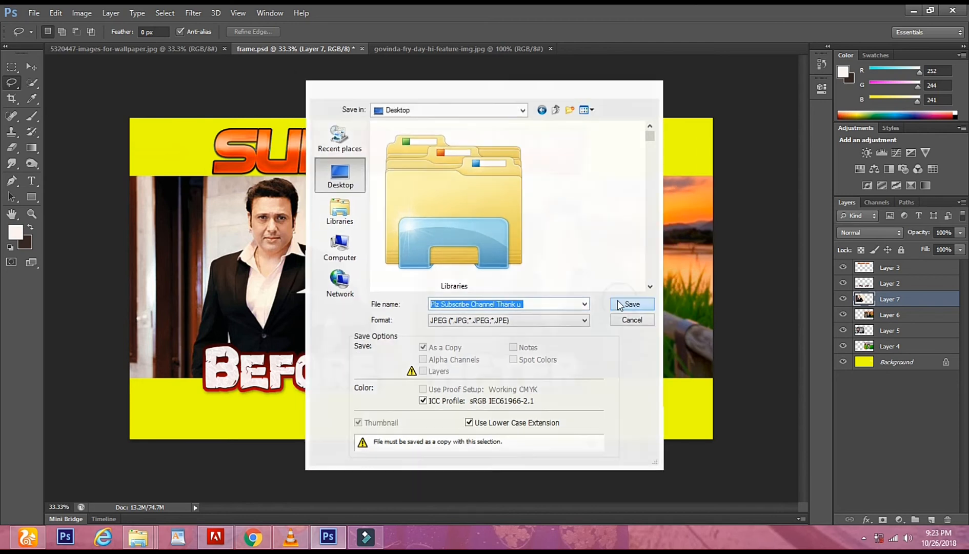
pyautogui.click(556, 139)
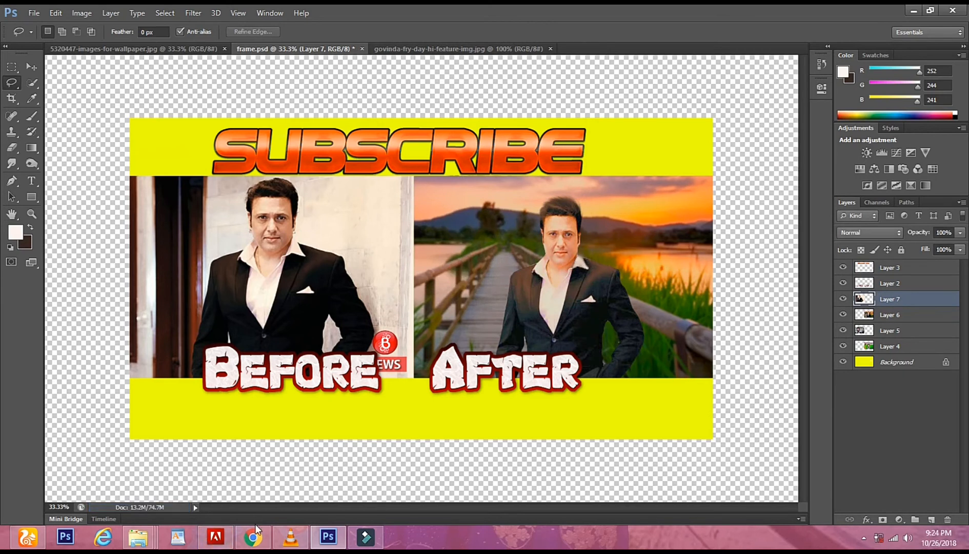
pyautogui.click(863, 537)
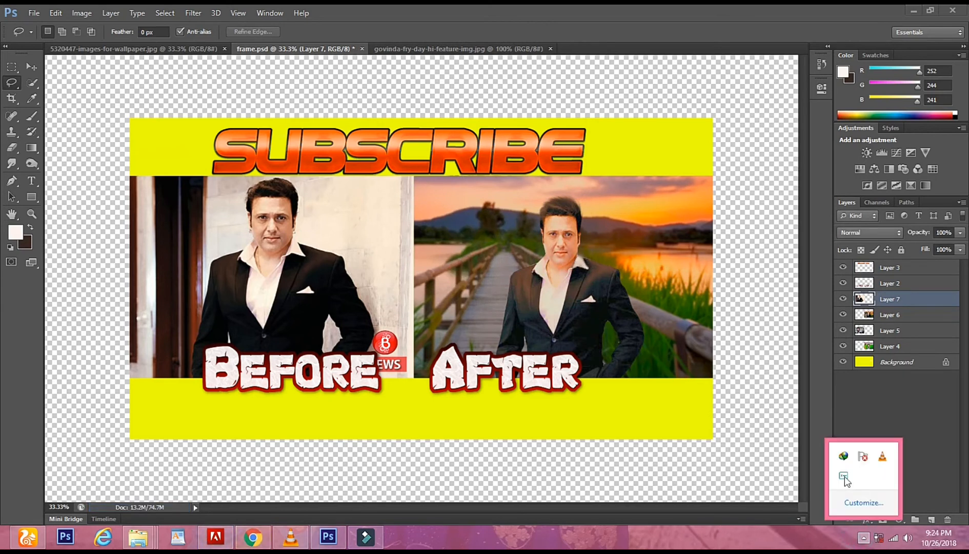
pyautogui.rightClick(843, 476)
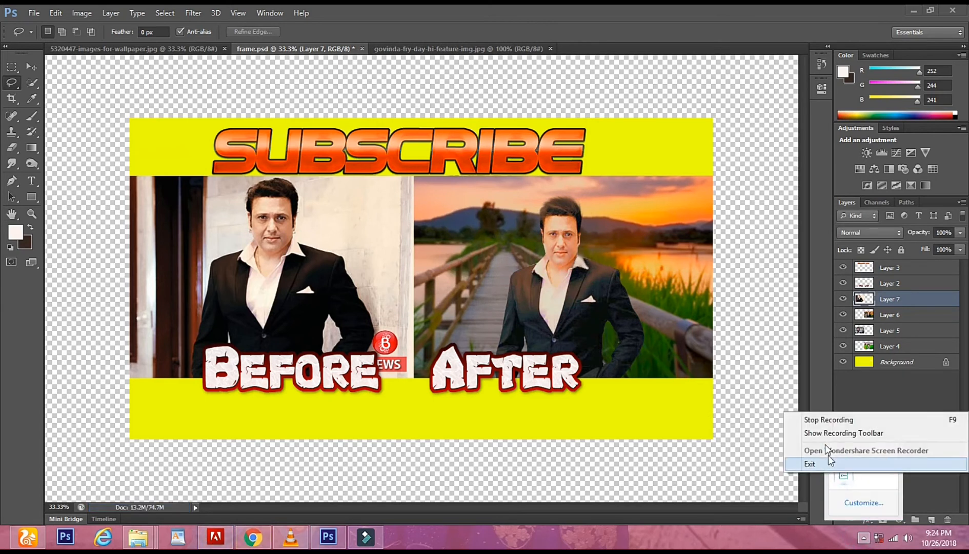
pyautogui.click(824, 421)
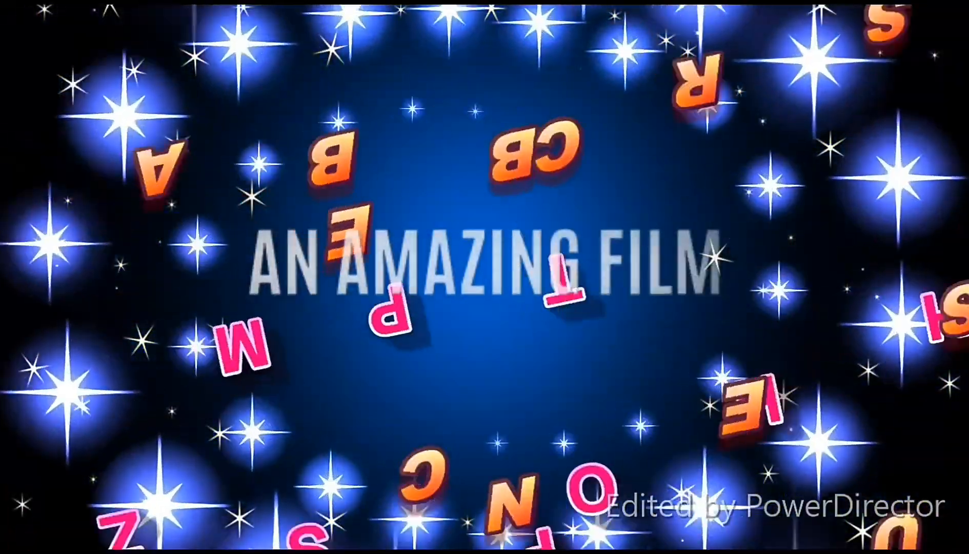